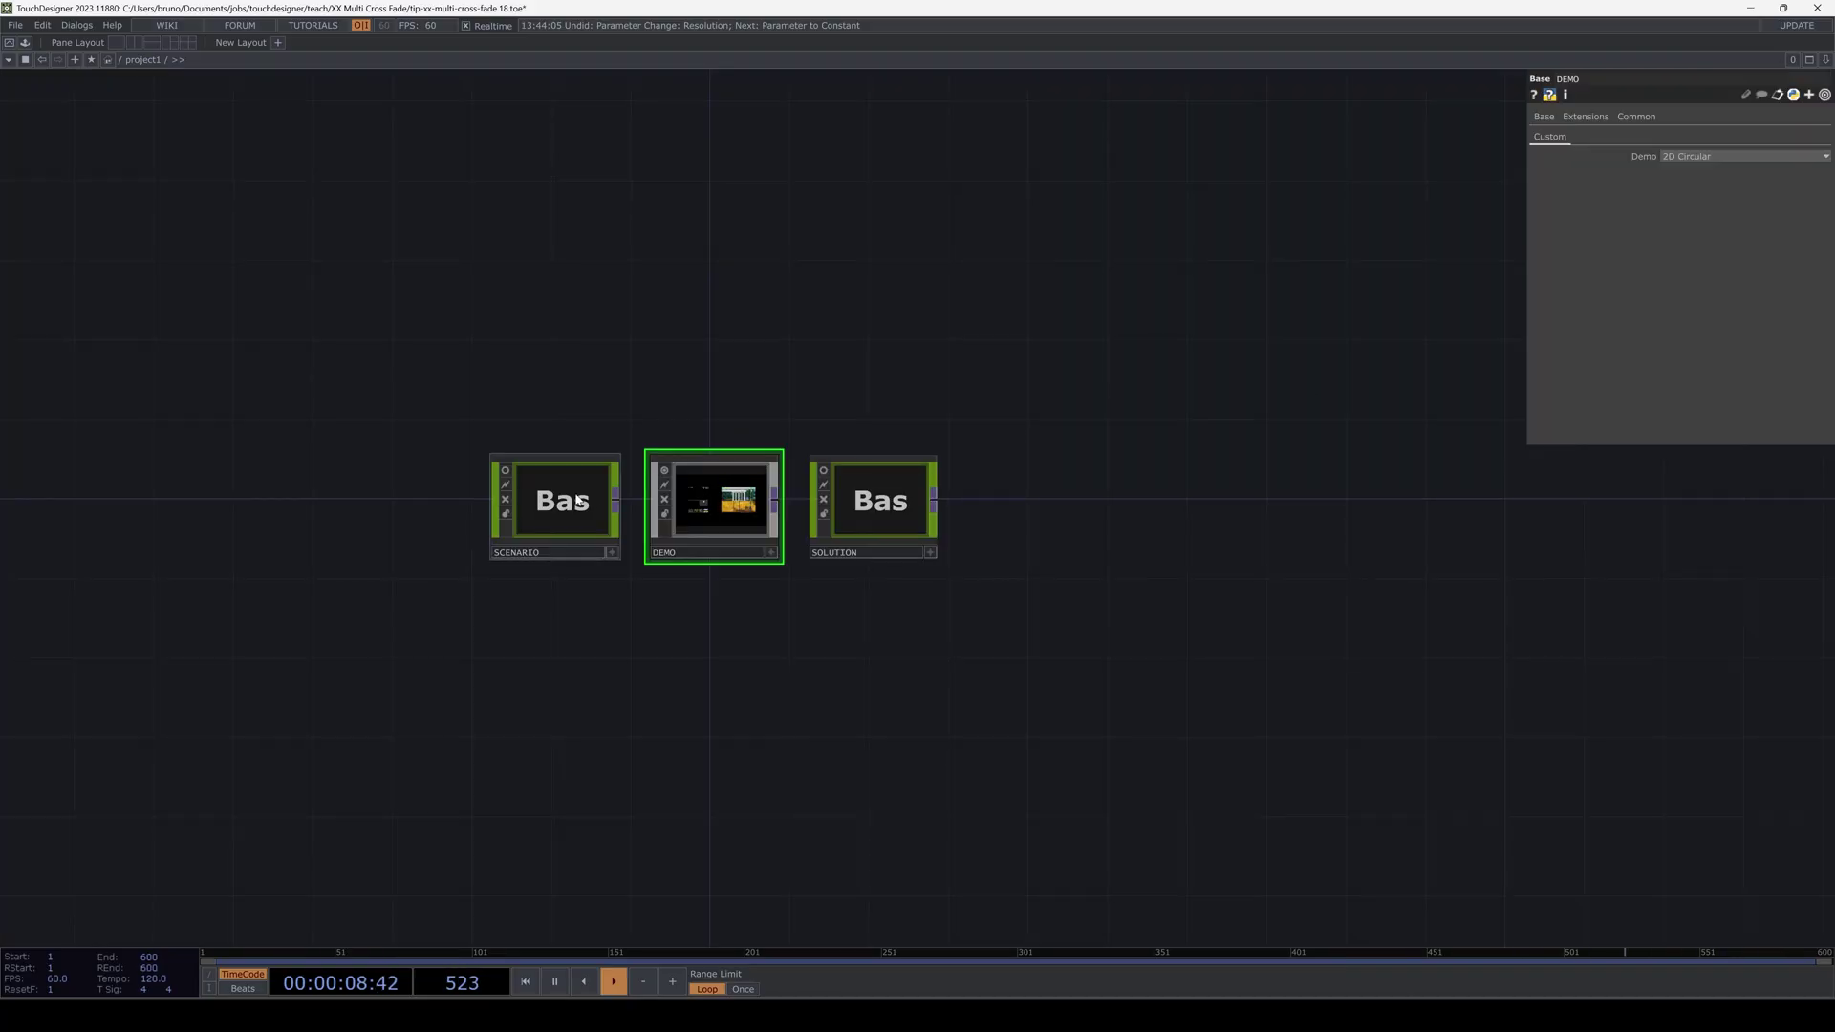
Dive into the SCENARIO component and frame select9, select10 and cross1.
left_click(575, 500)
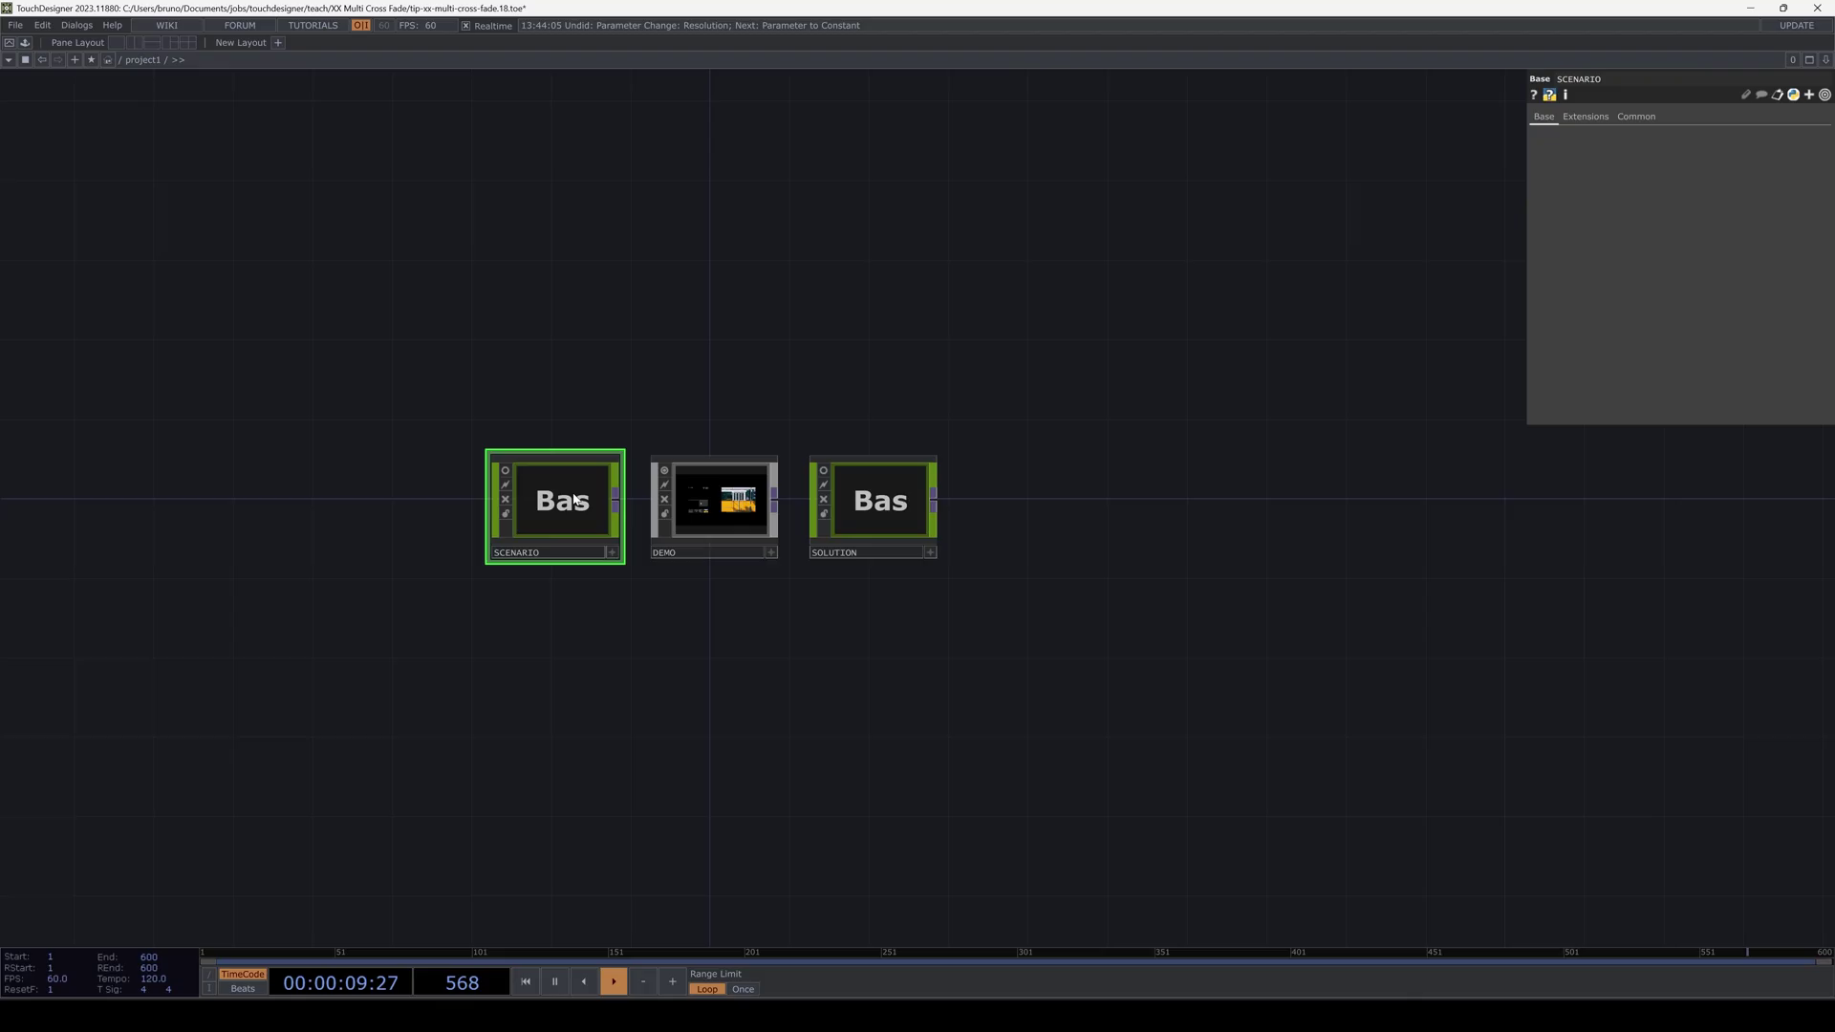
key("i")
left_click_drag(685, 330, 709, 483)
scroll(643, 458, "up", 5)
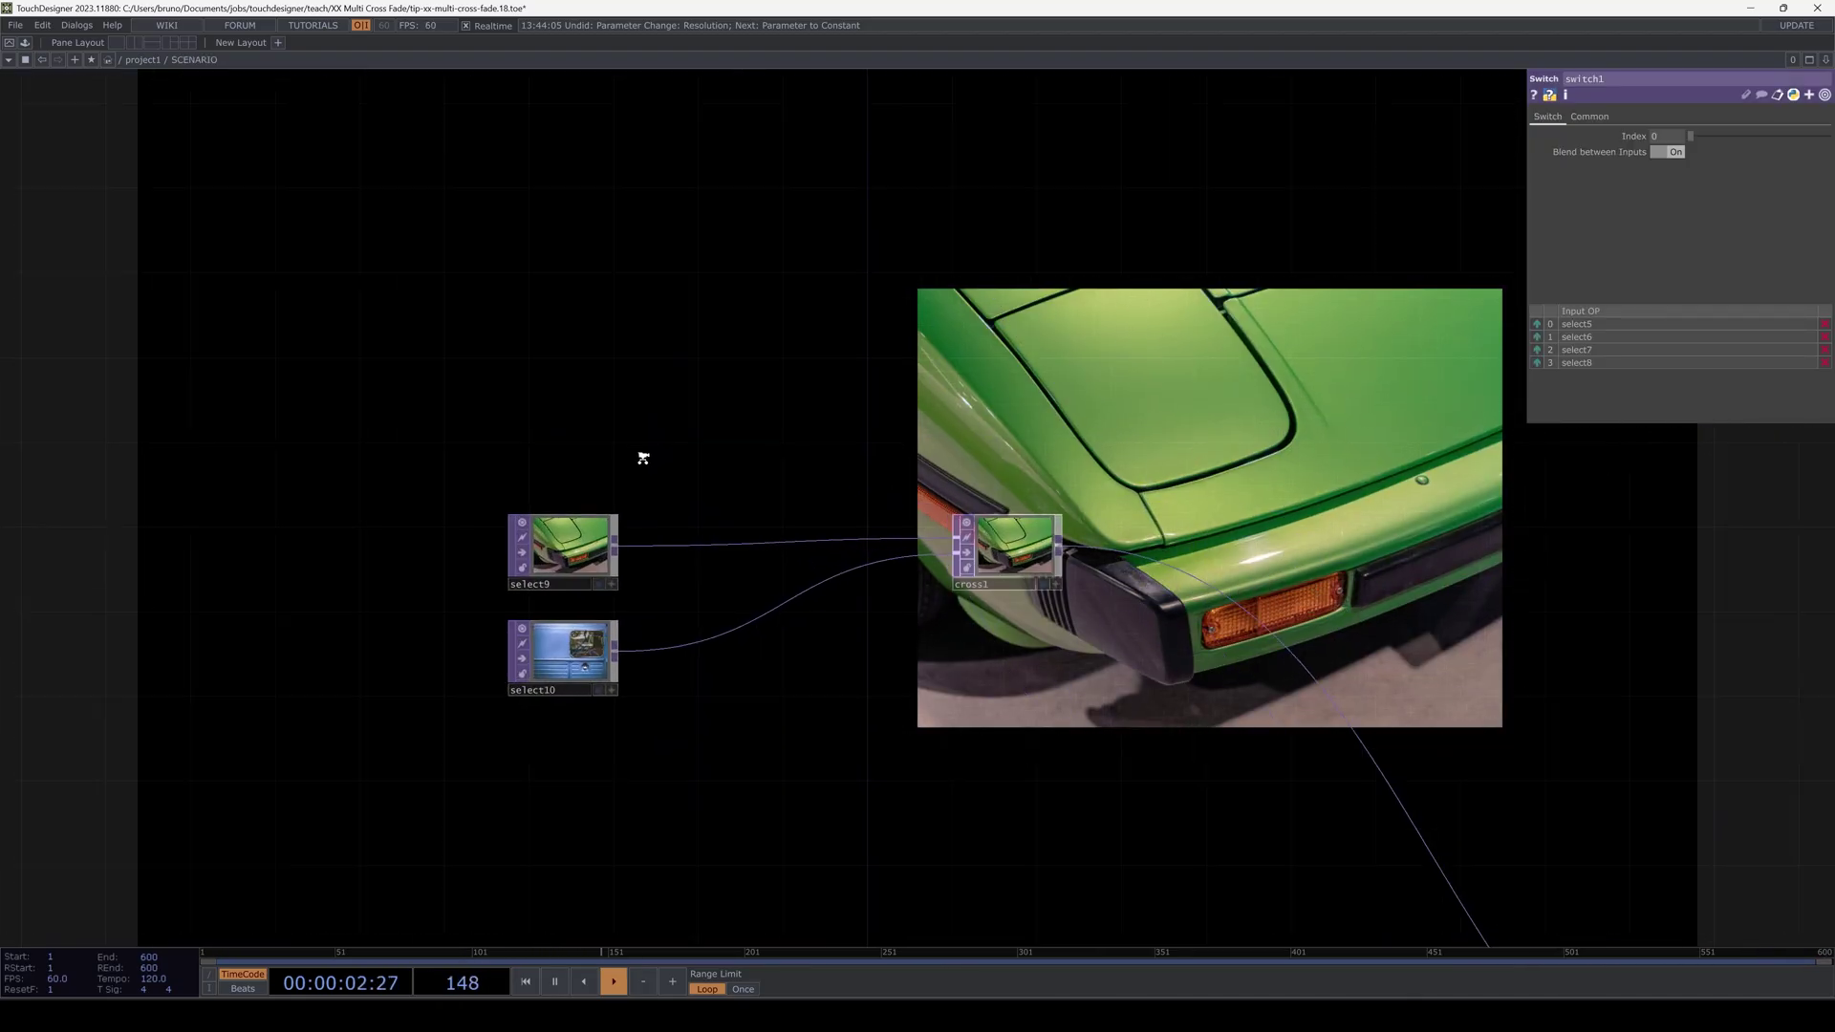
scroll(643, 458, "up", 3)
scroll(770, 196, "down", 1)
left_click_drag(667, 299, 743, 289)
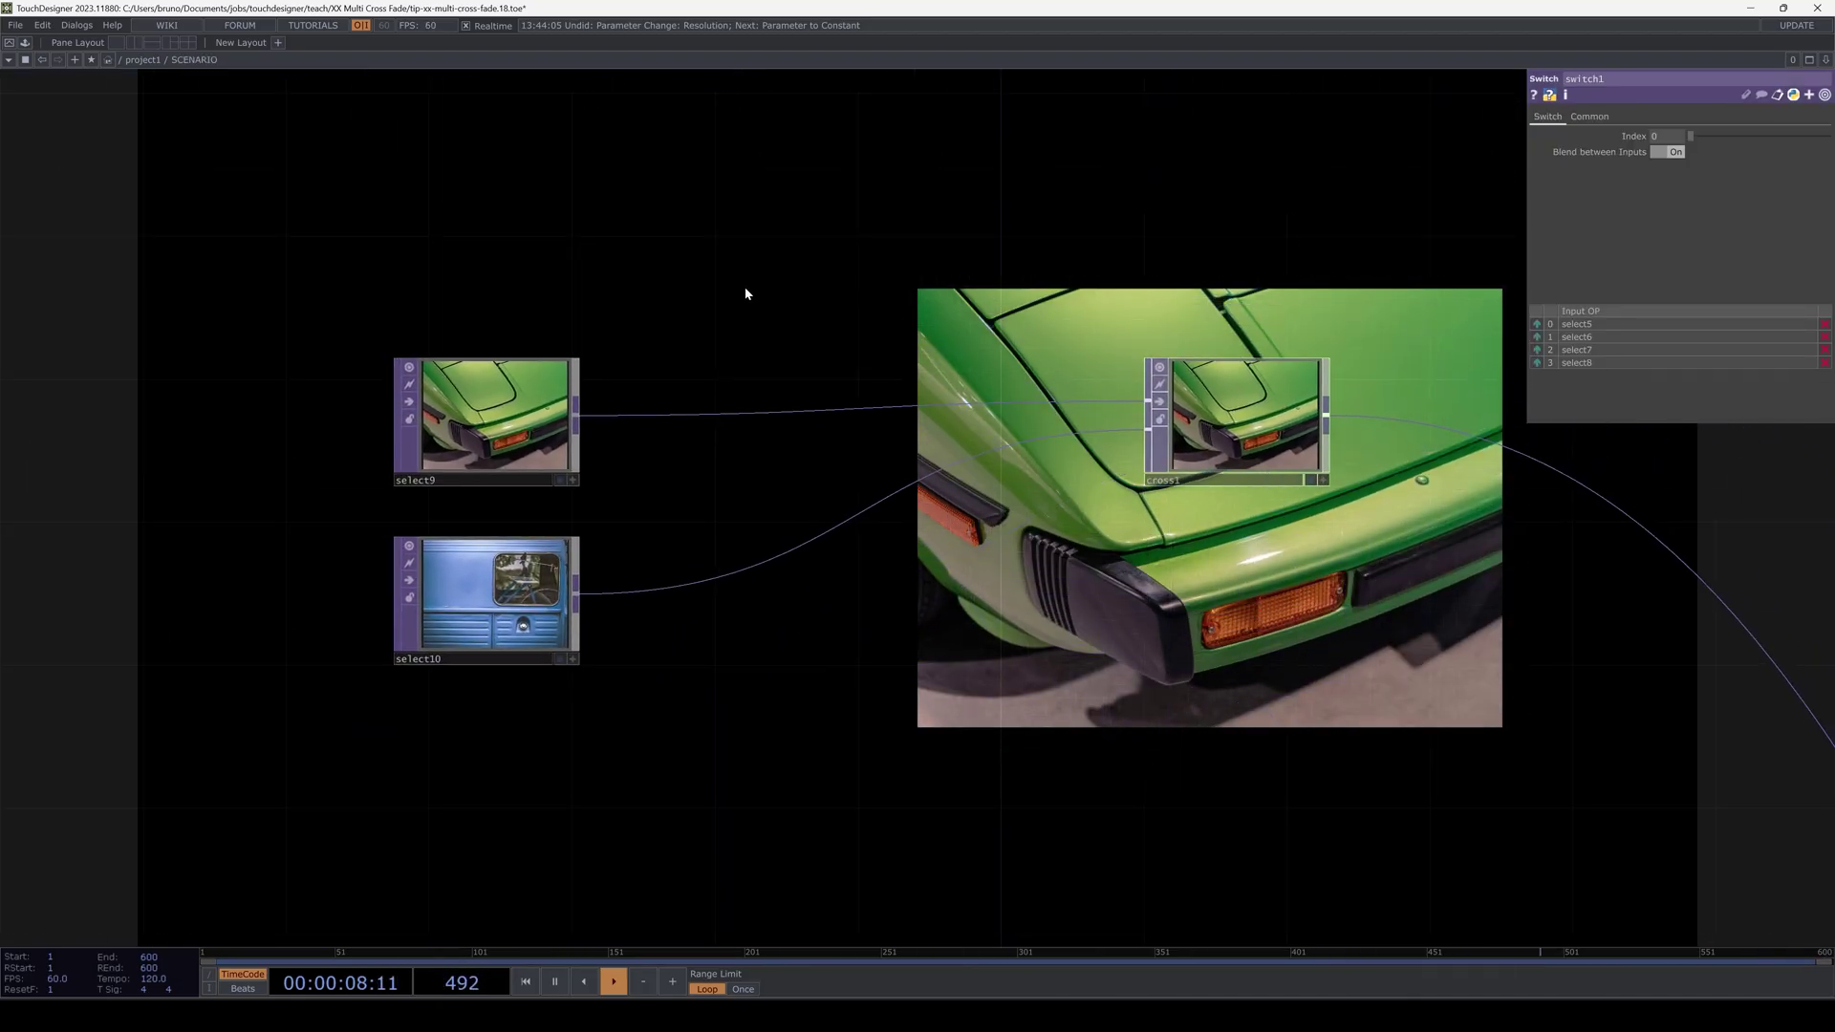
Test-blend cross1's Cross value from the green car toward the blue van.
right_click(779, 299)
mouse_move(803, 352)
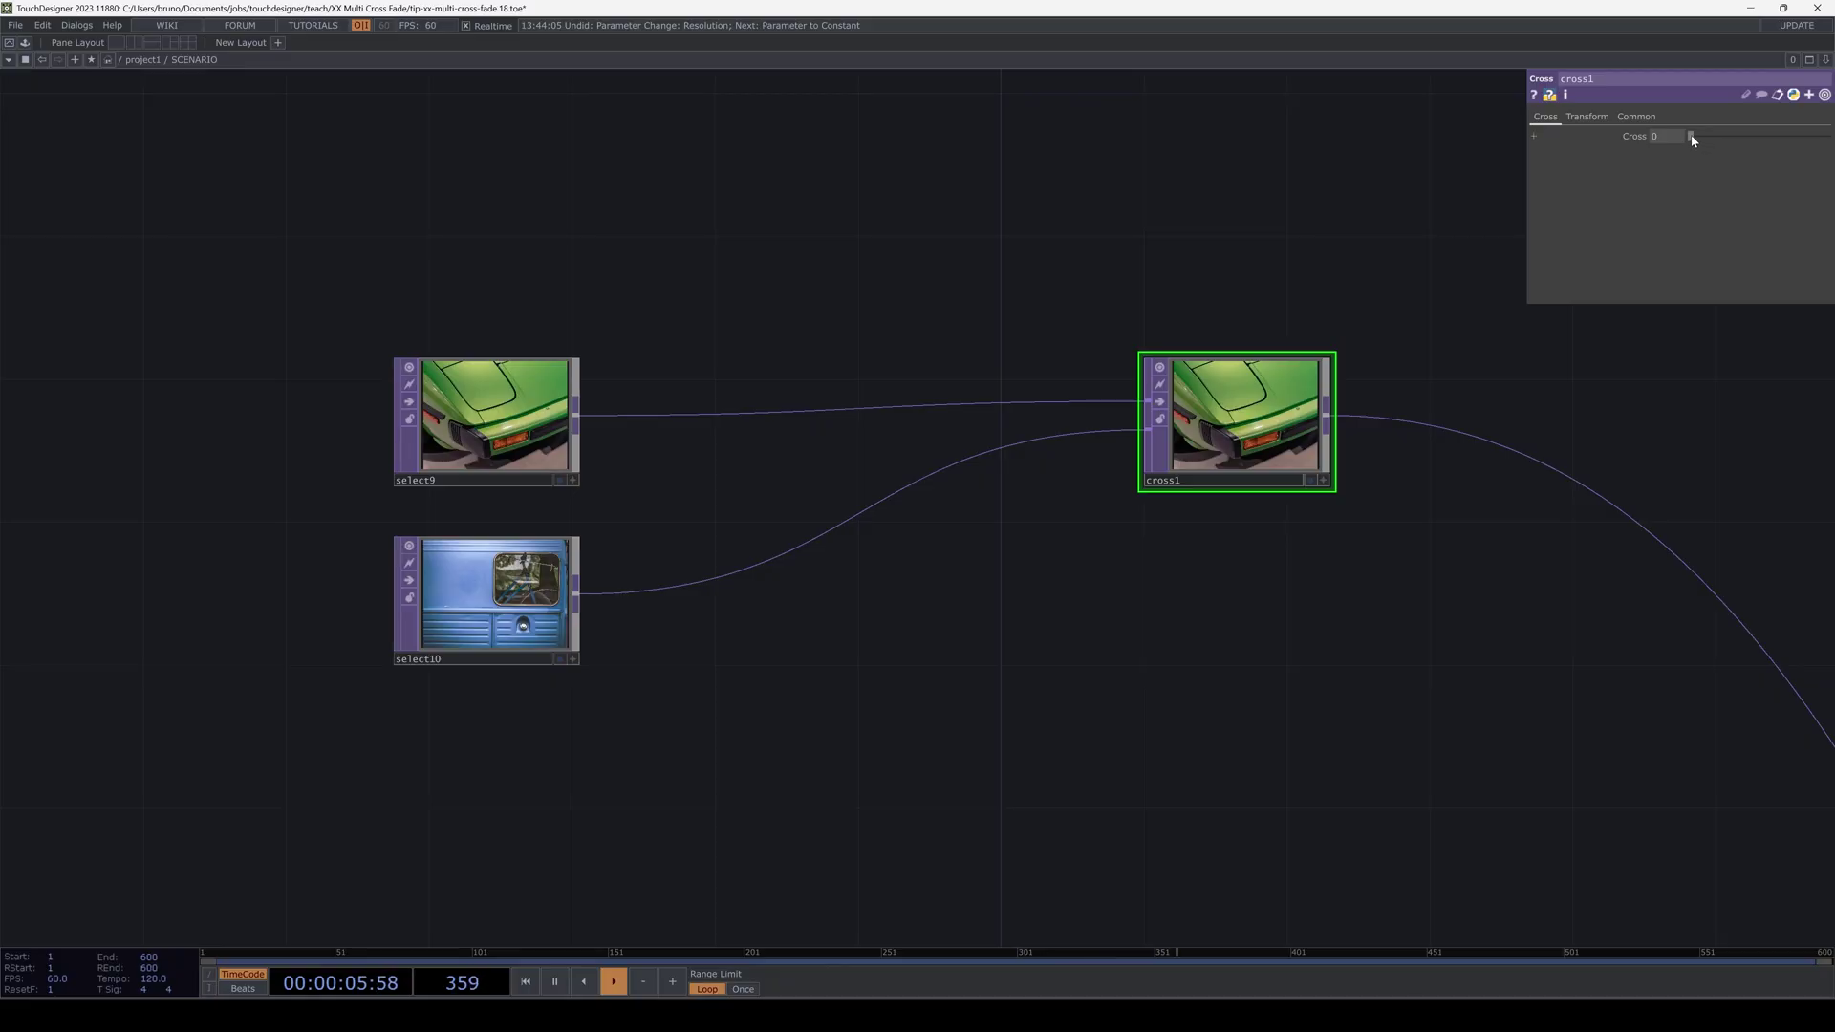
left_click_drag(1725, 143, 1659, 157)
Pan and zoom to frame select5–select8 and switch1.
scroll(1206, 791, "down", 5)
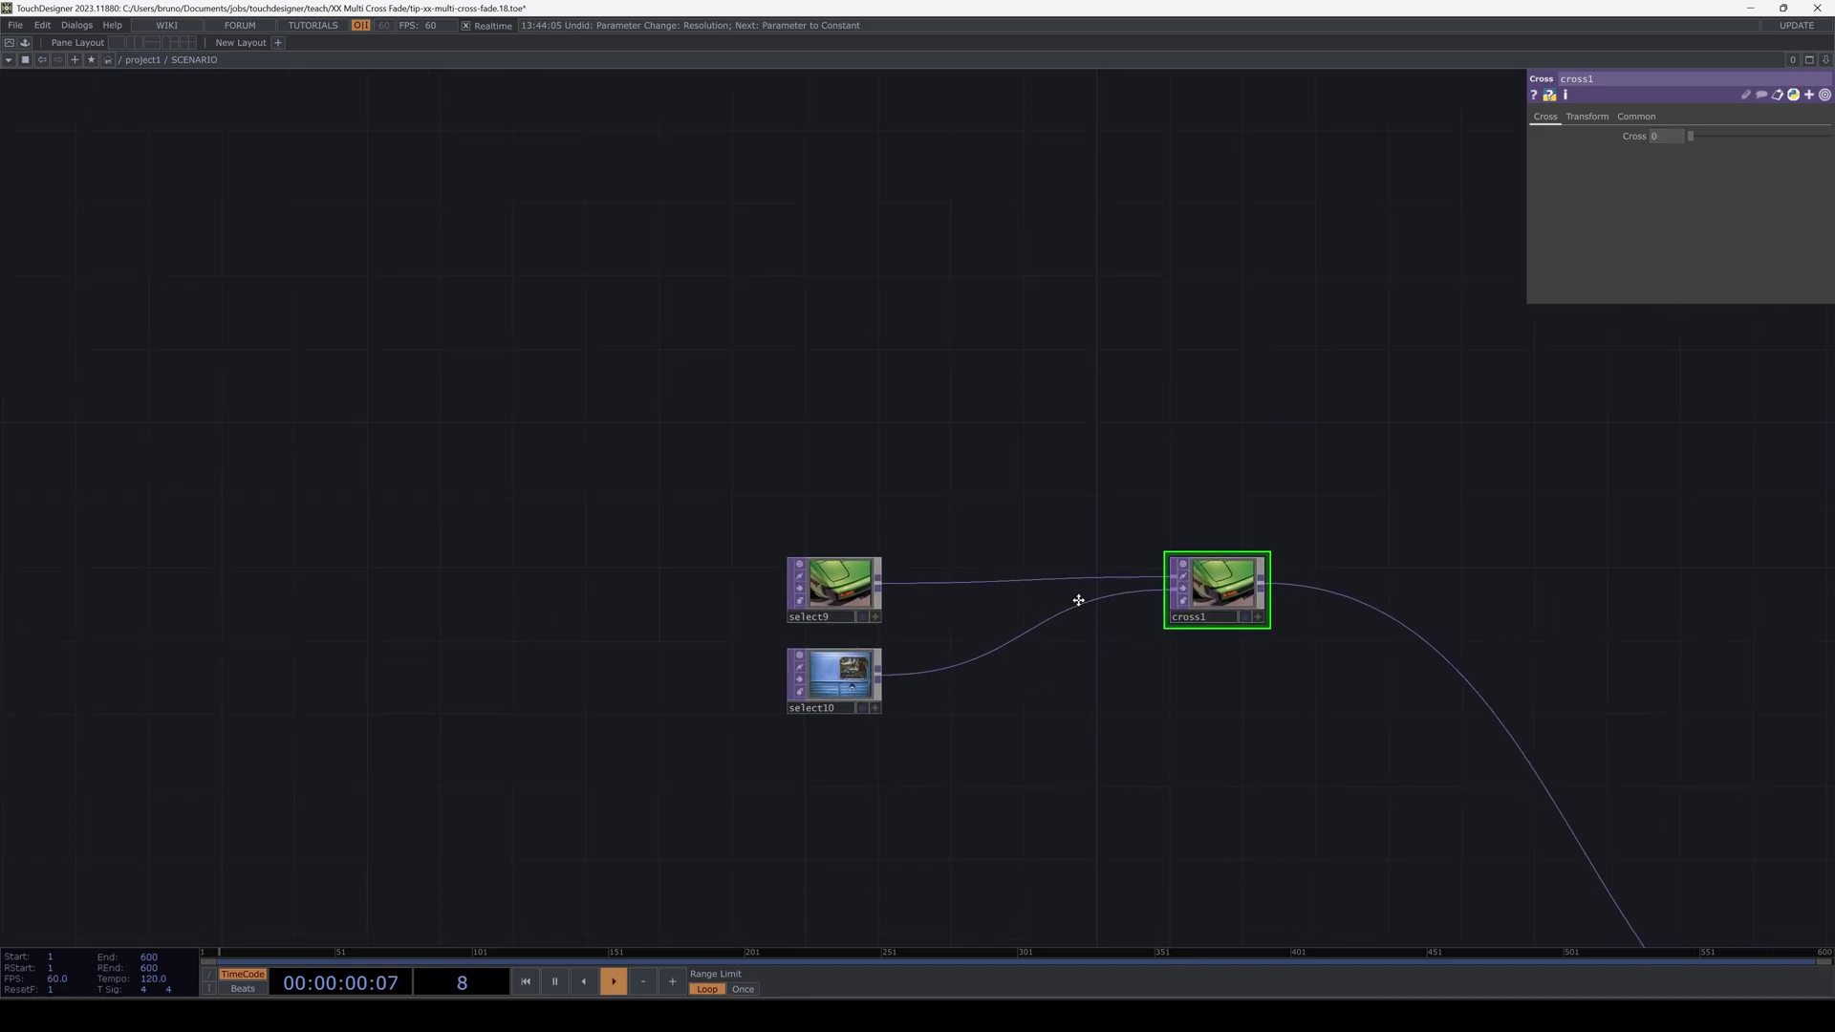
left_click_drag(1091, 626, 1000, 319)
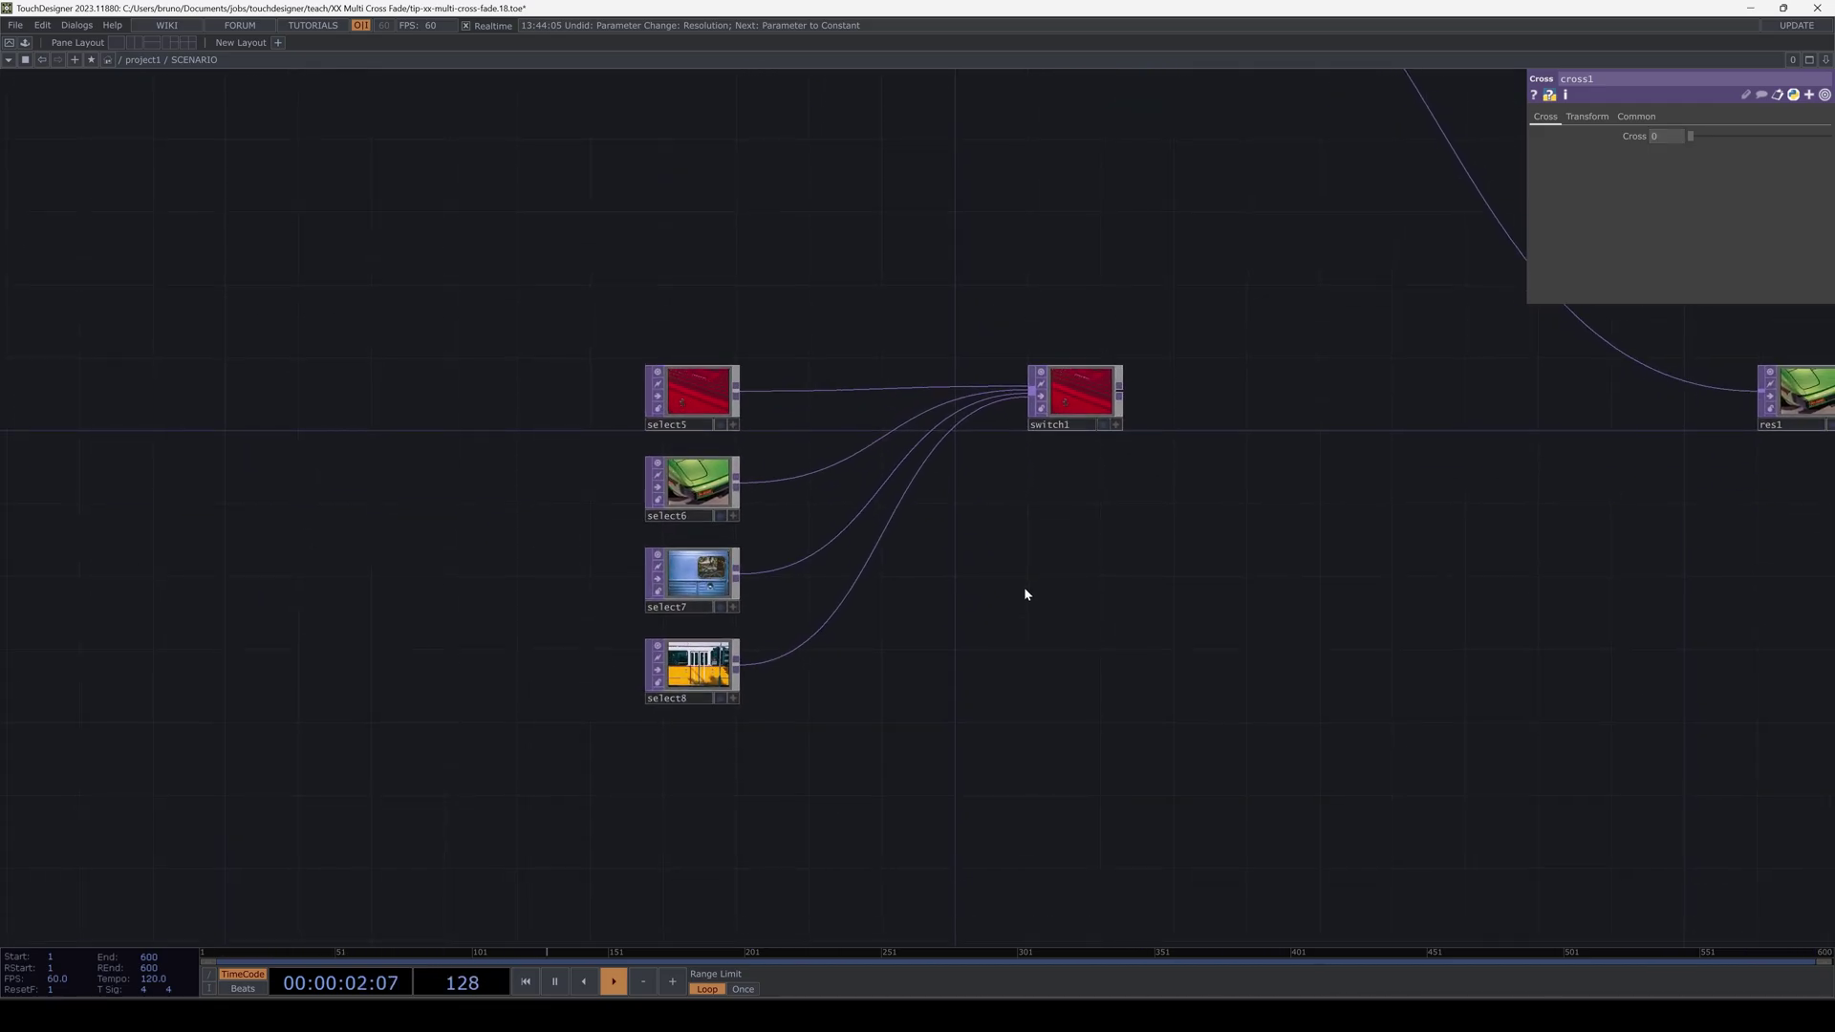
scroll(1024, 590, "up", 2)
scroll(1026, 591, "up", 3)
left_click_drag(1028, 590, 1007, 622)
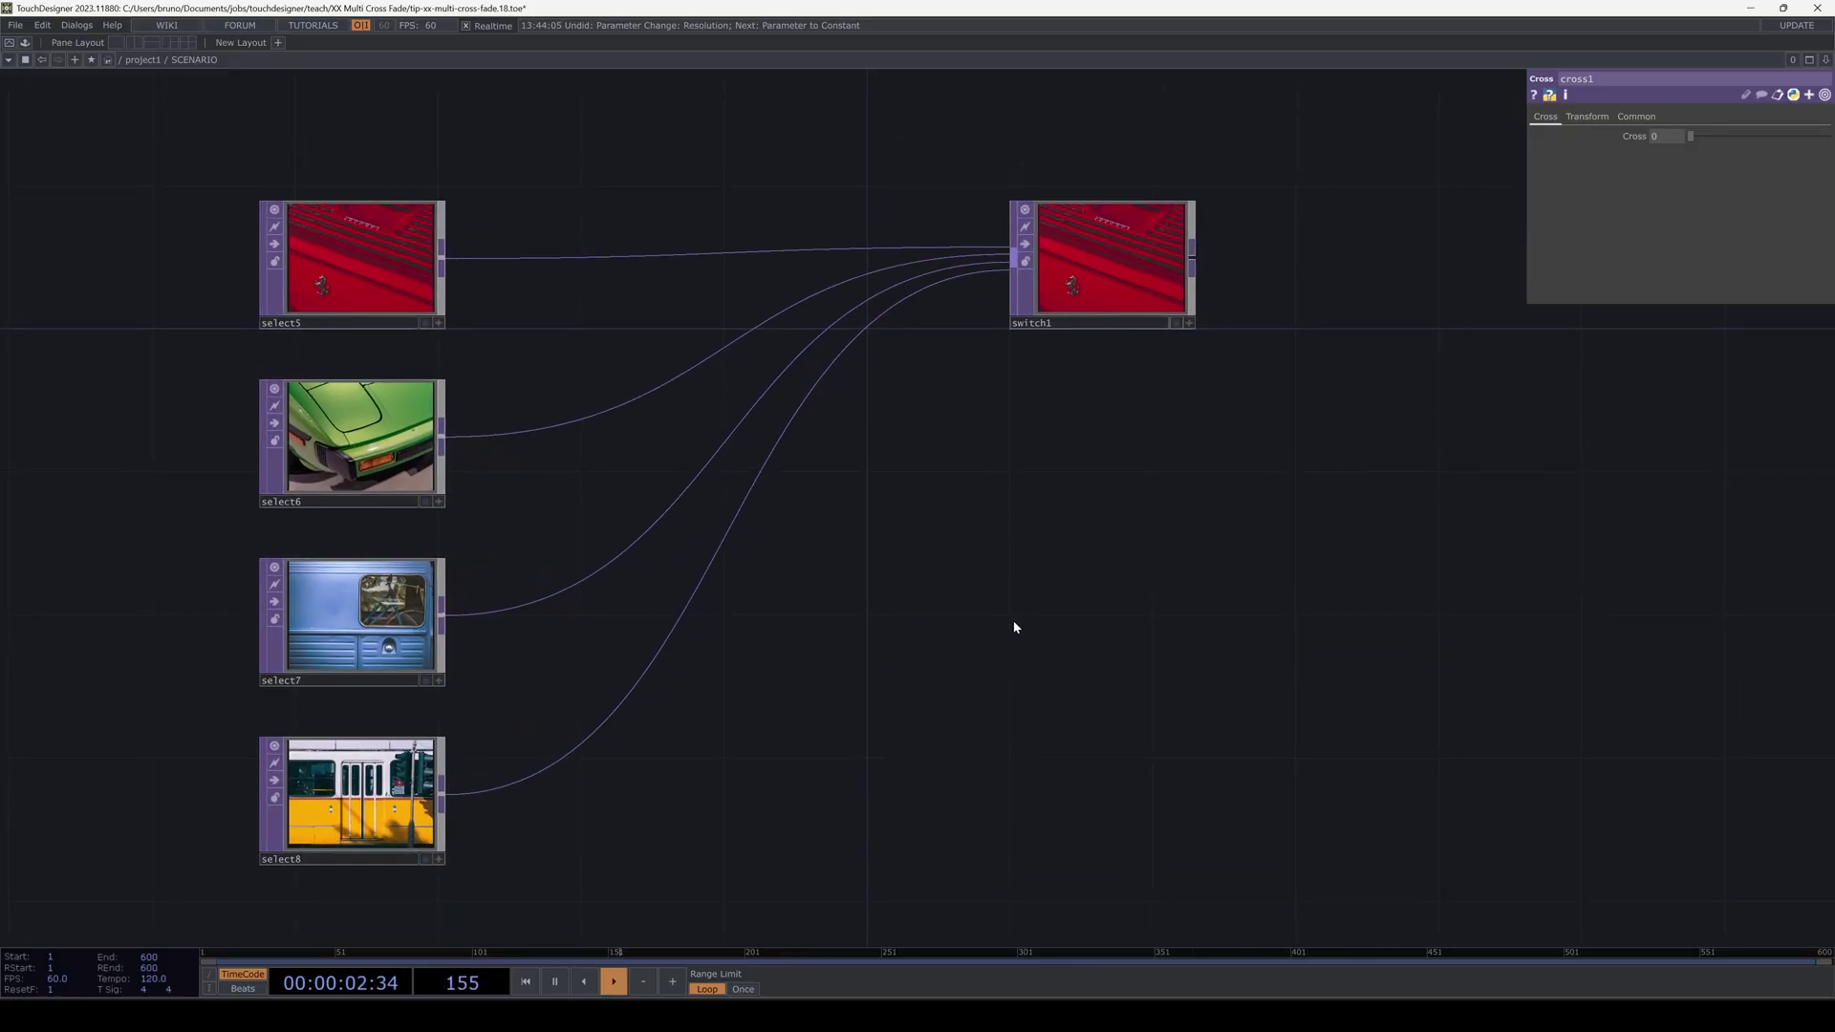
Sweep switch1's Index from 0 to 3 through all four images, twice.
left_click(1080, 283)
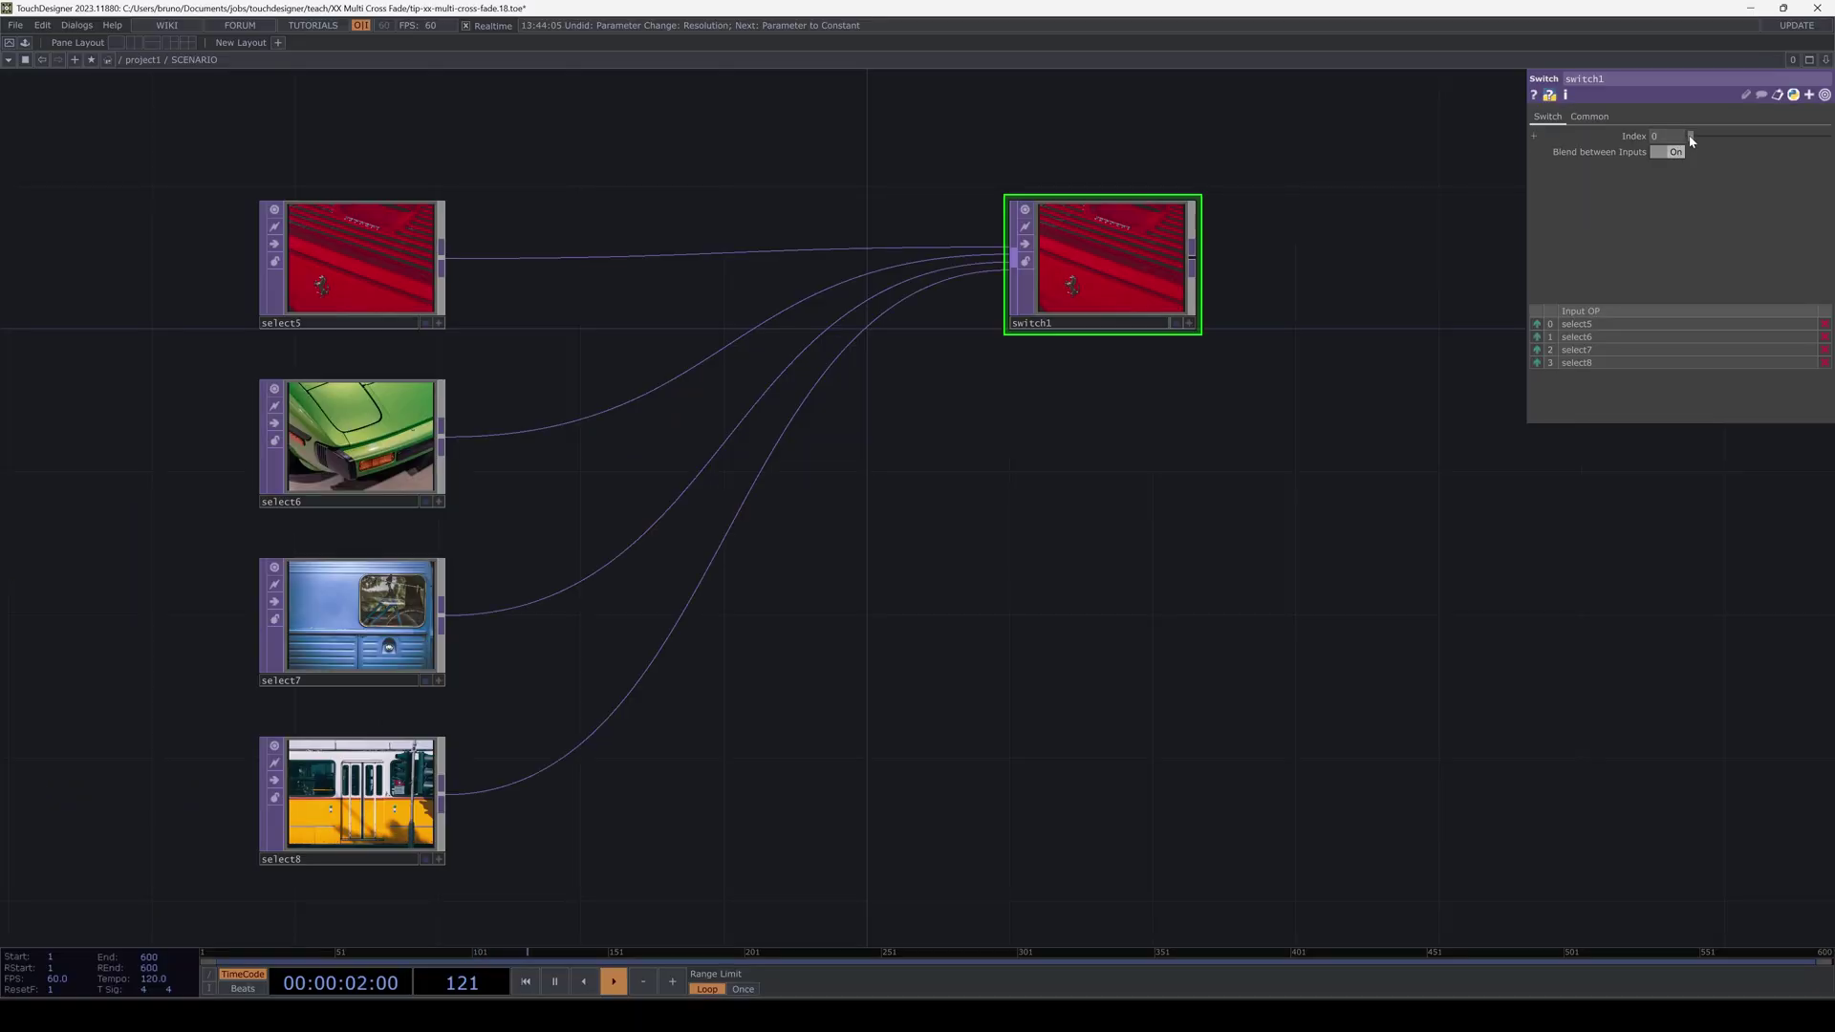
mouse_move(1691, 136)
left_mouse_down()
mouse_move(1734, 140)
mouse_move(1682, 148)
left_mouse_up()
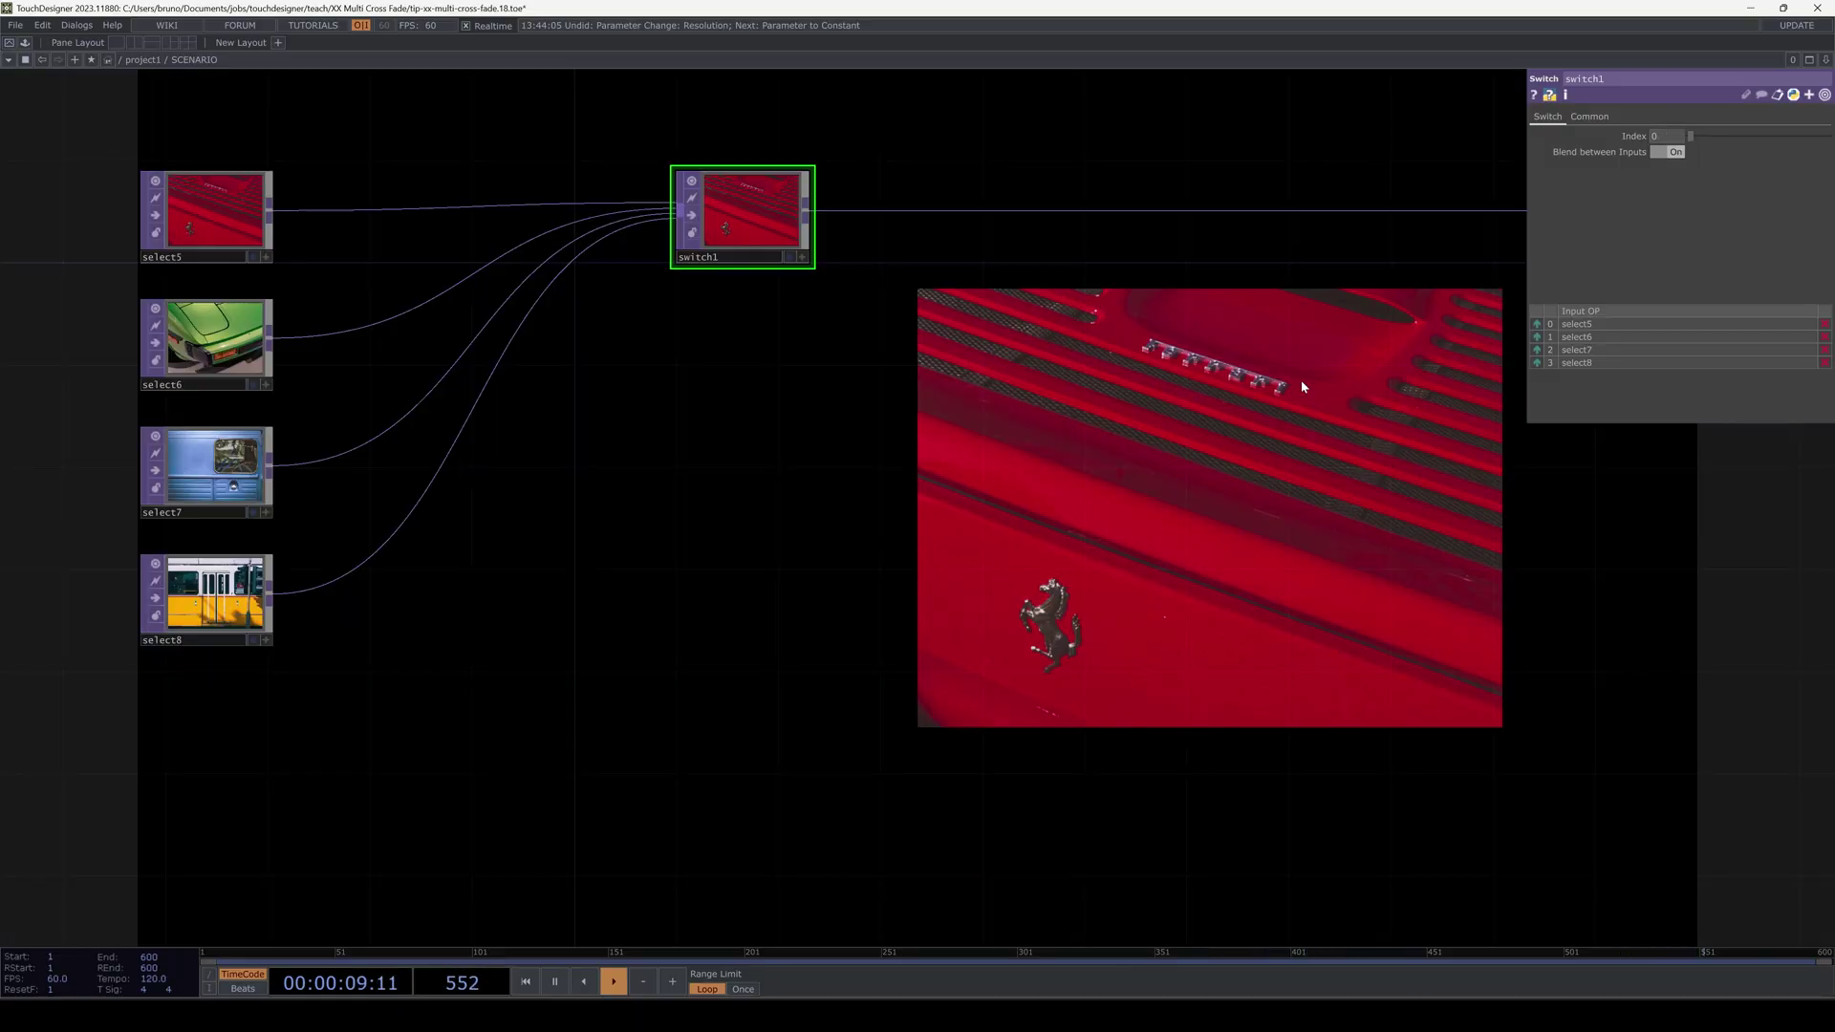
mouse_move(1691, 140)
left_mouse_down()
mouse_move(1732, 141)
mouse_move(1682, 151)
left_mouse_up()
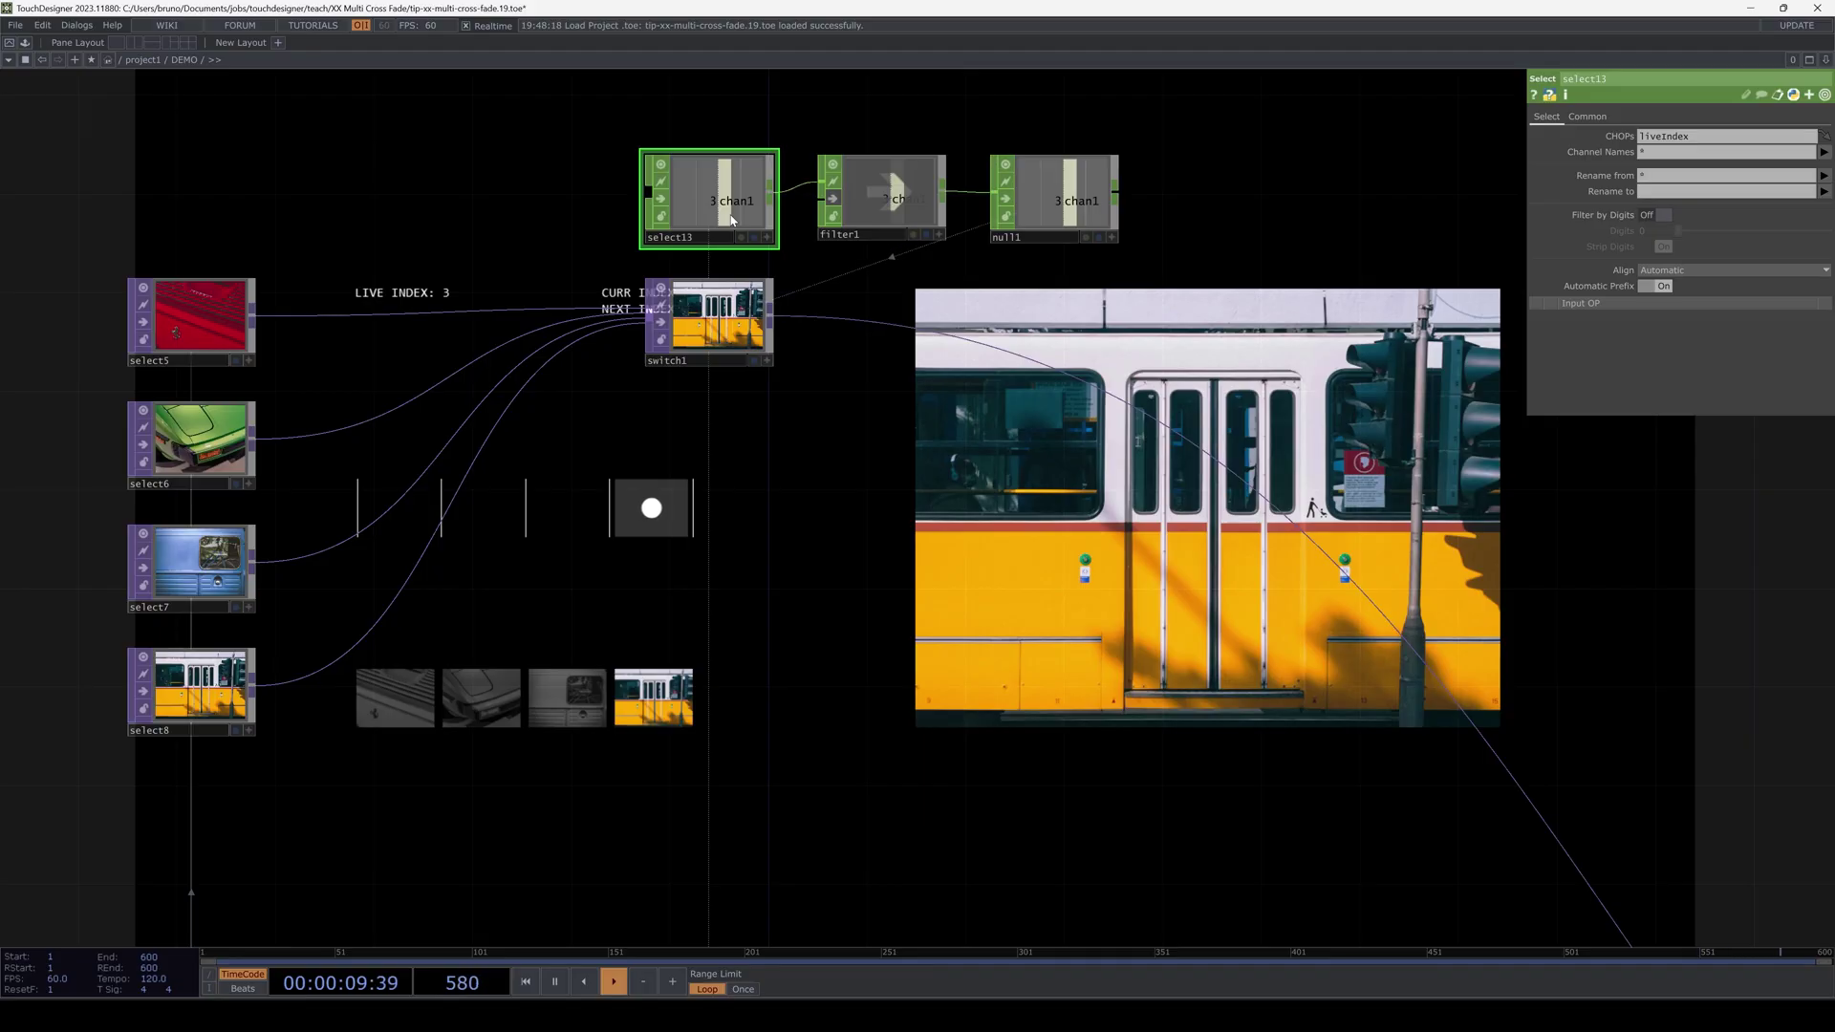
In DEMO, inspect switch1, select5–select8, select13's liveIndex, and filter1's Gaussian smoothing settings.
left_click(709, 323)
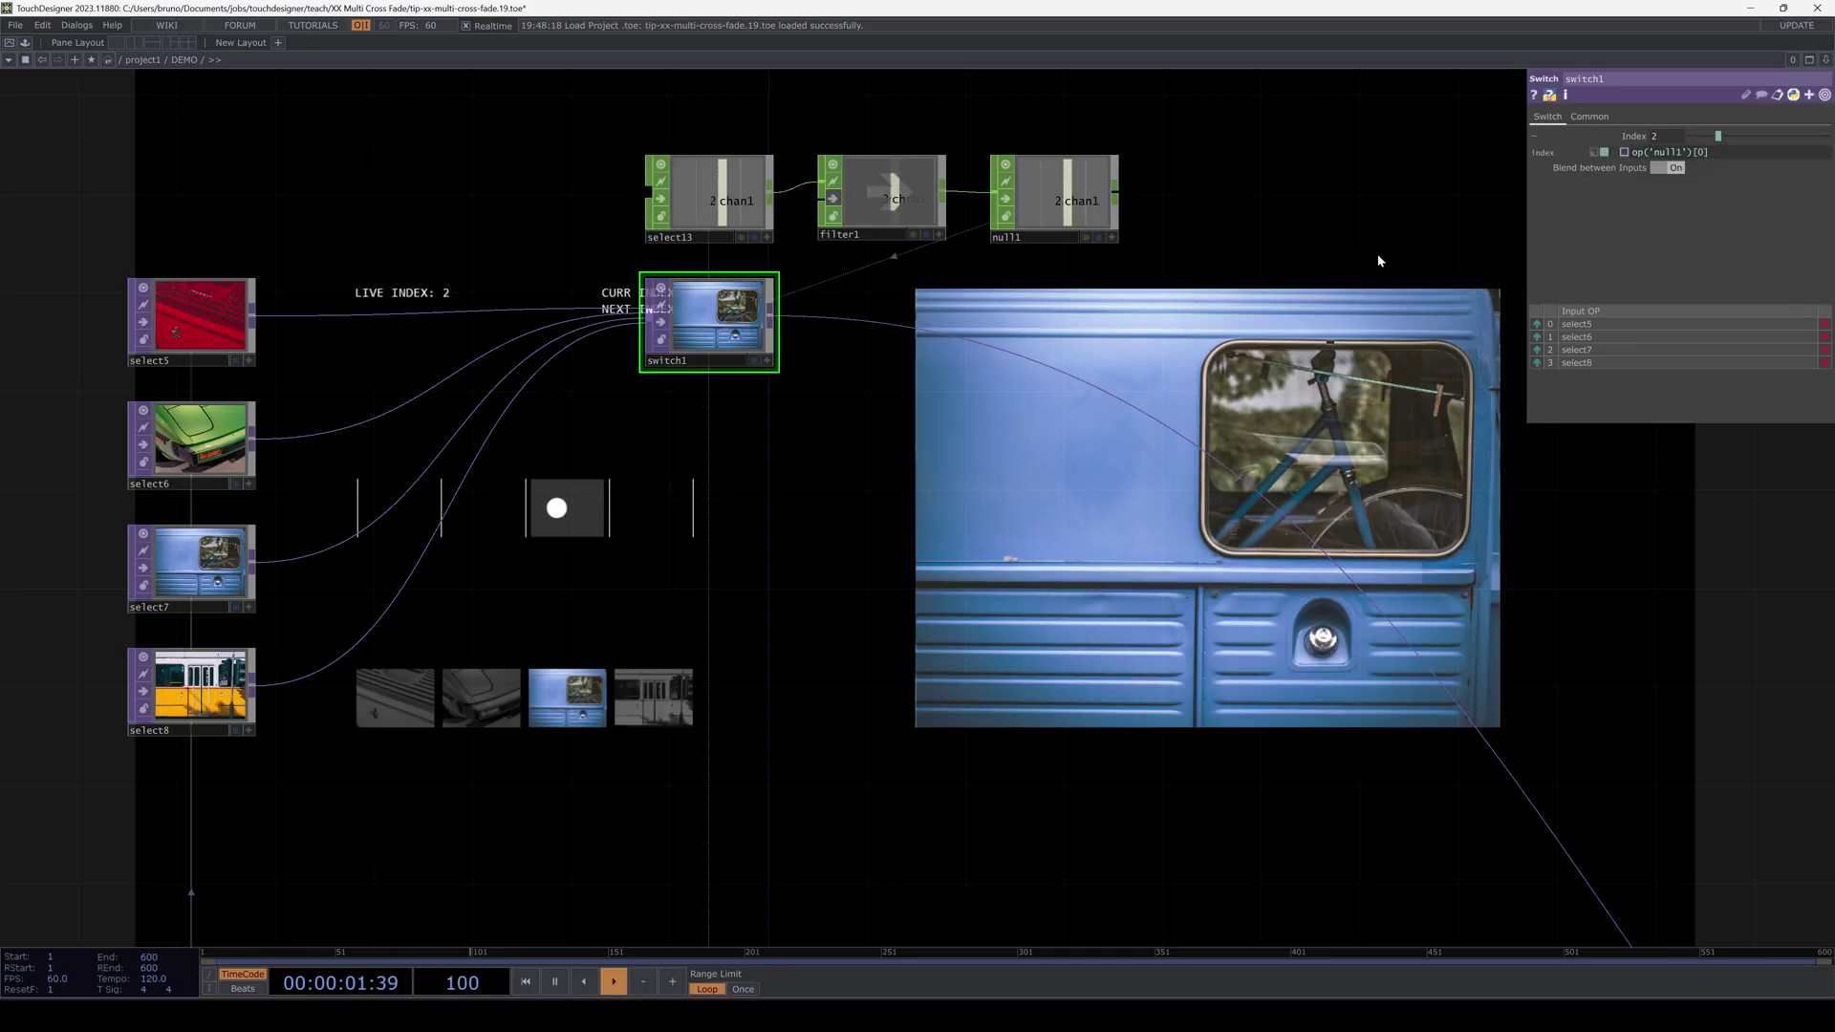
mouse_move(1714, 153)
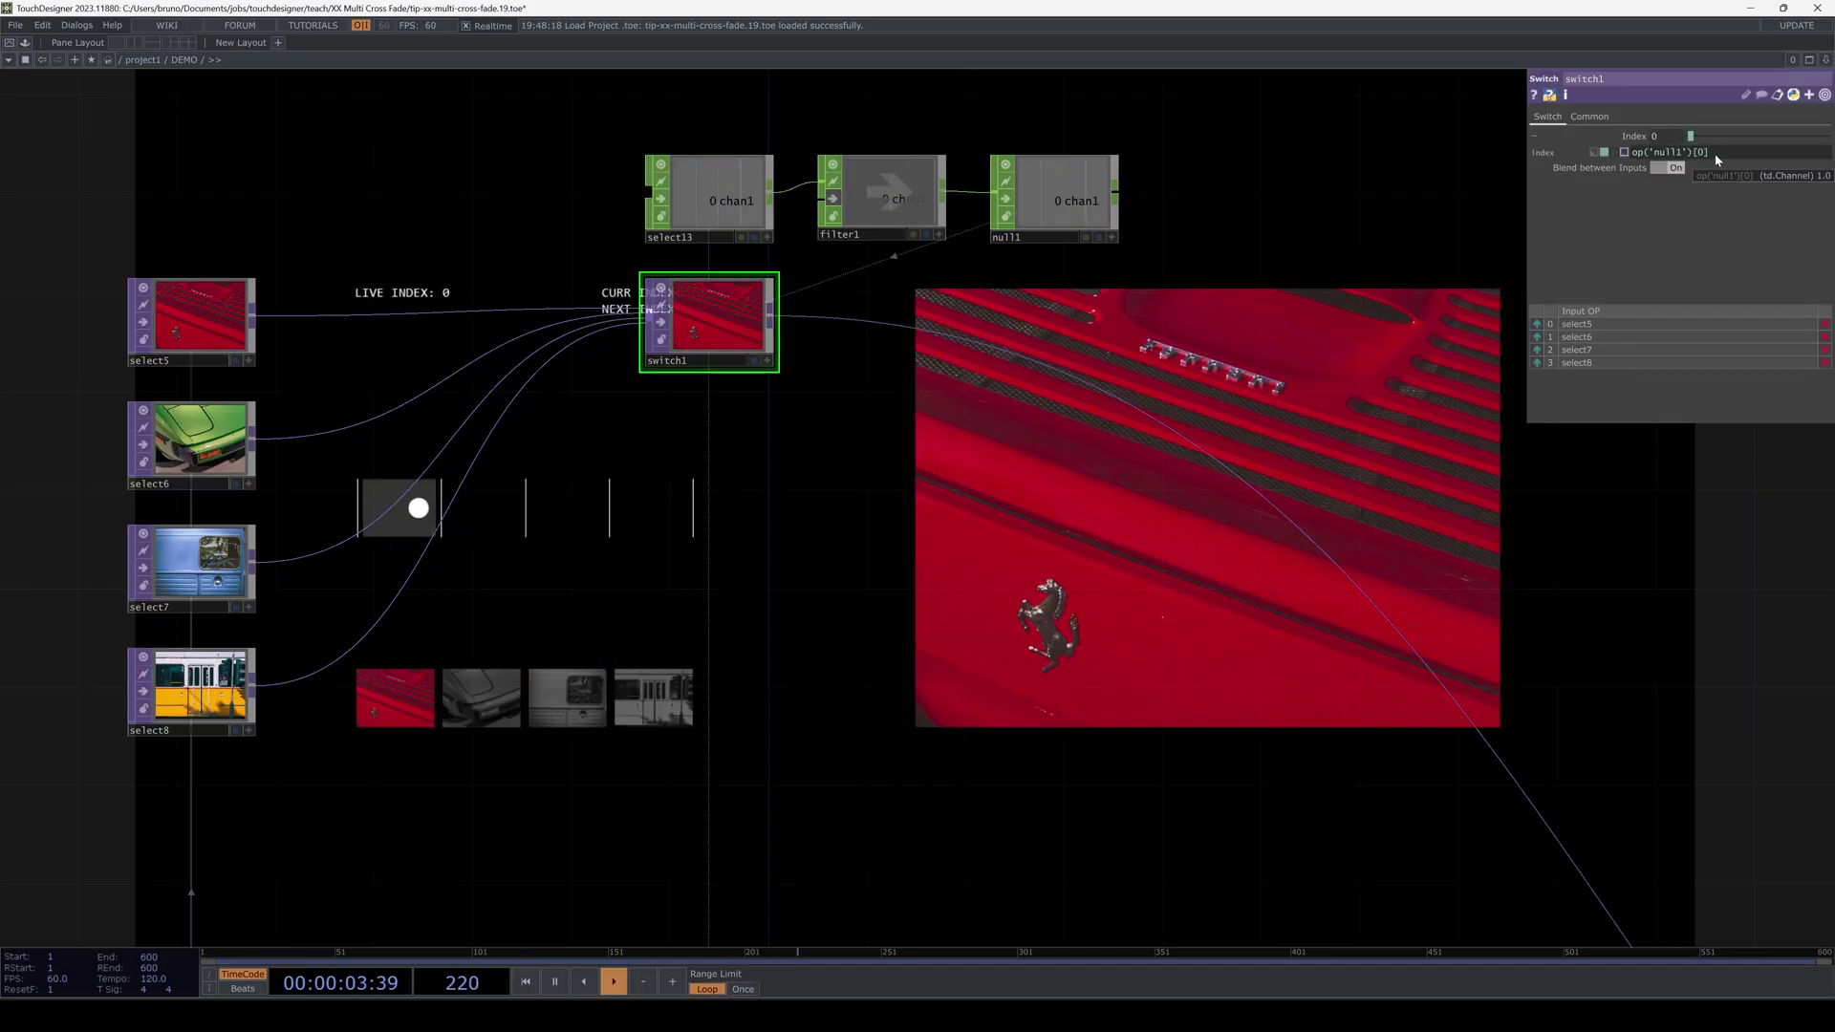
left_click_drag(97, 251, 286, 761)
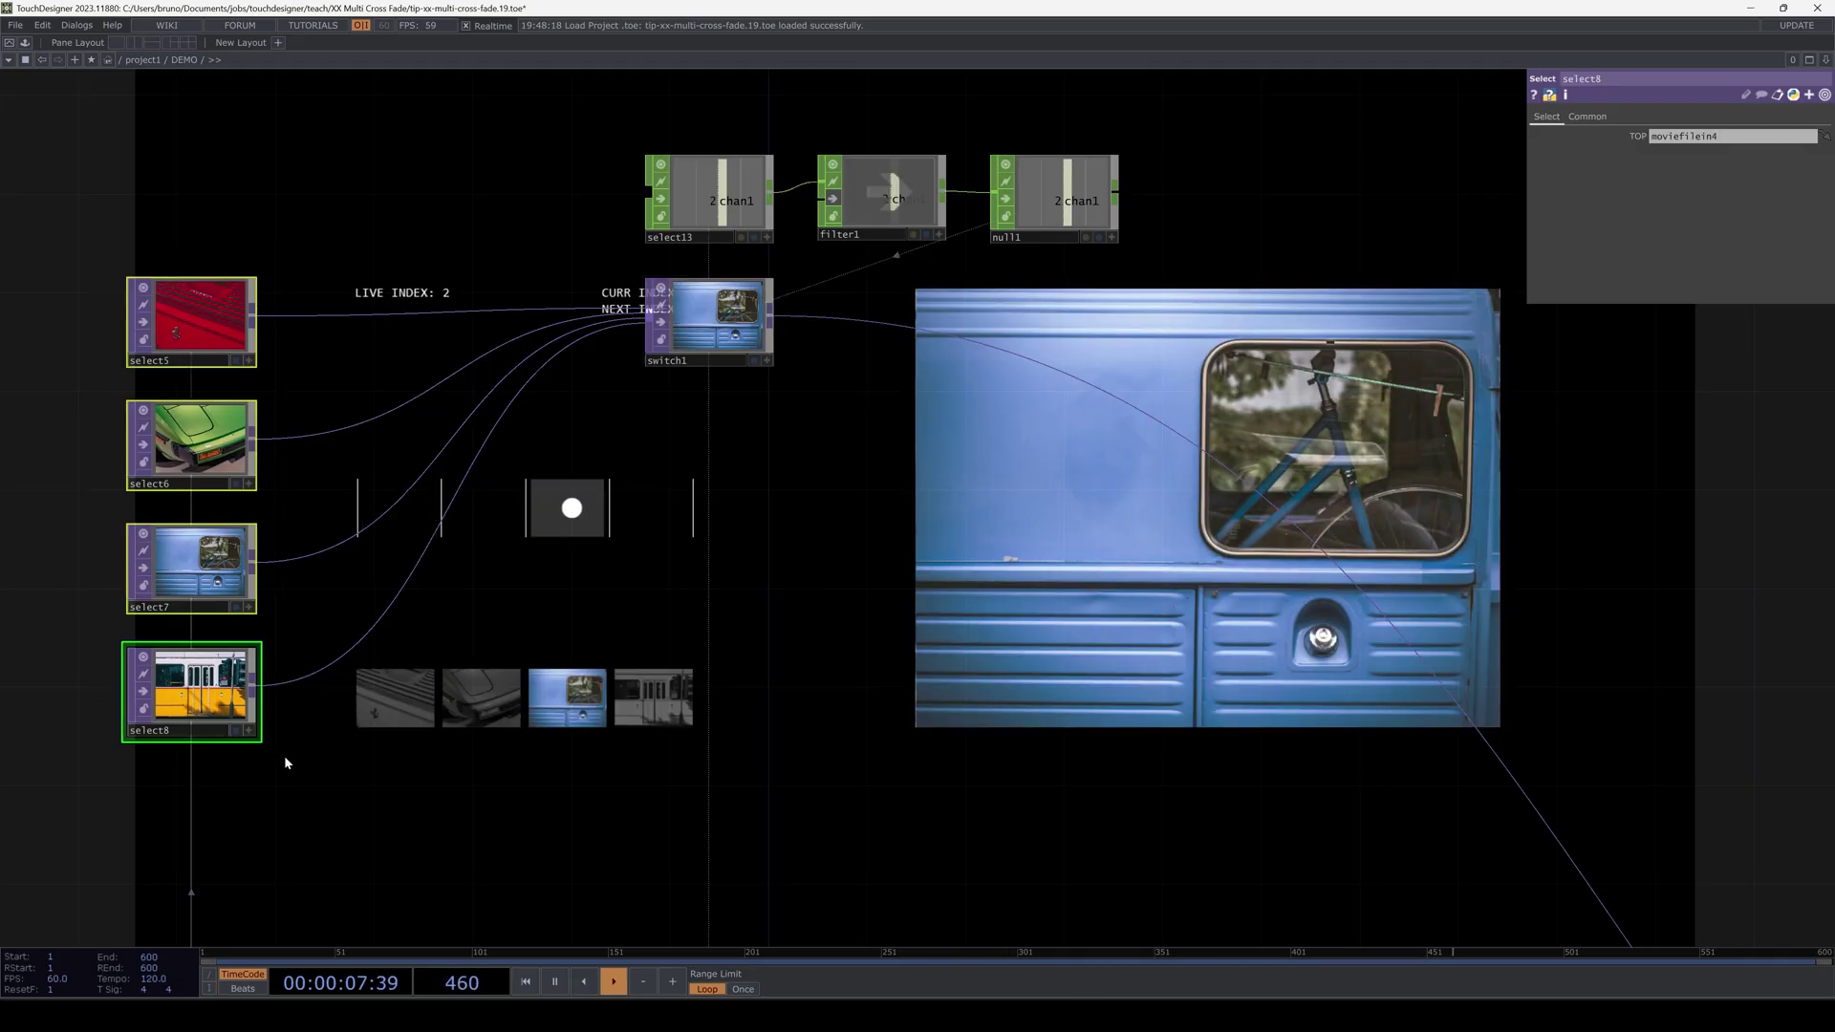
left_click(284, 758)
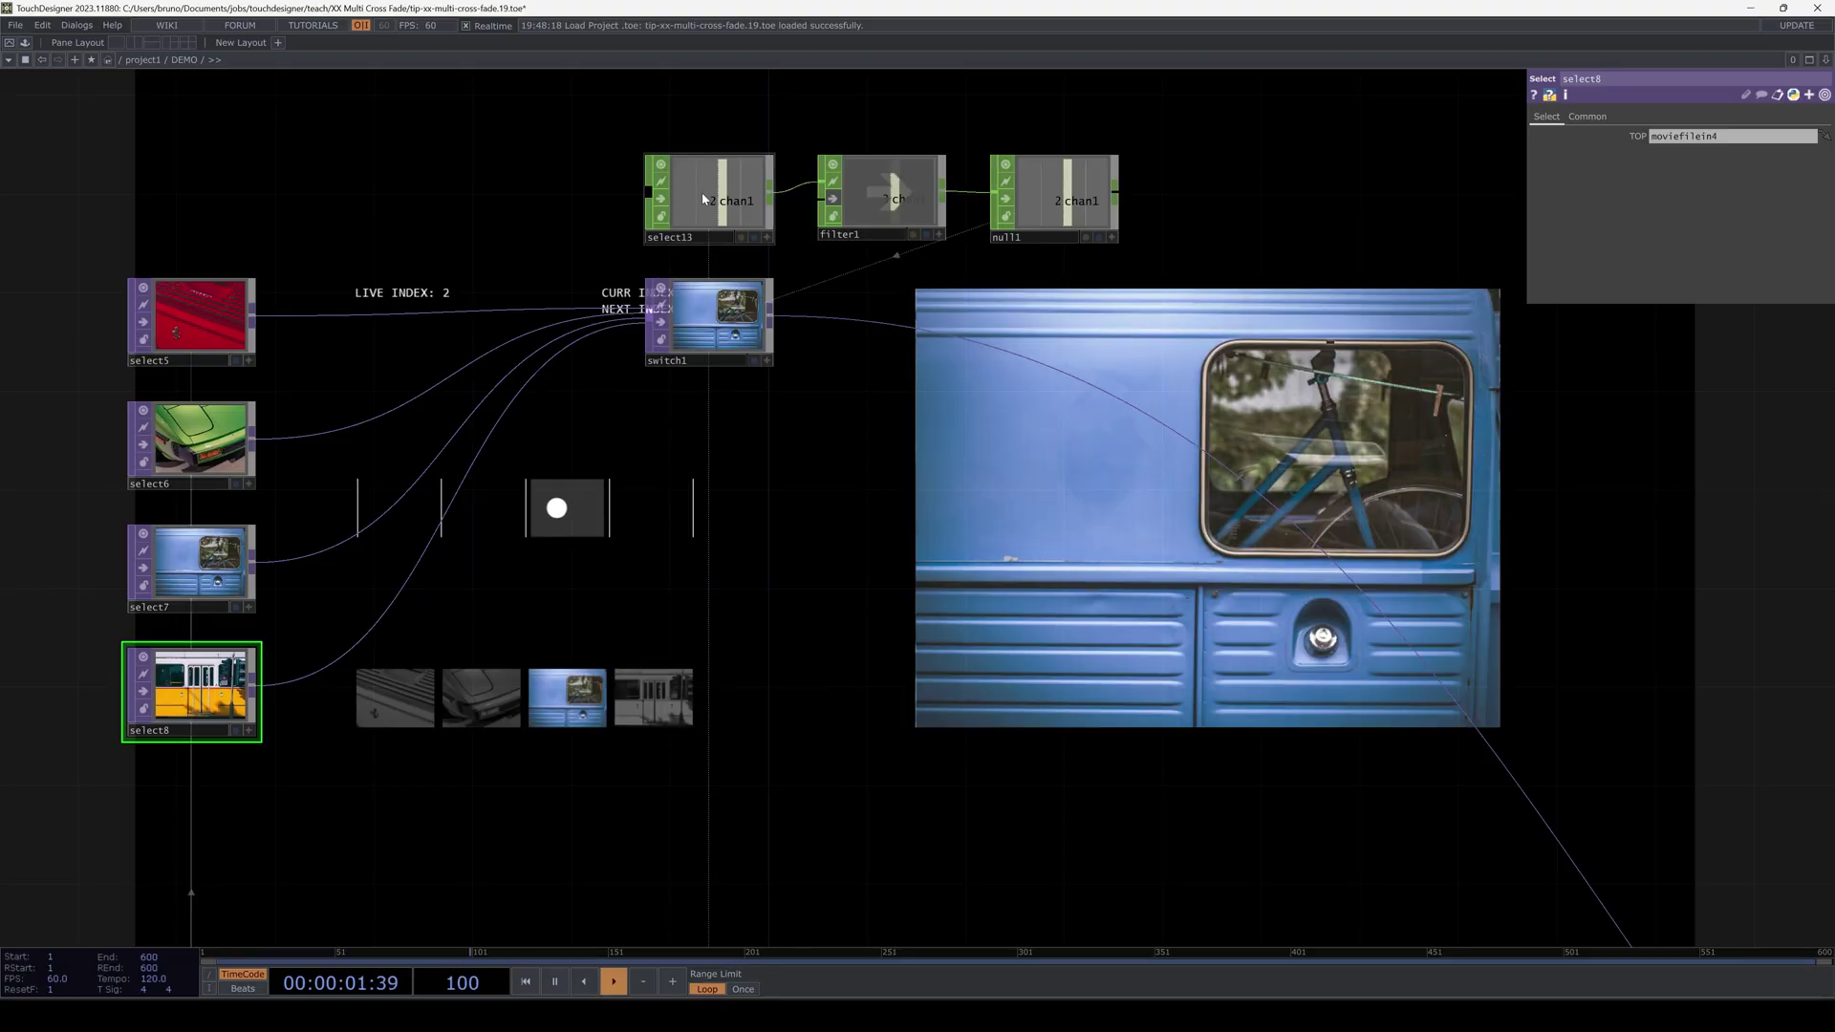
left_click(704, 199)
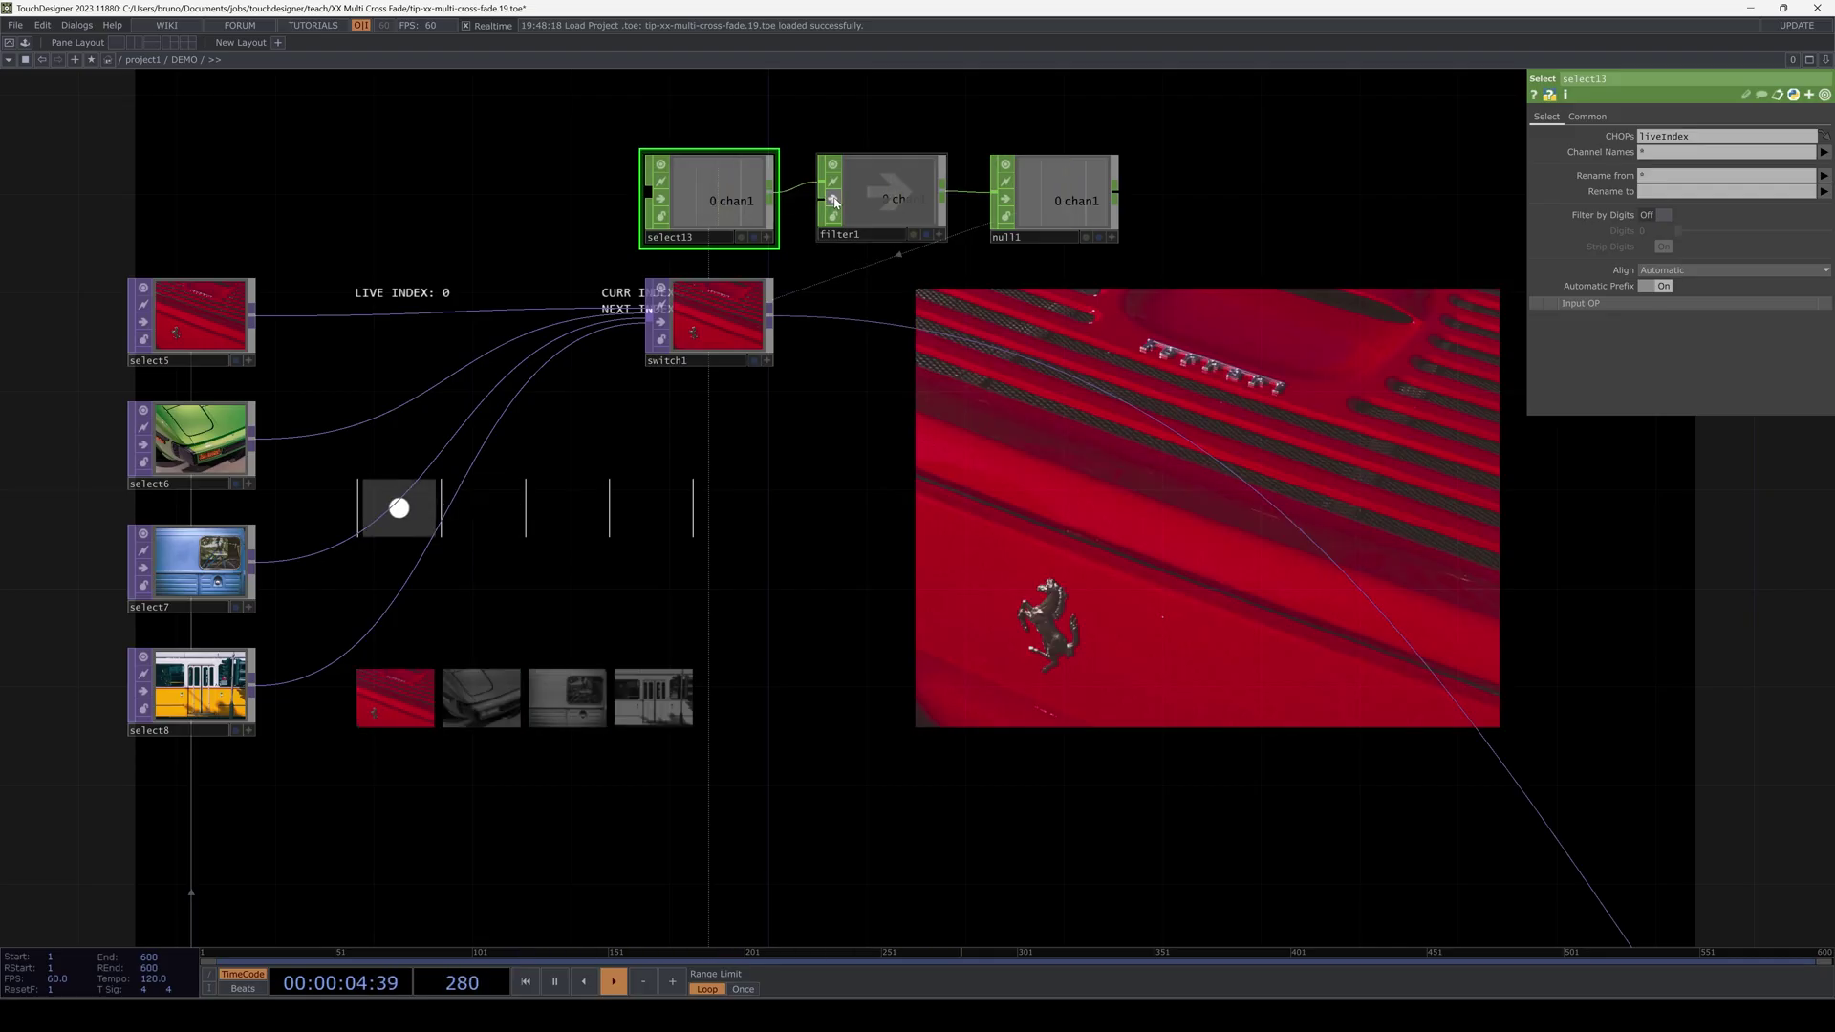
left_click(883, 199)
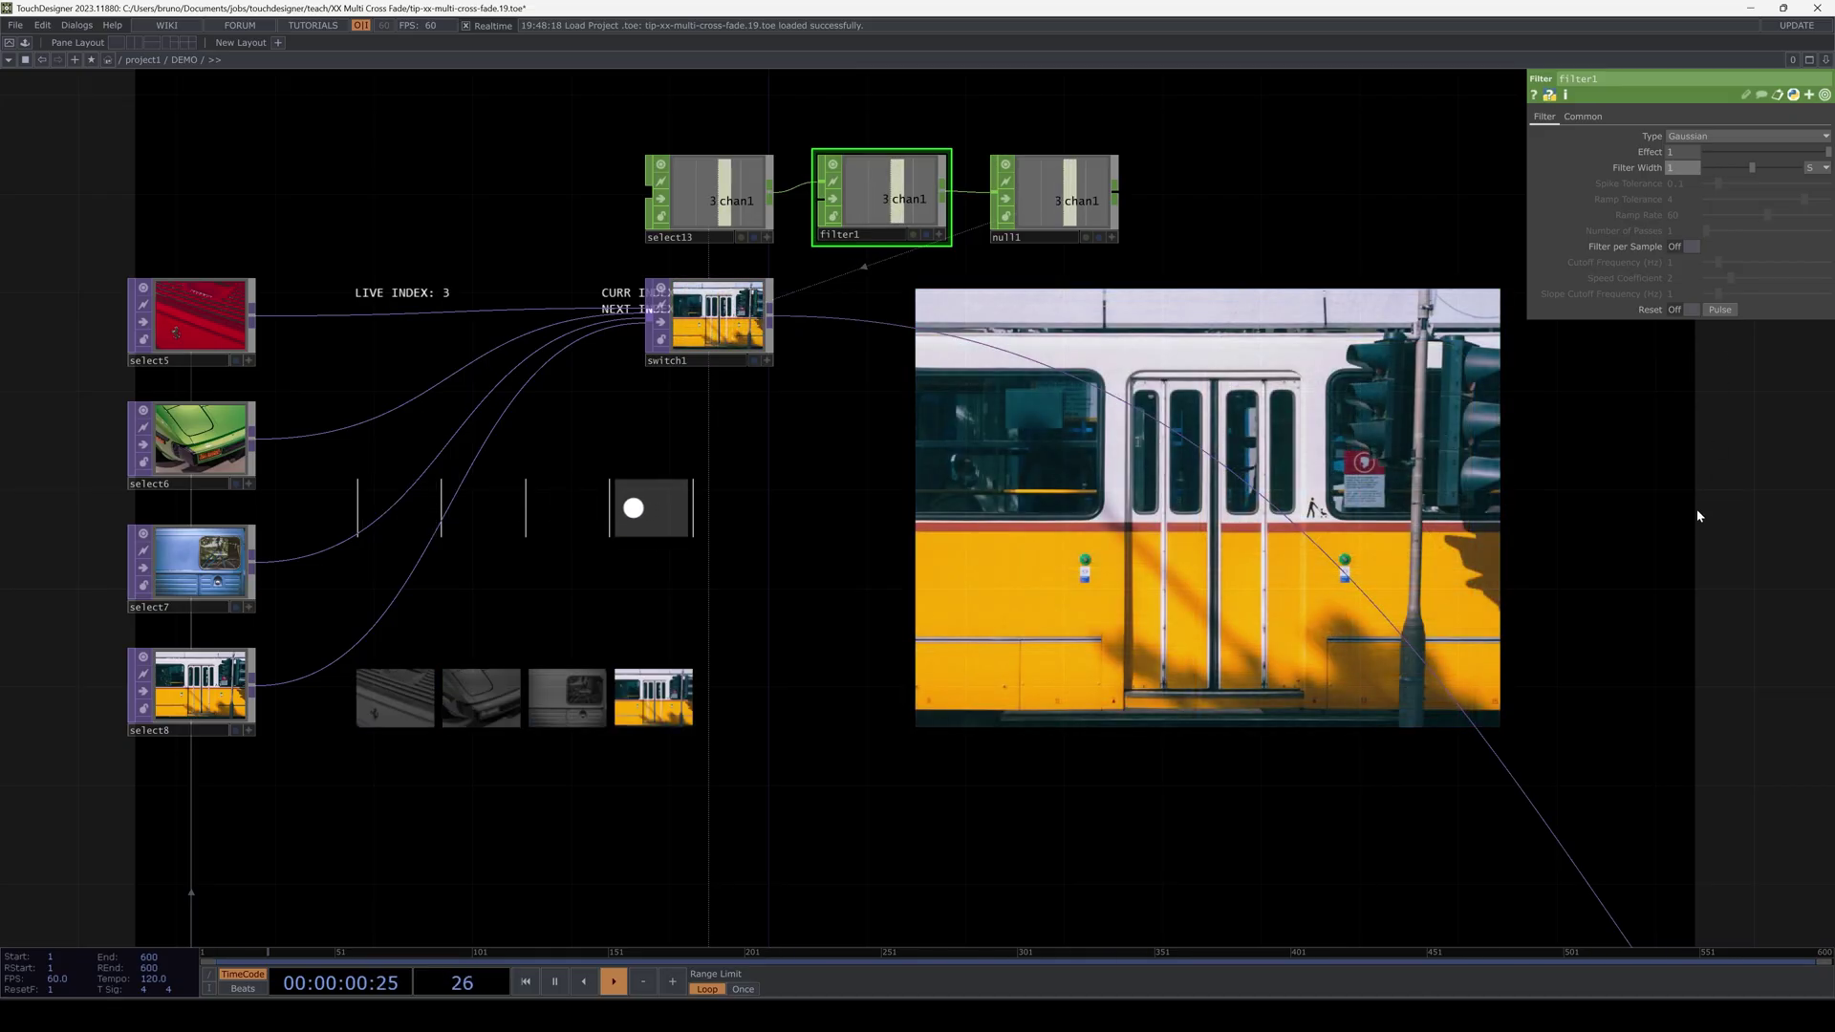
Set DEMO's Demo parameter to 1D Ramp in the parent parameters window.
right_click(1693, 521)
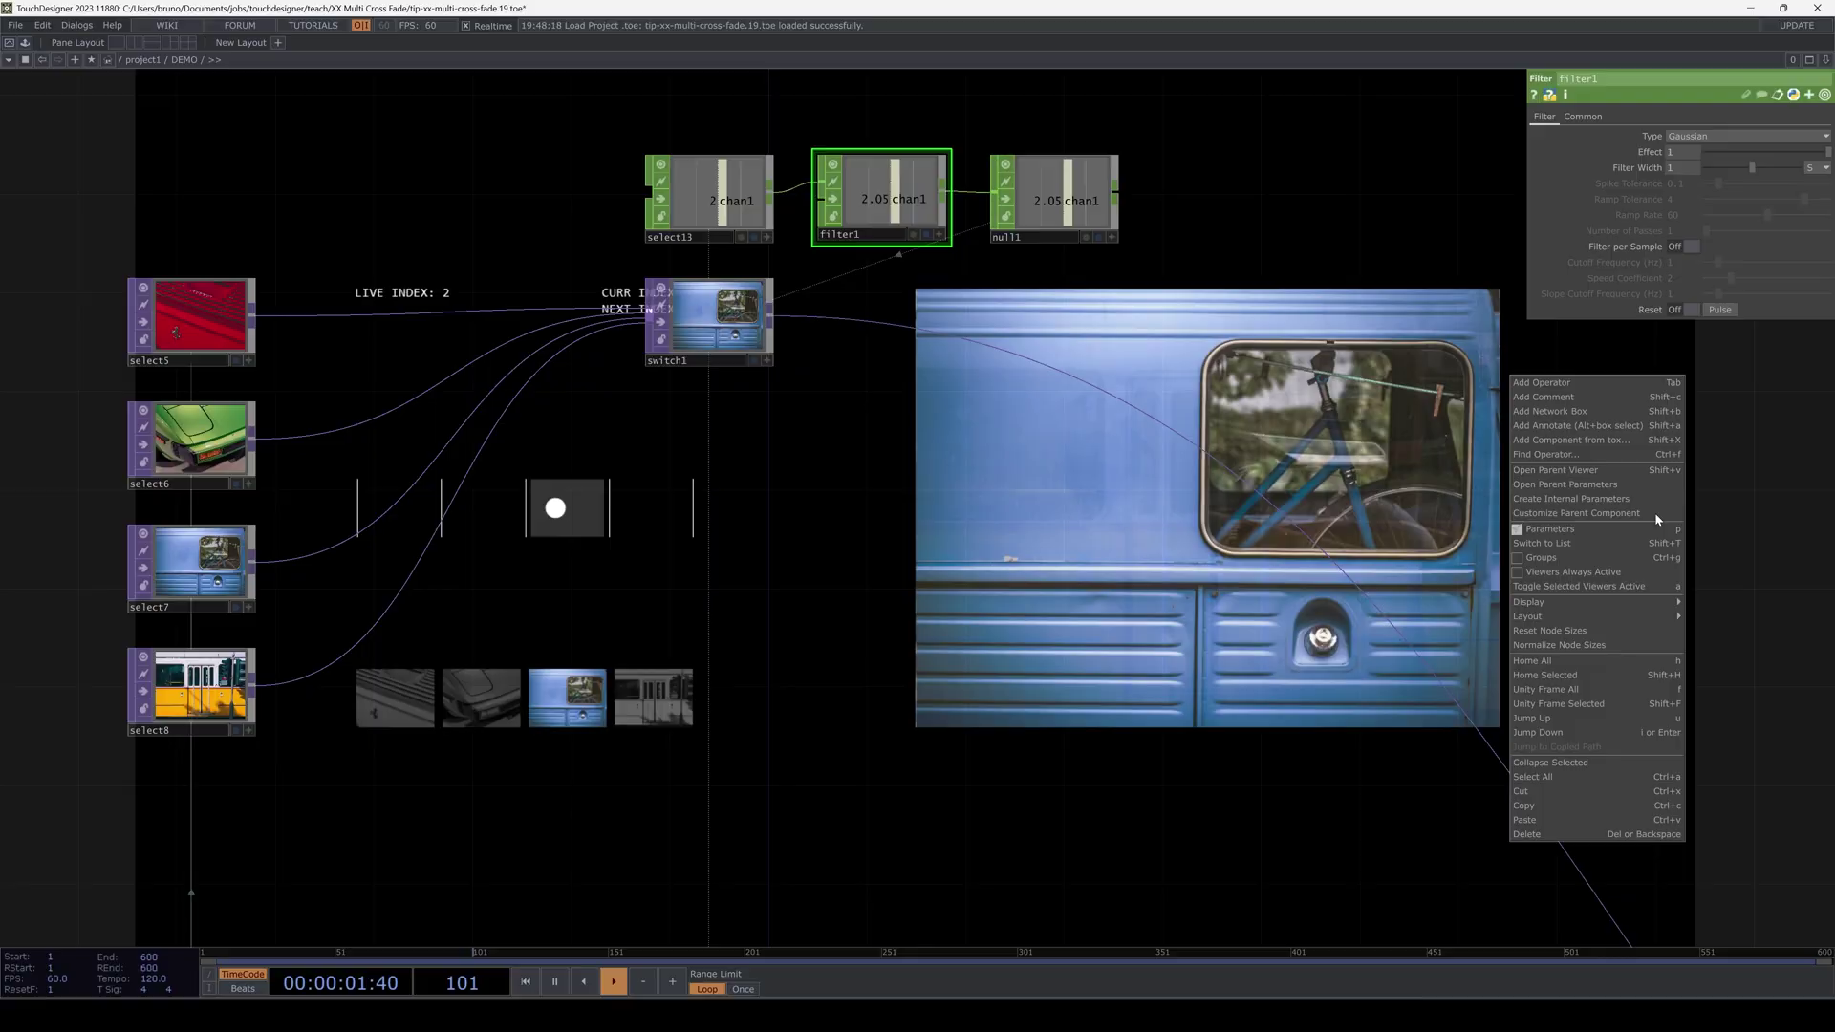
left_click(1625, 489)
left_click_drag(1616, 304, 1657, 379)
left_click(1682, 471)
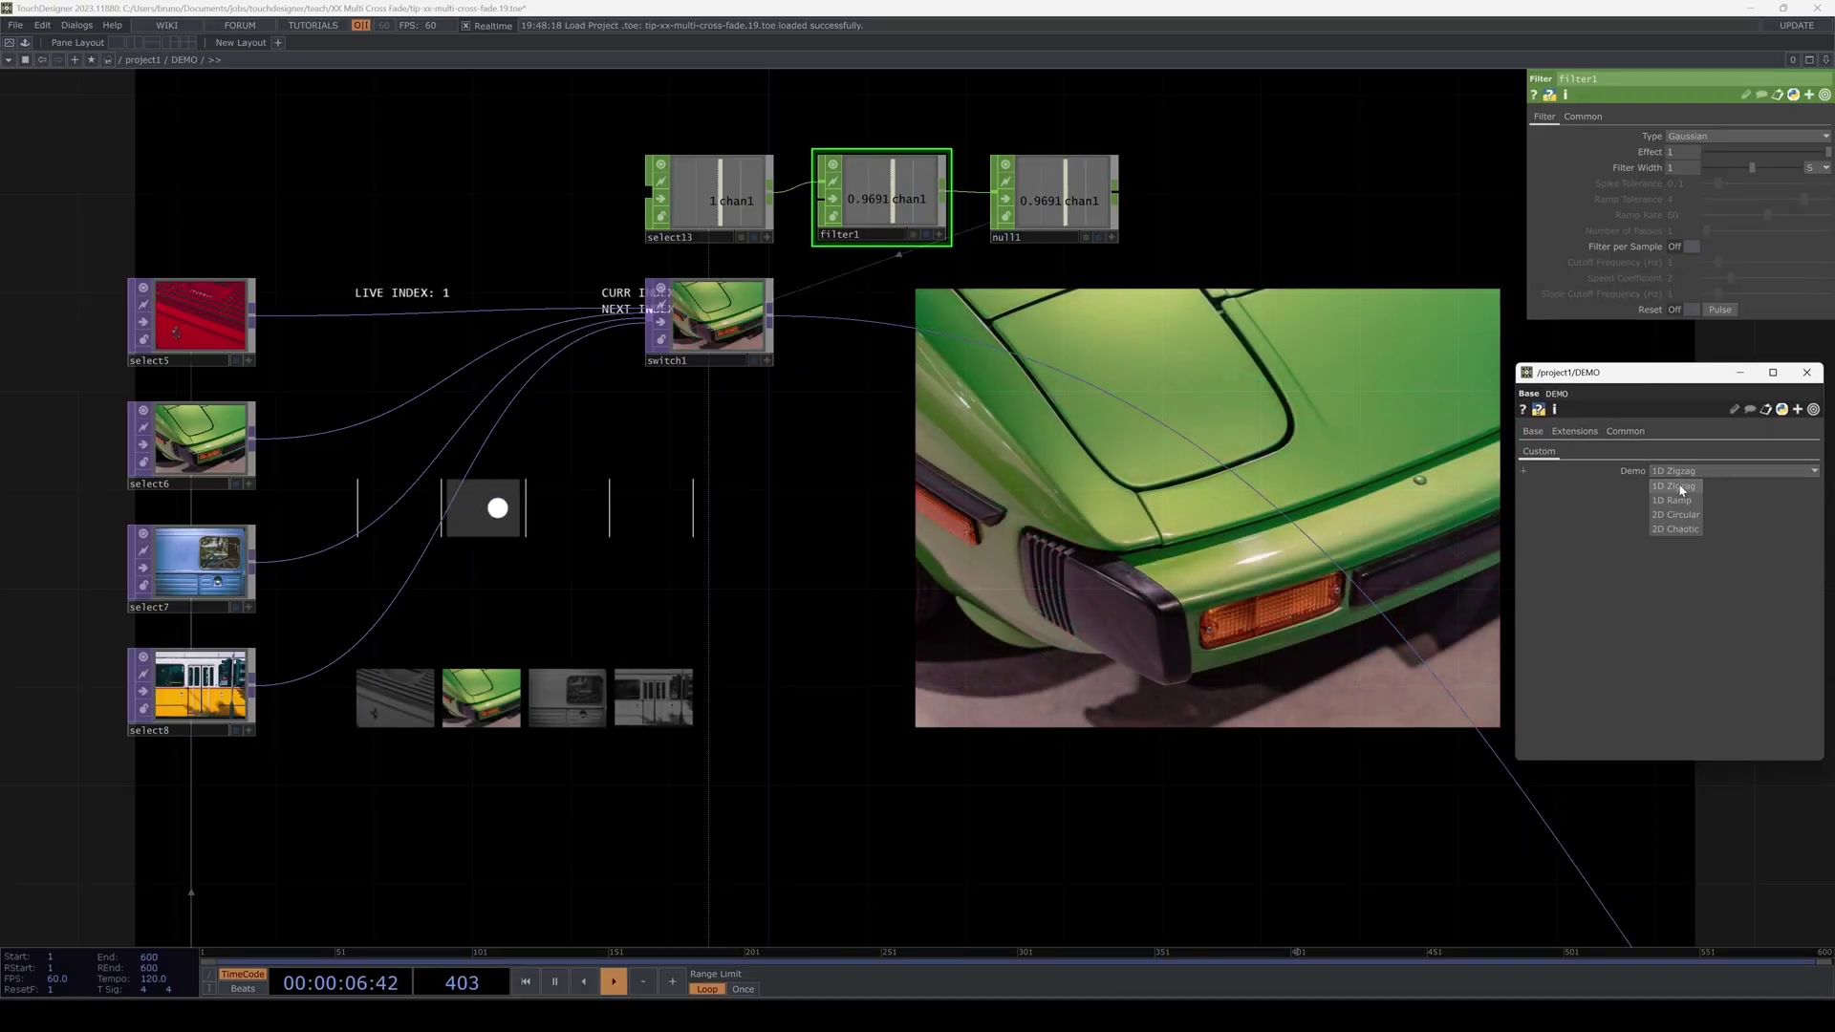
left_click(1675, 492)
left_click(1806, 372)
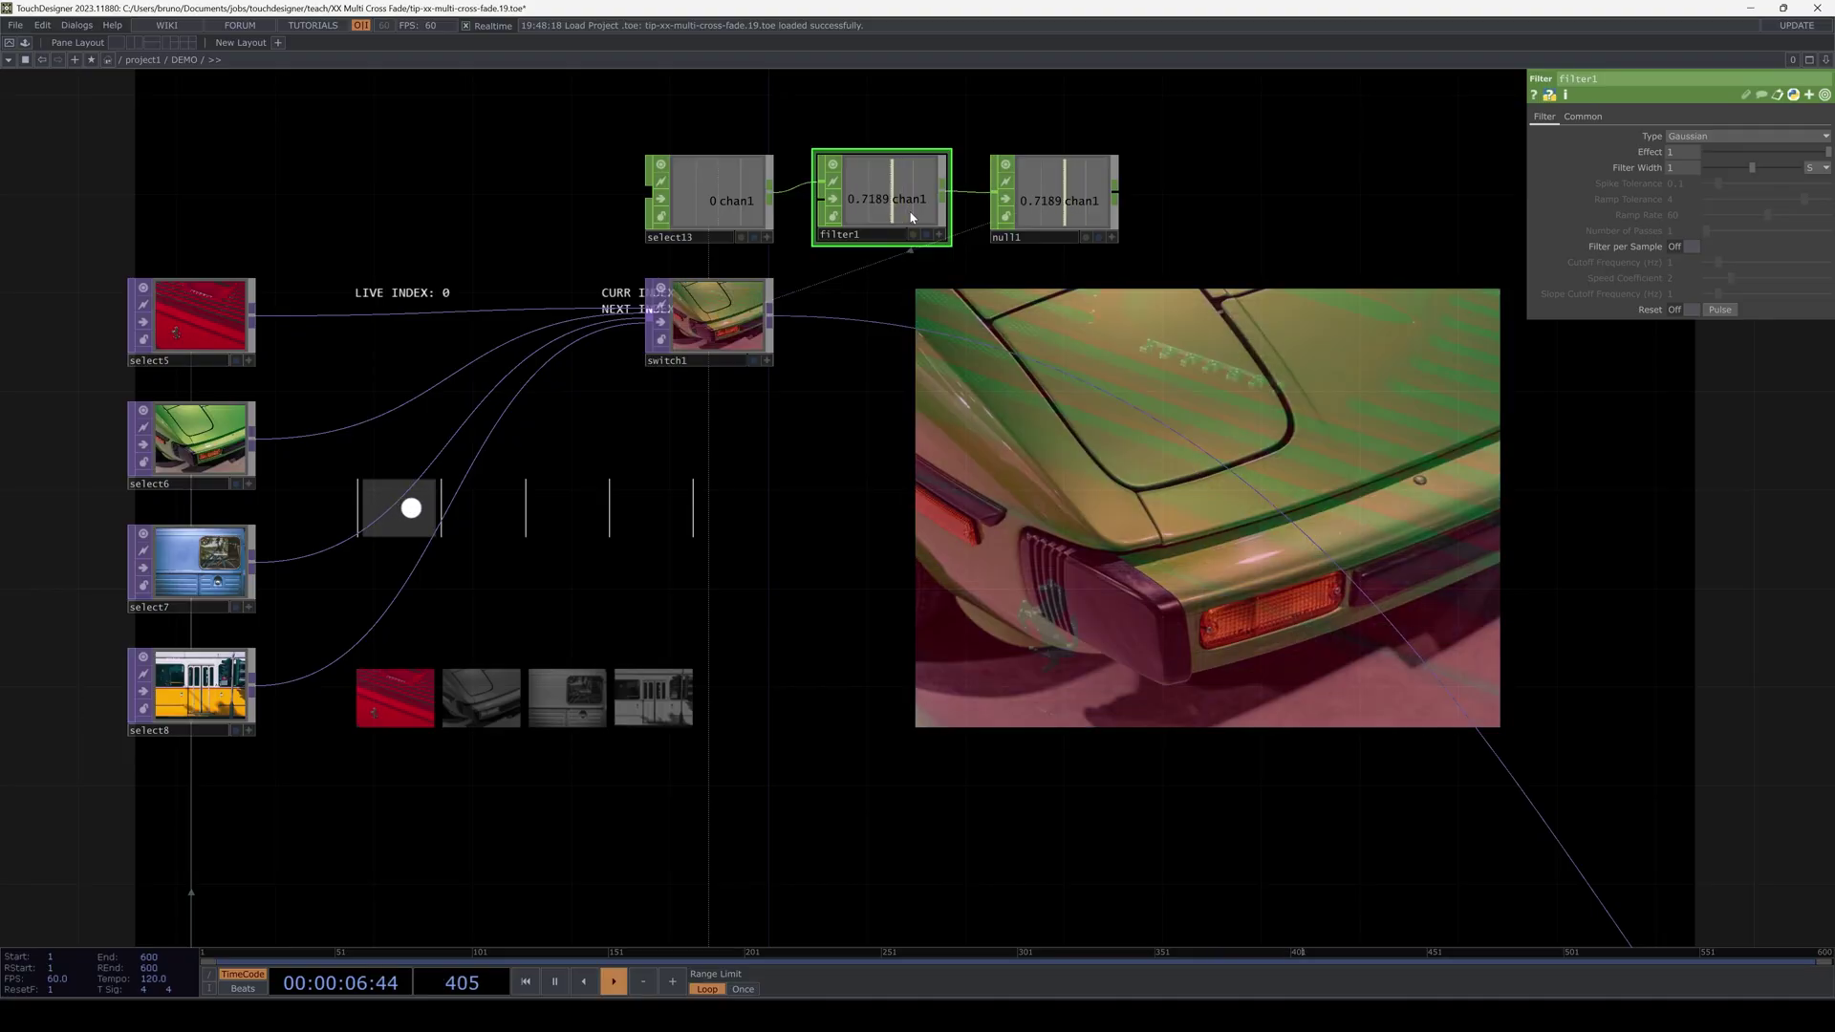
right_click(1615, 473)
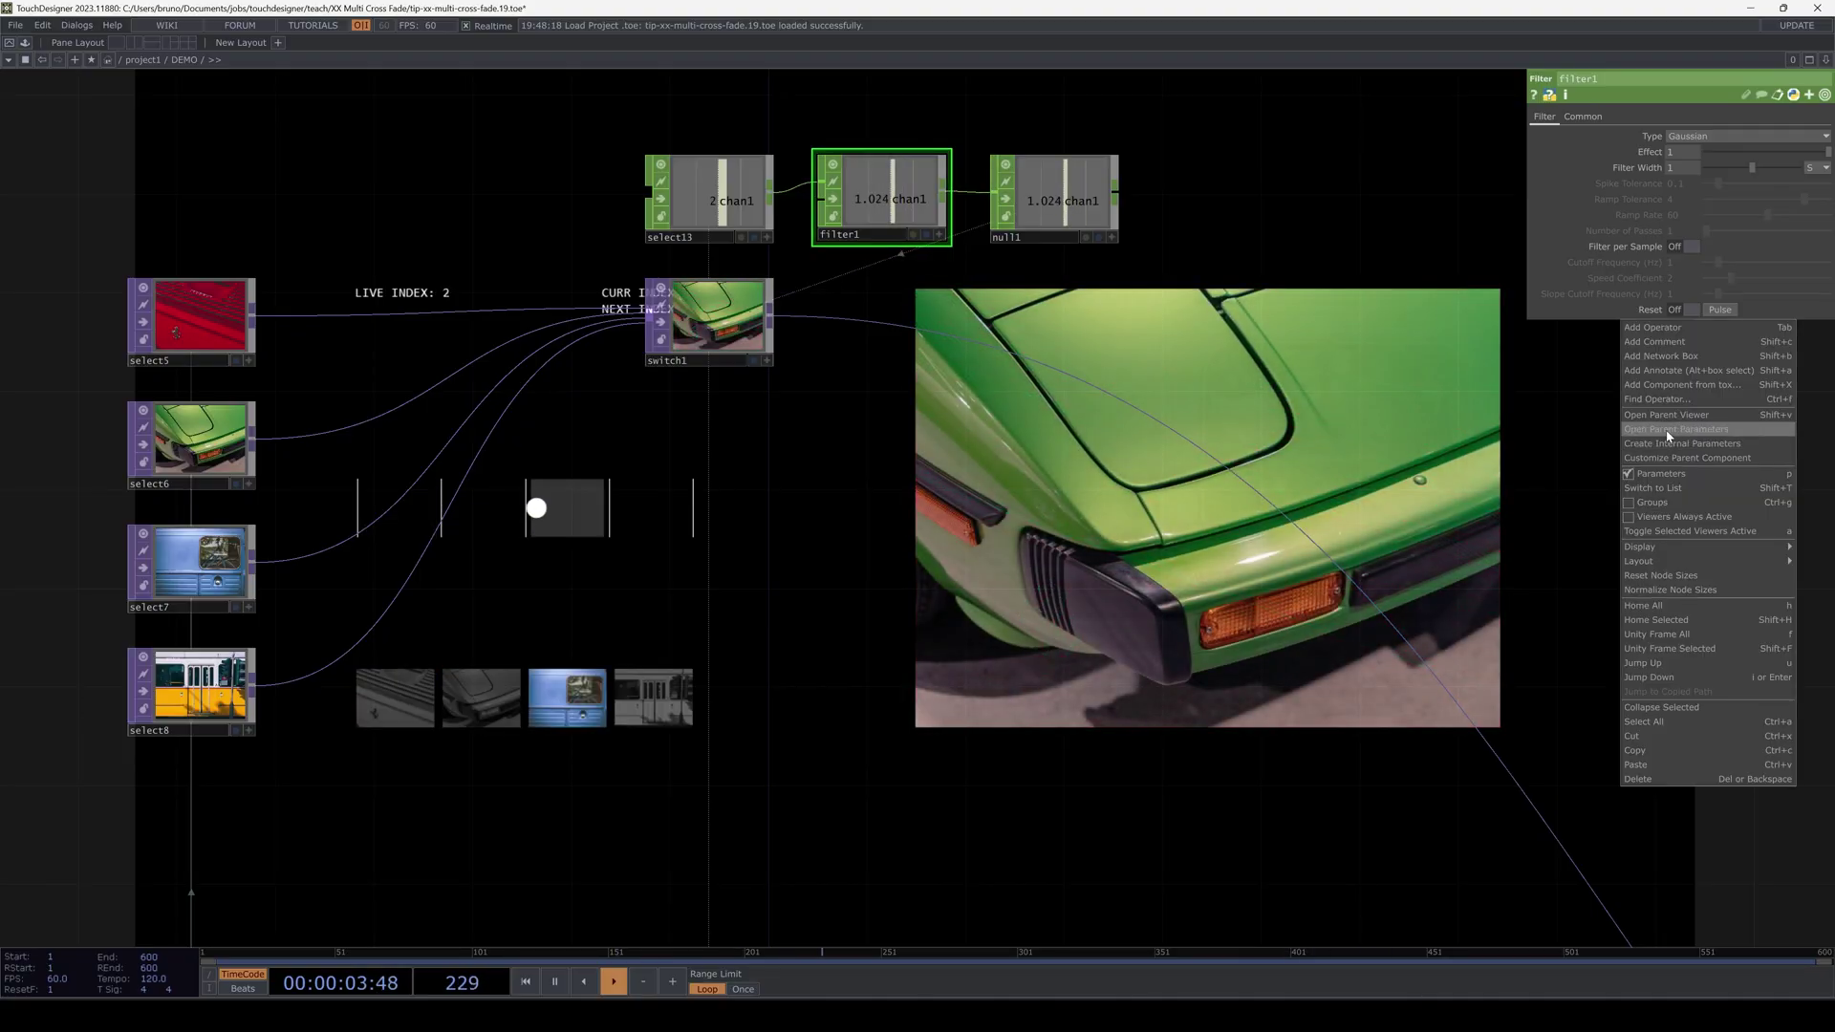
Choose a 2D option from DEMO's Demo menu to get a 2×2 grid.
left_click(1666, 429)
left_click_drag(1669, 258, 1672, 421)
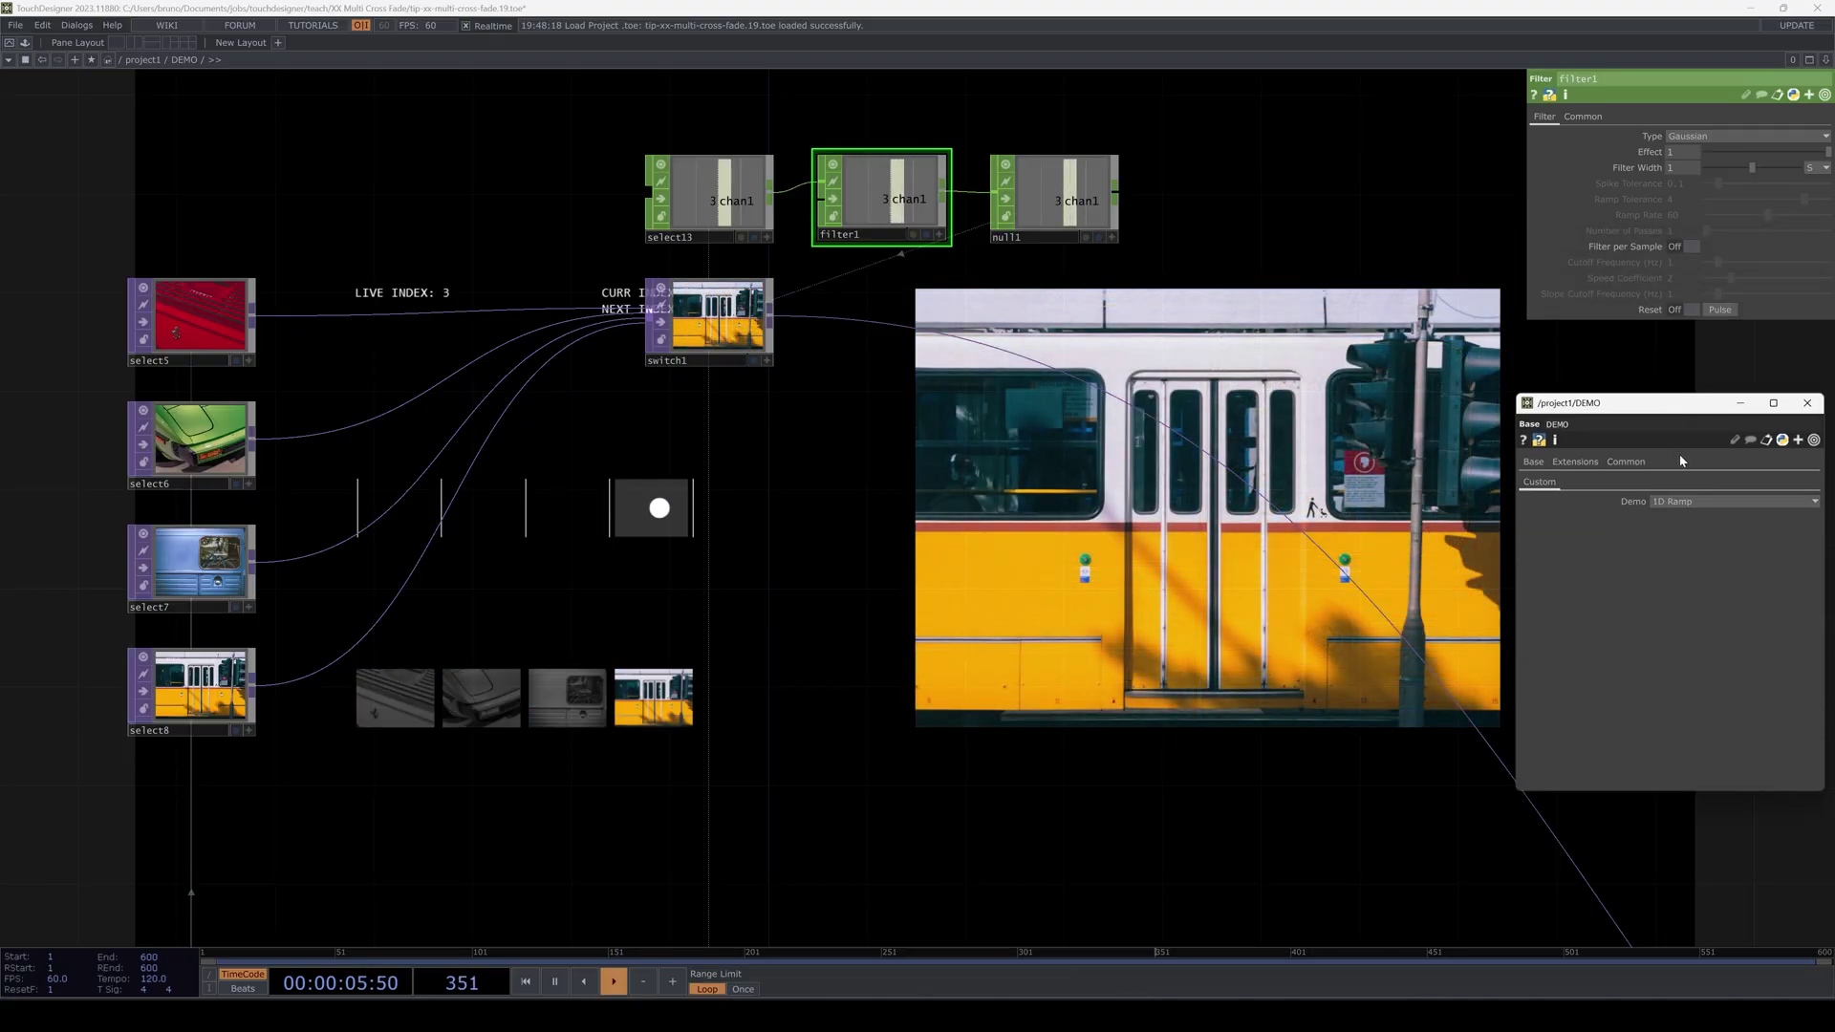
left_click(1684, 502)
left_click(1676, 544)
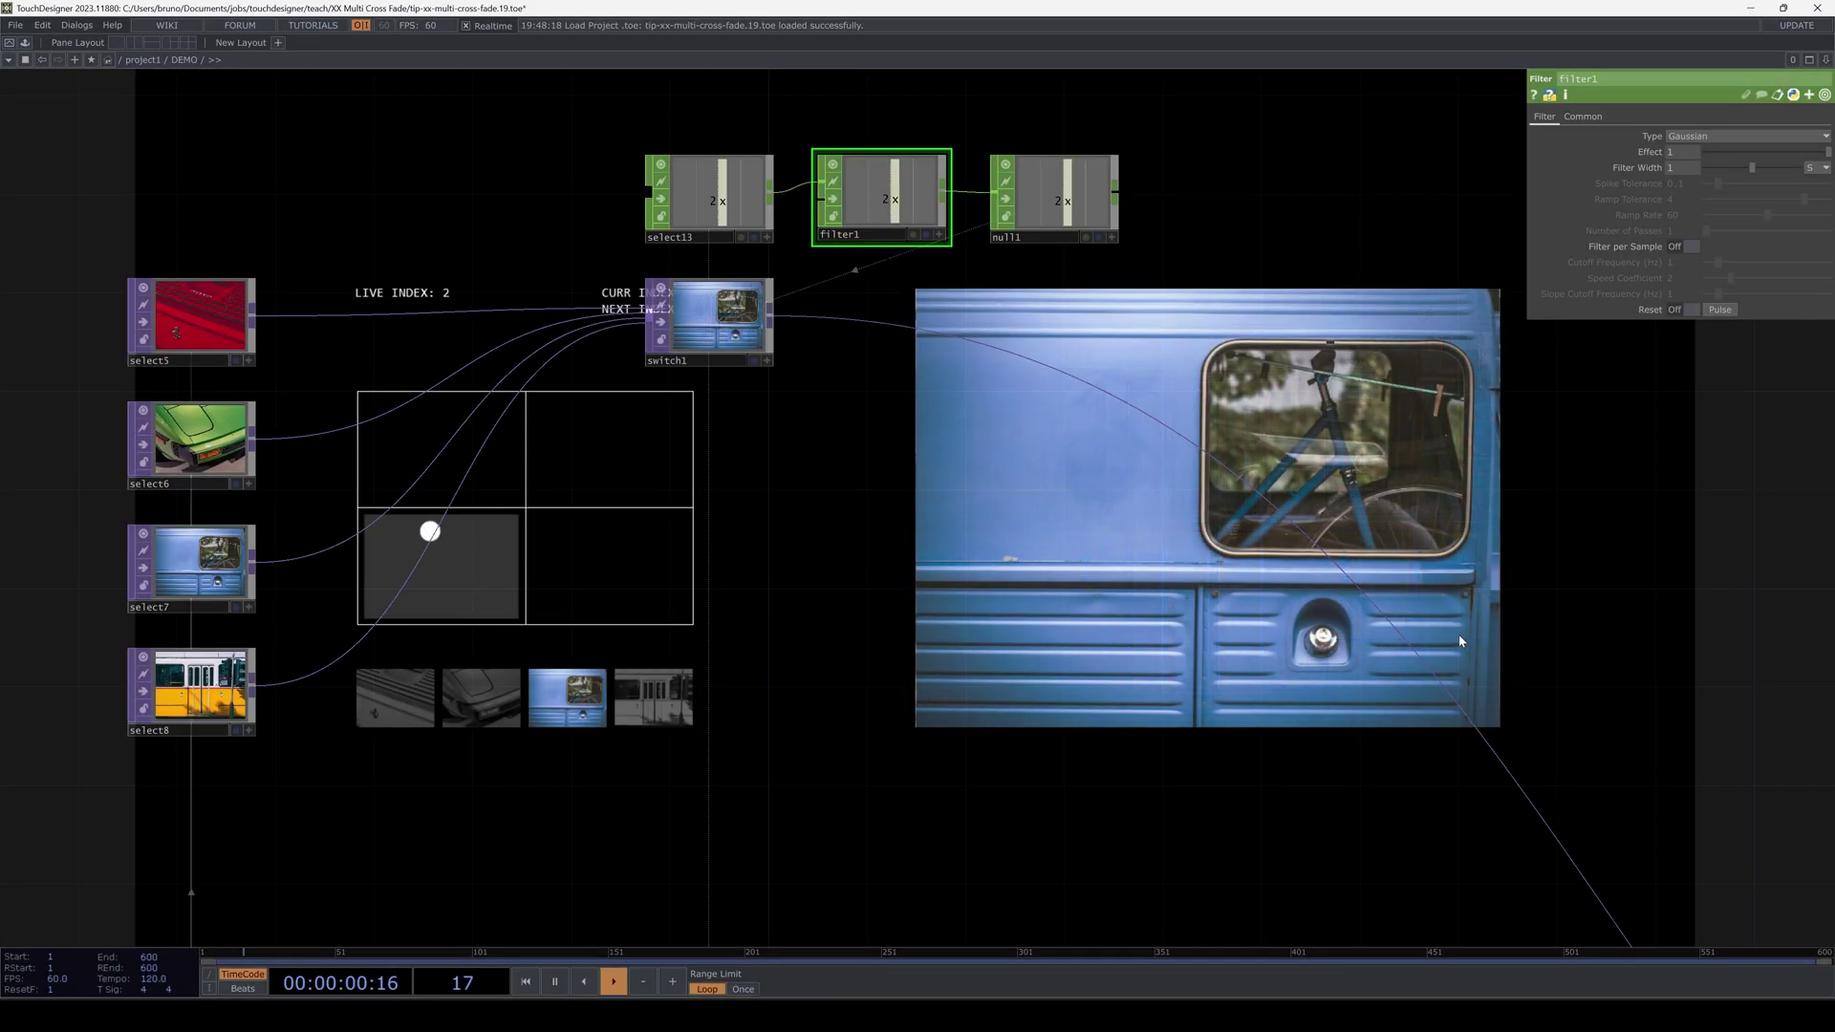
Choose 2D Chaotic in DEMO's parent parameters, then view the DEMO panel alone with P.
right_click(1568, 422)
left_click(1619, 536)
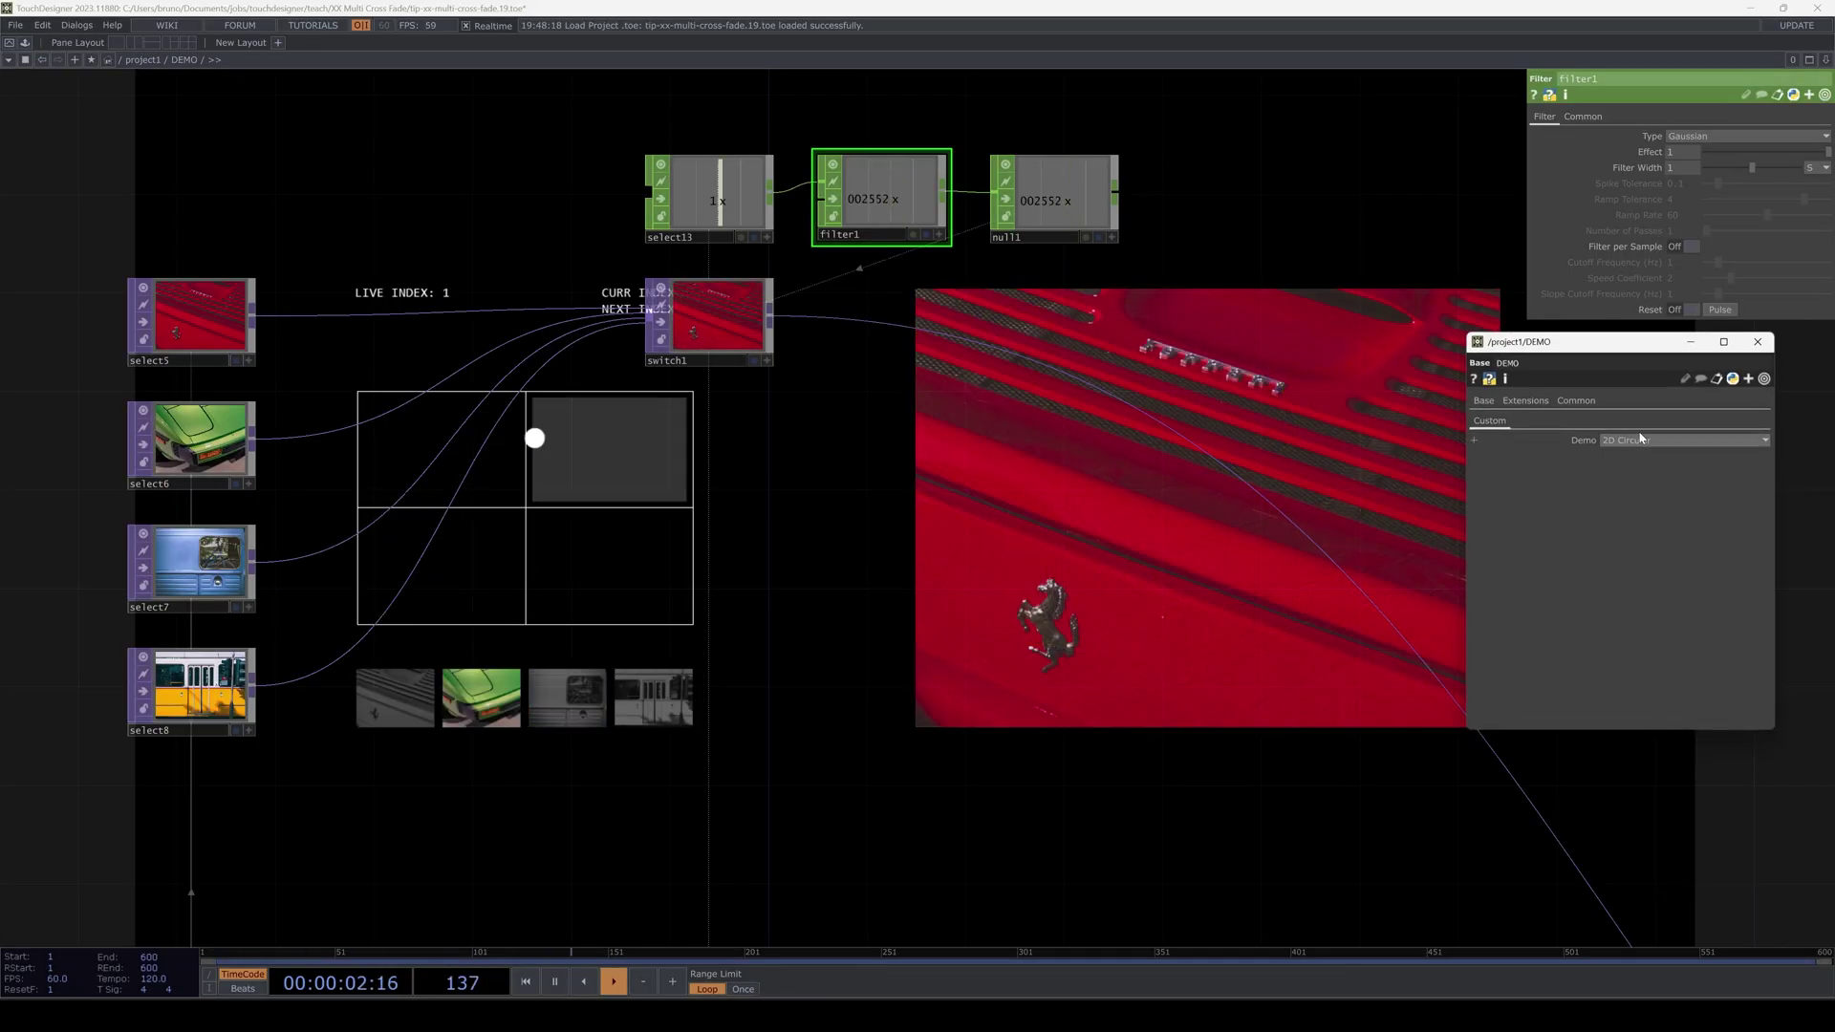
left_click(1645, 442)
left_click(1626, 498)
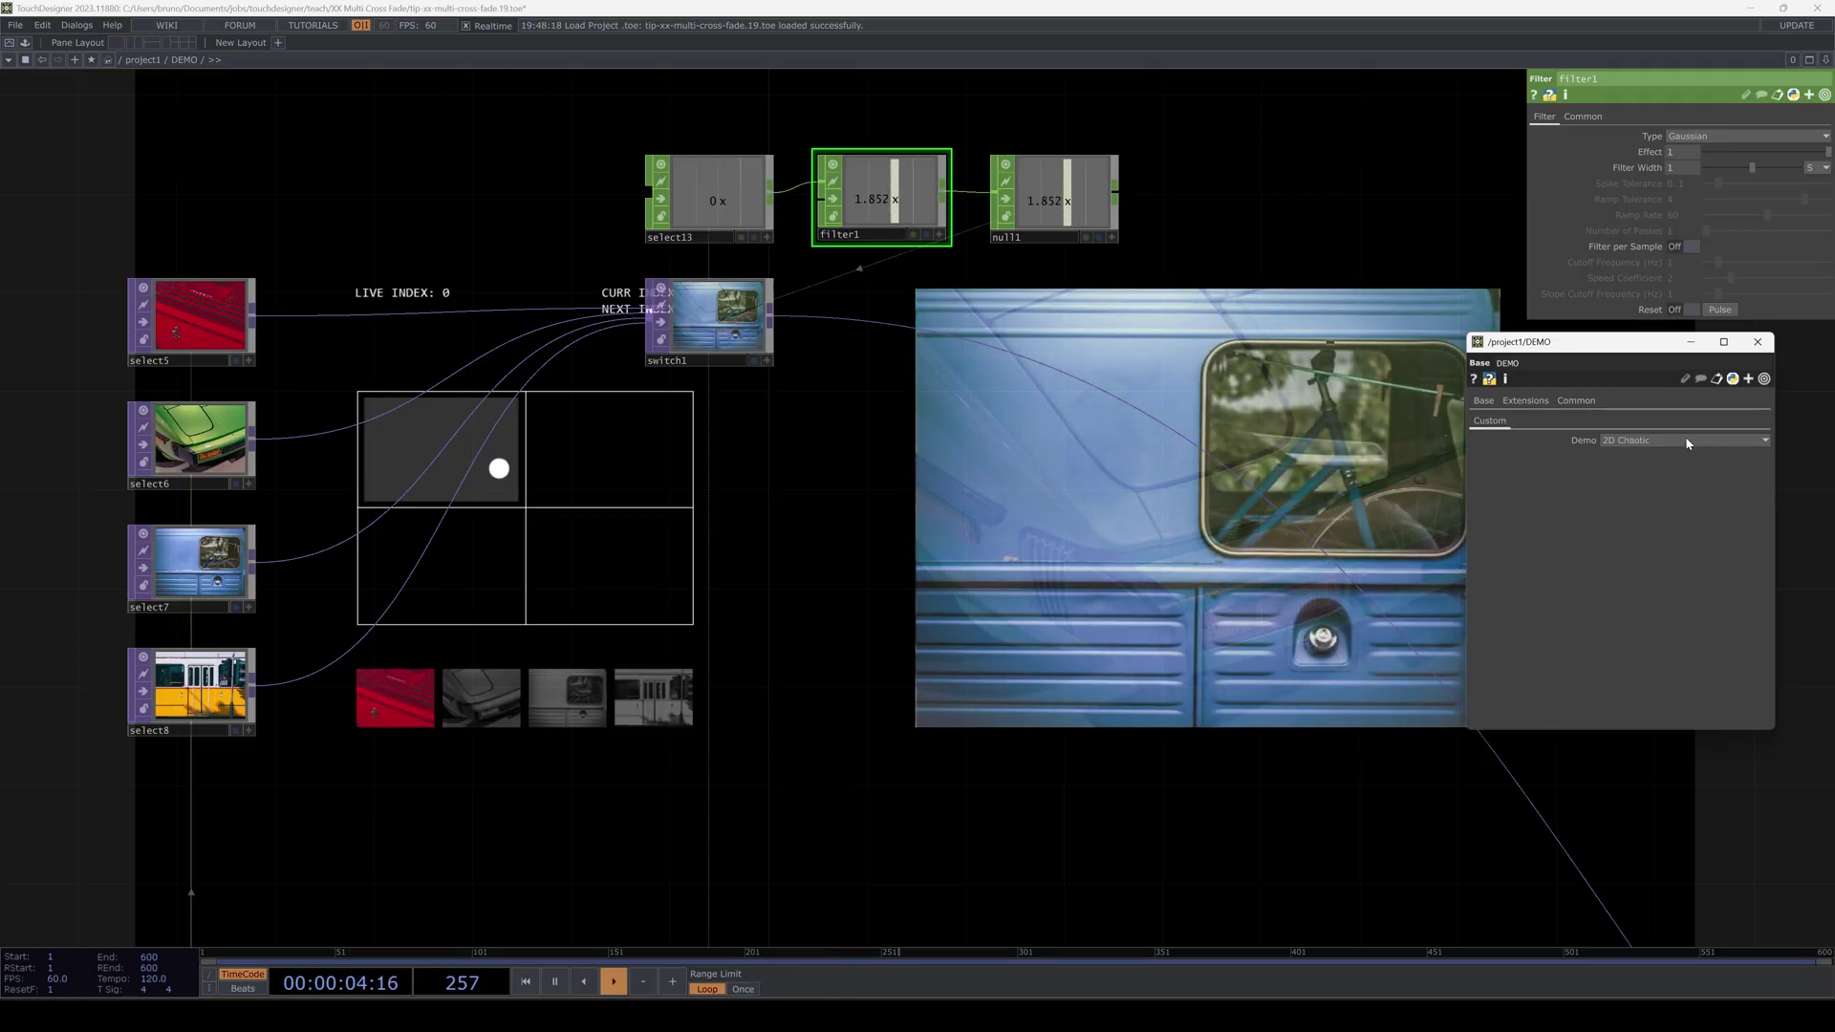
left_click(1758, 342)
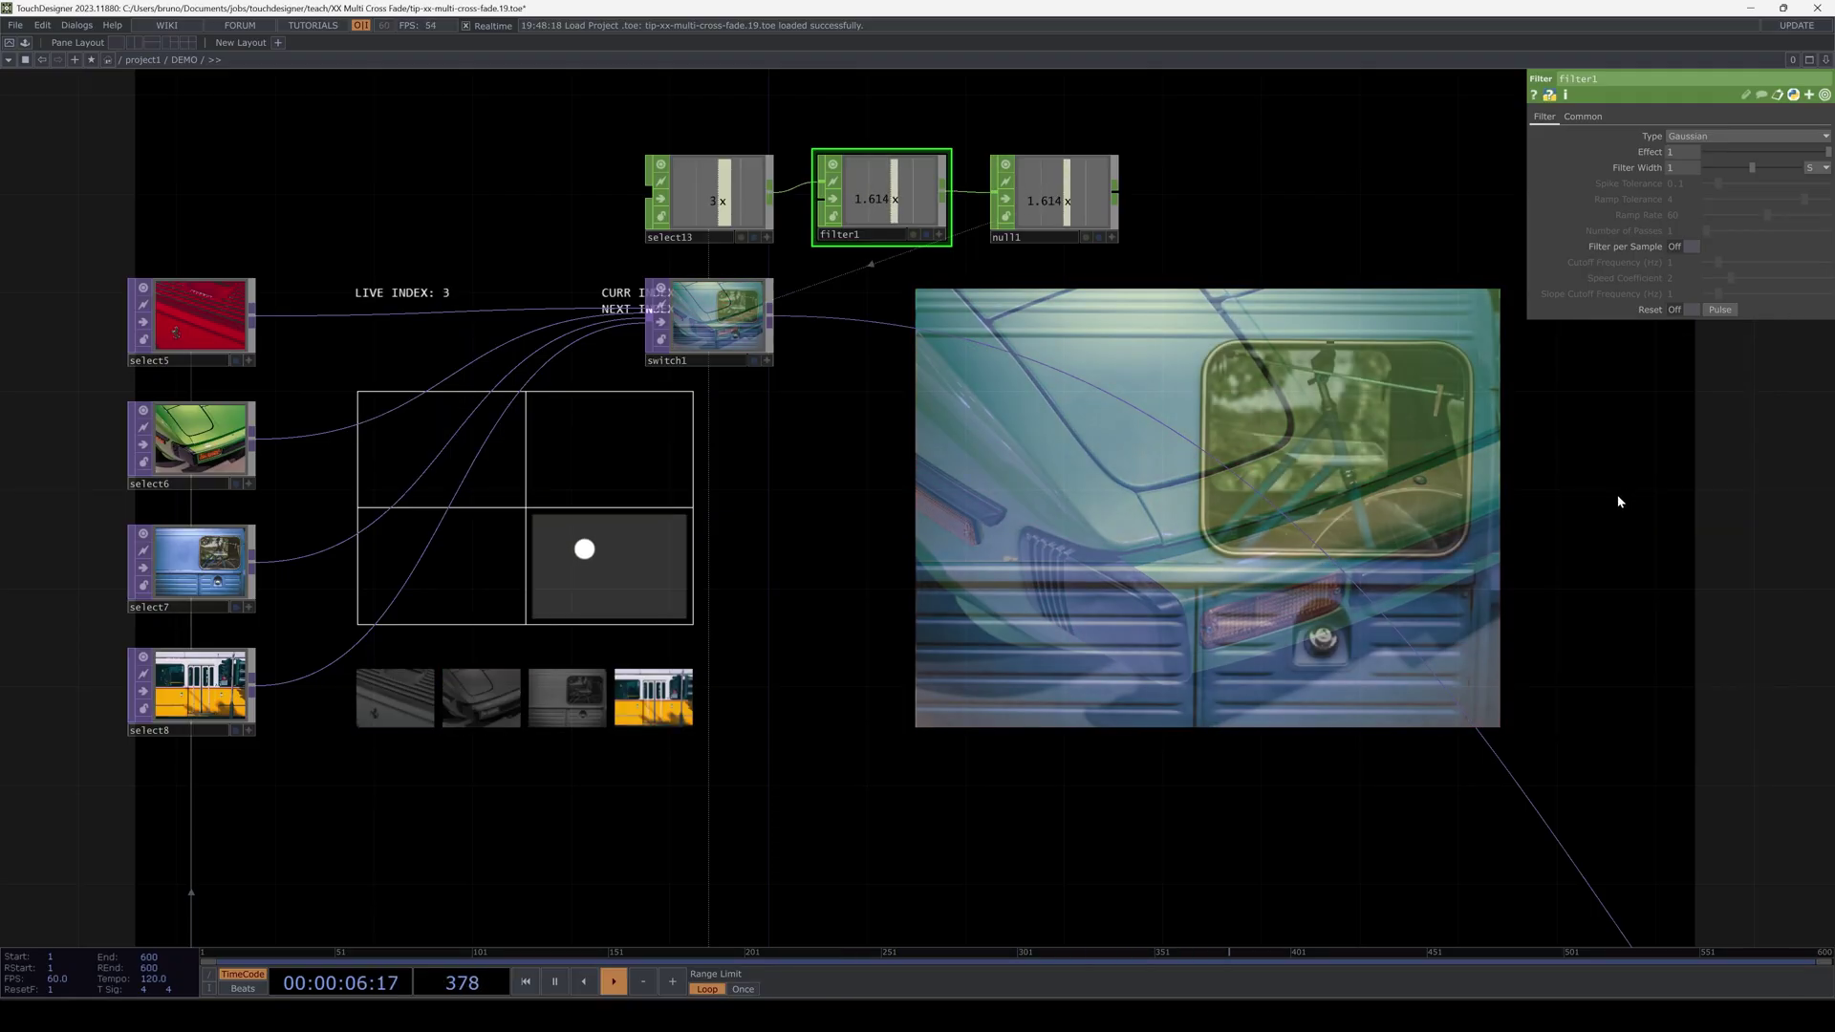
key("p")
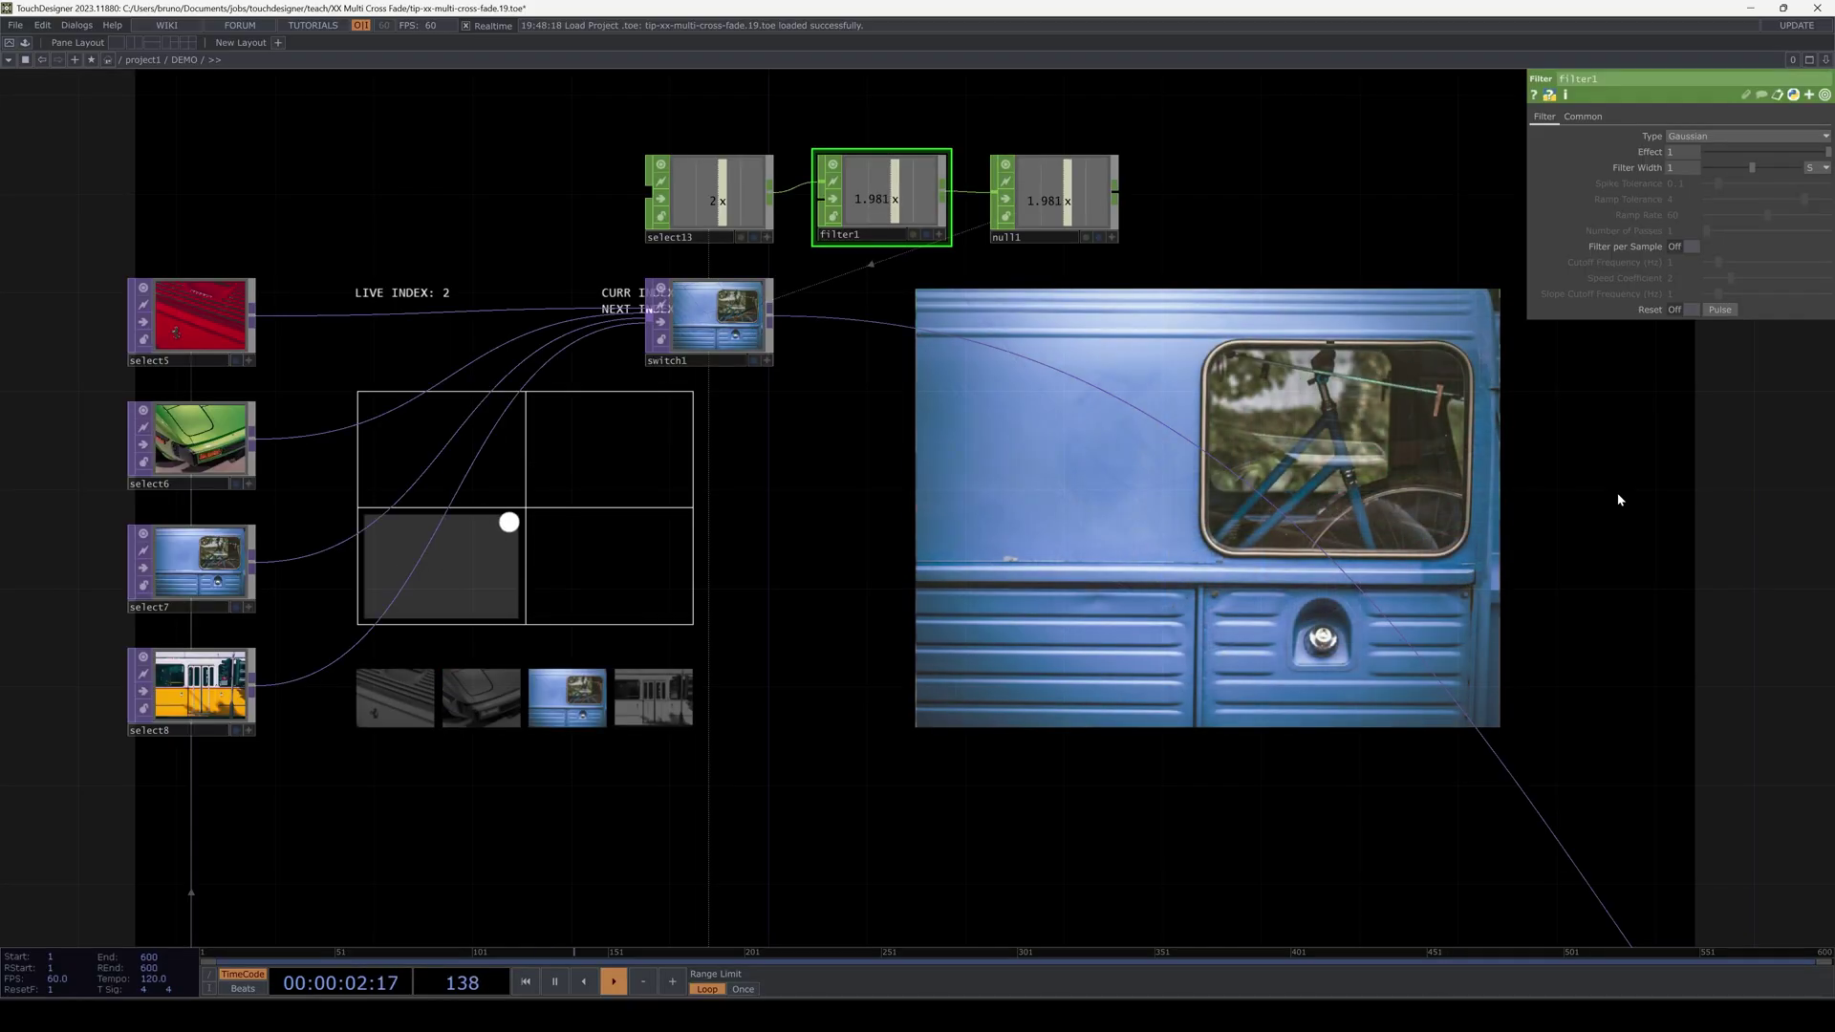
Switch DEMO's Demo parameter back to 1D Zigzag and close the parameter window.
right_click(1615, 497)
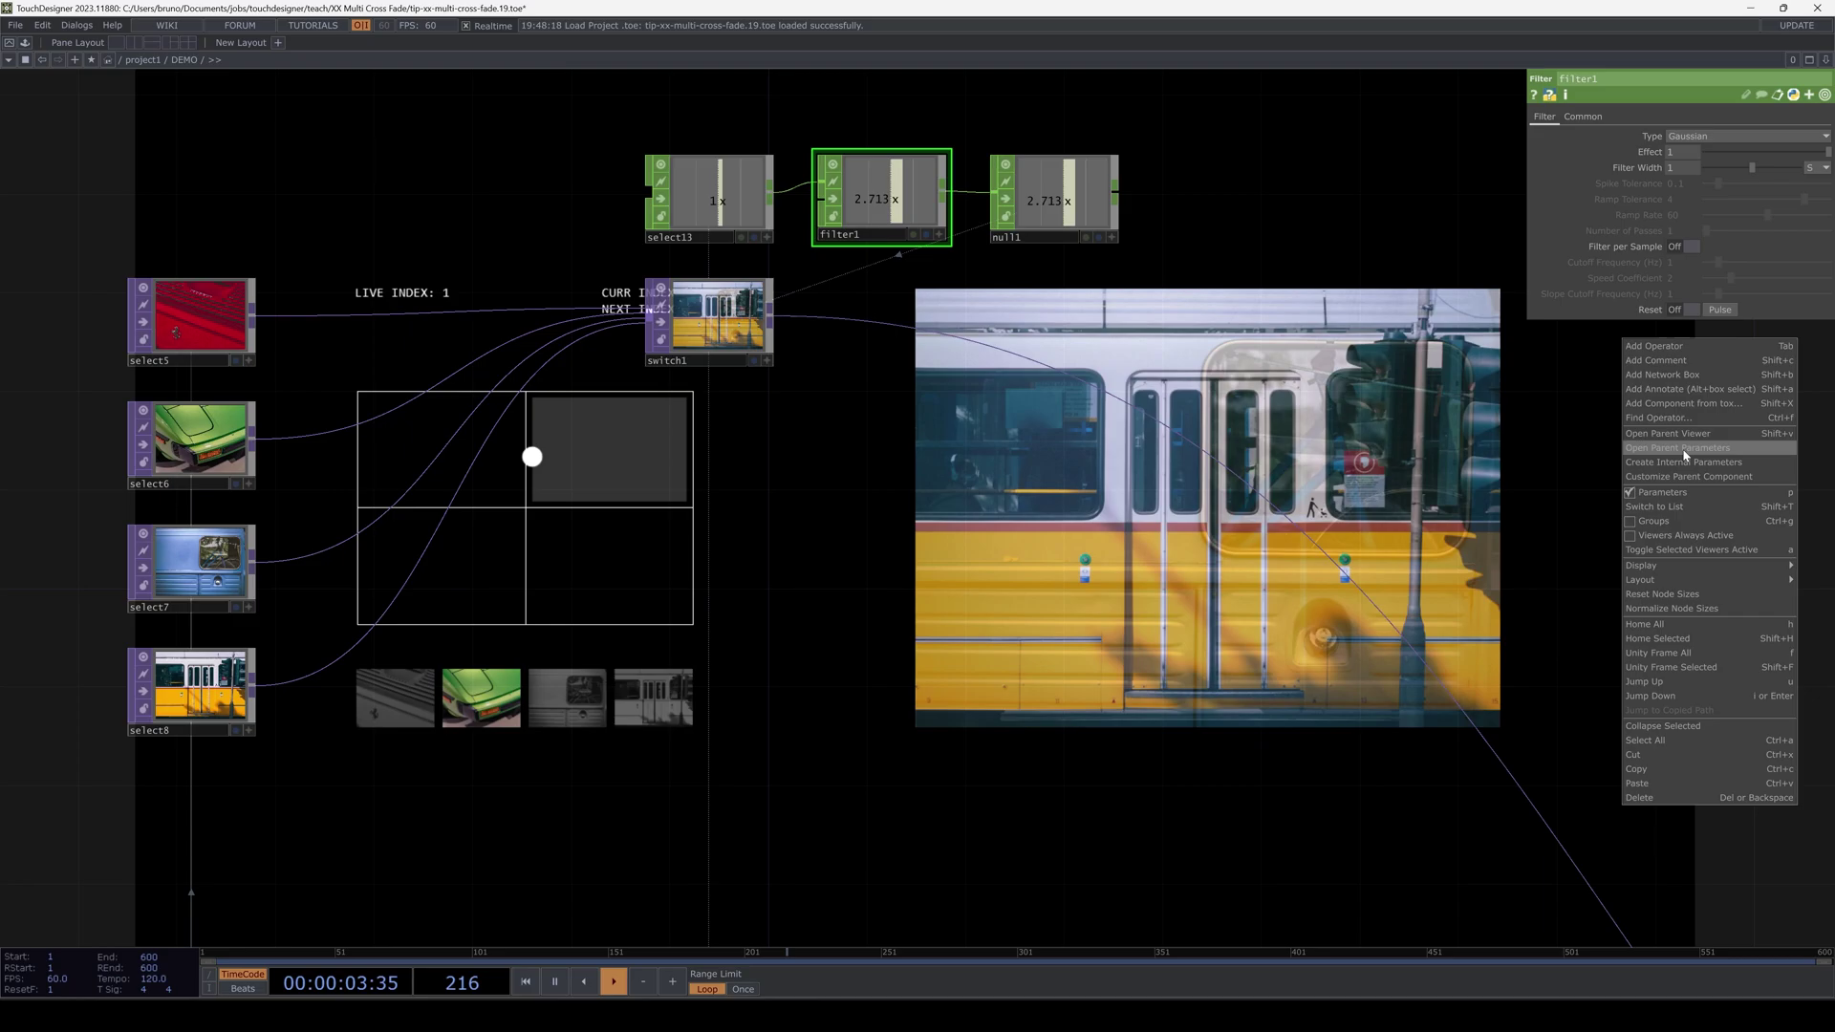
left_click(1684, 453)
left_click(1706, 358)
left_click(1697, 376)
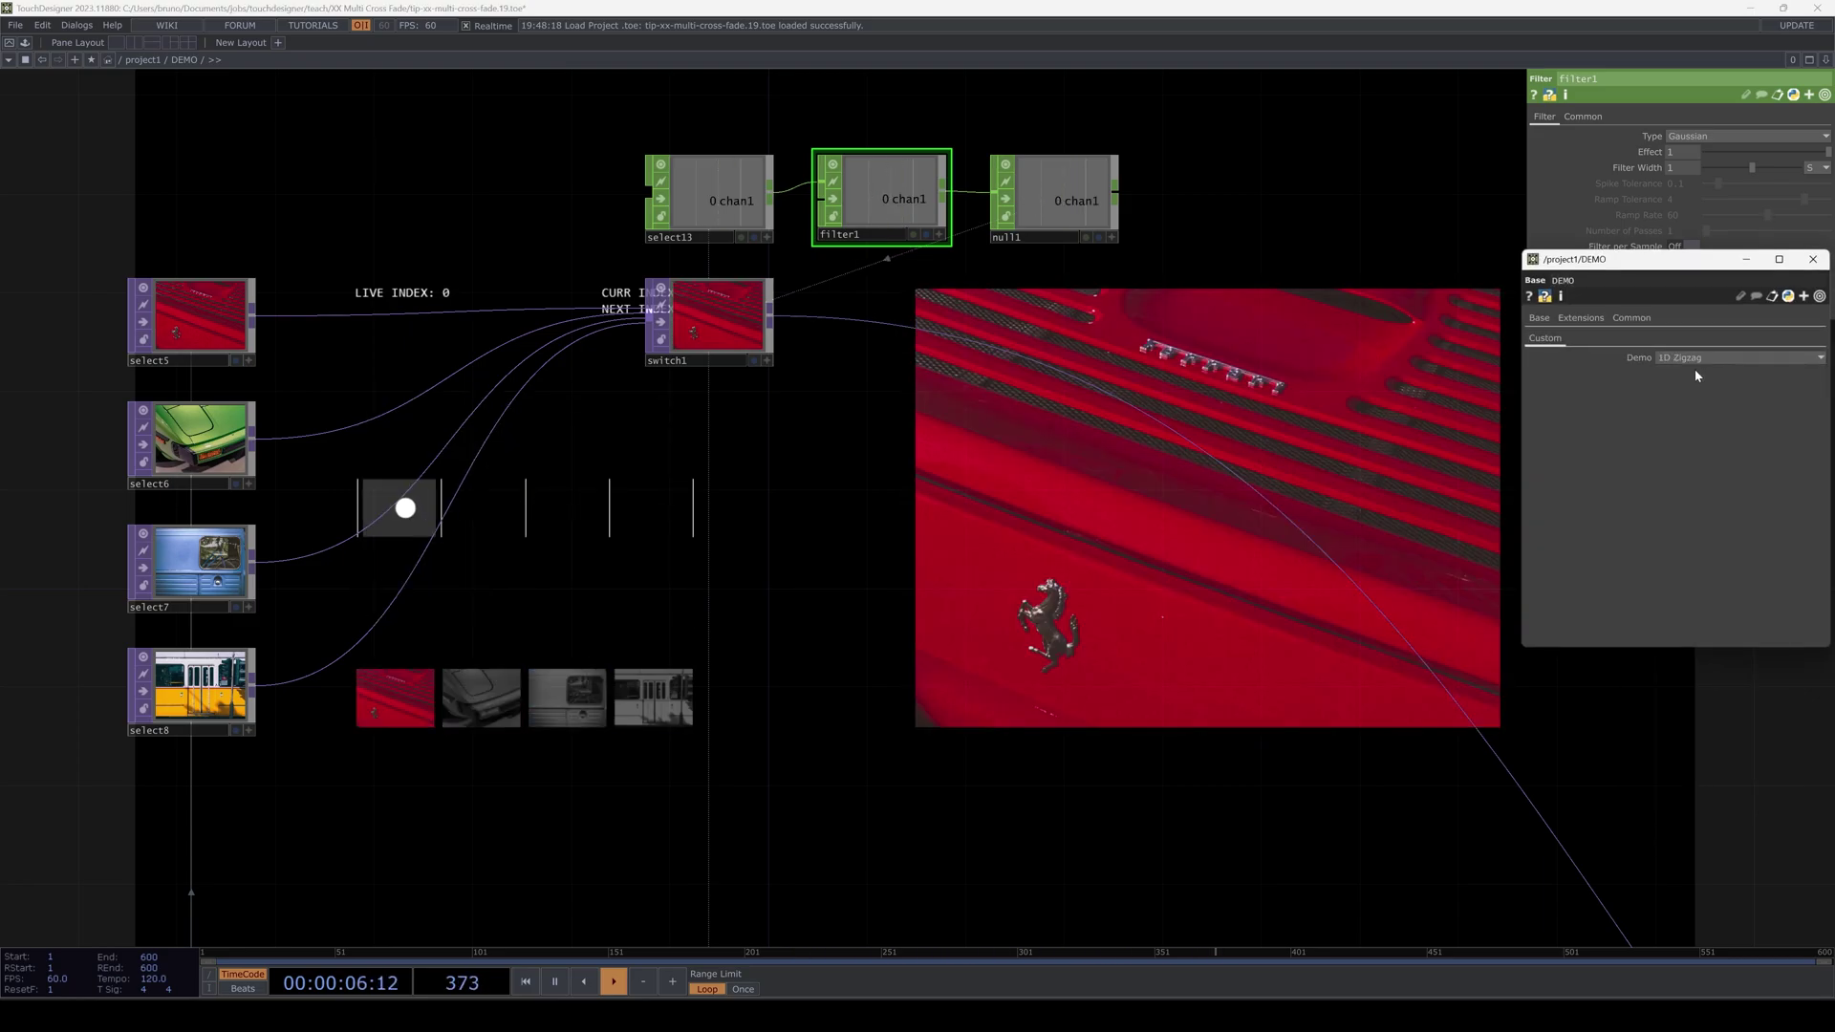
left_click(1813, 259)
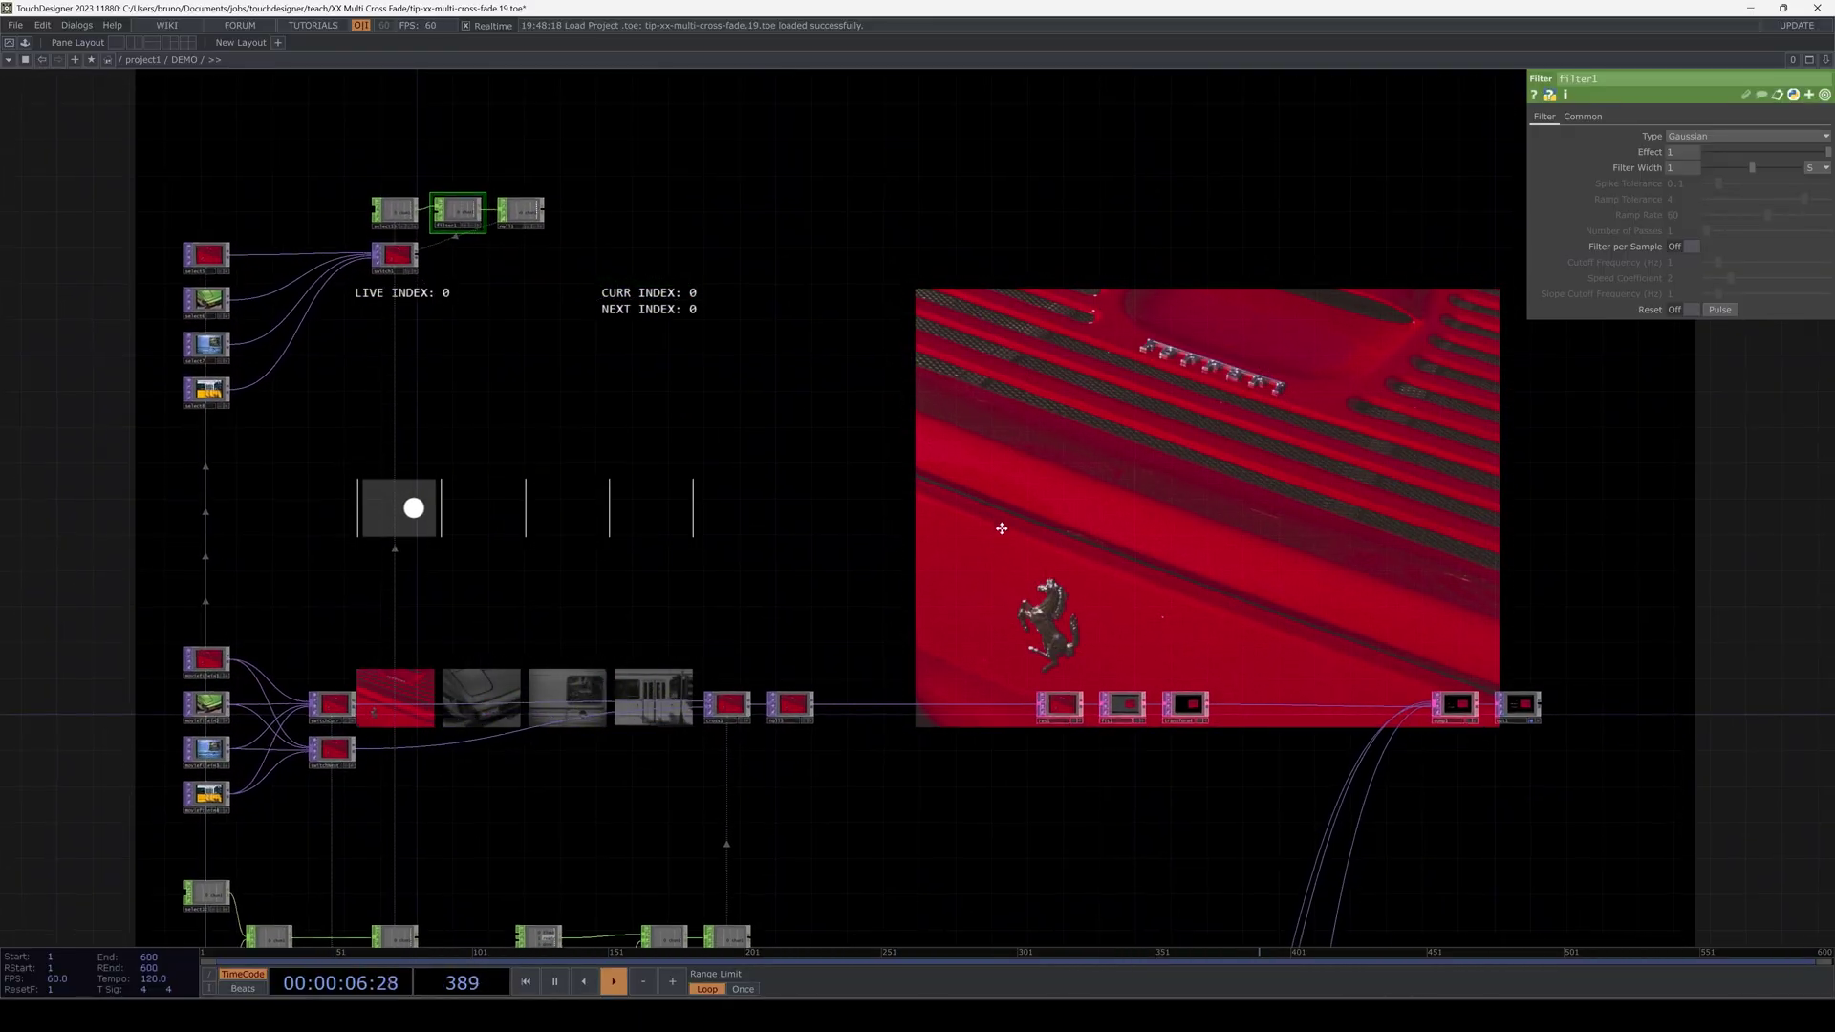
Switch the demo to 1D Ramp and move the settings window aside.
left_click(1668, 492)
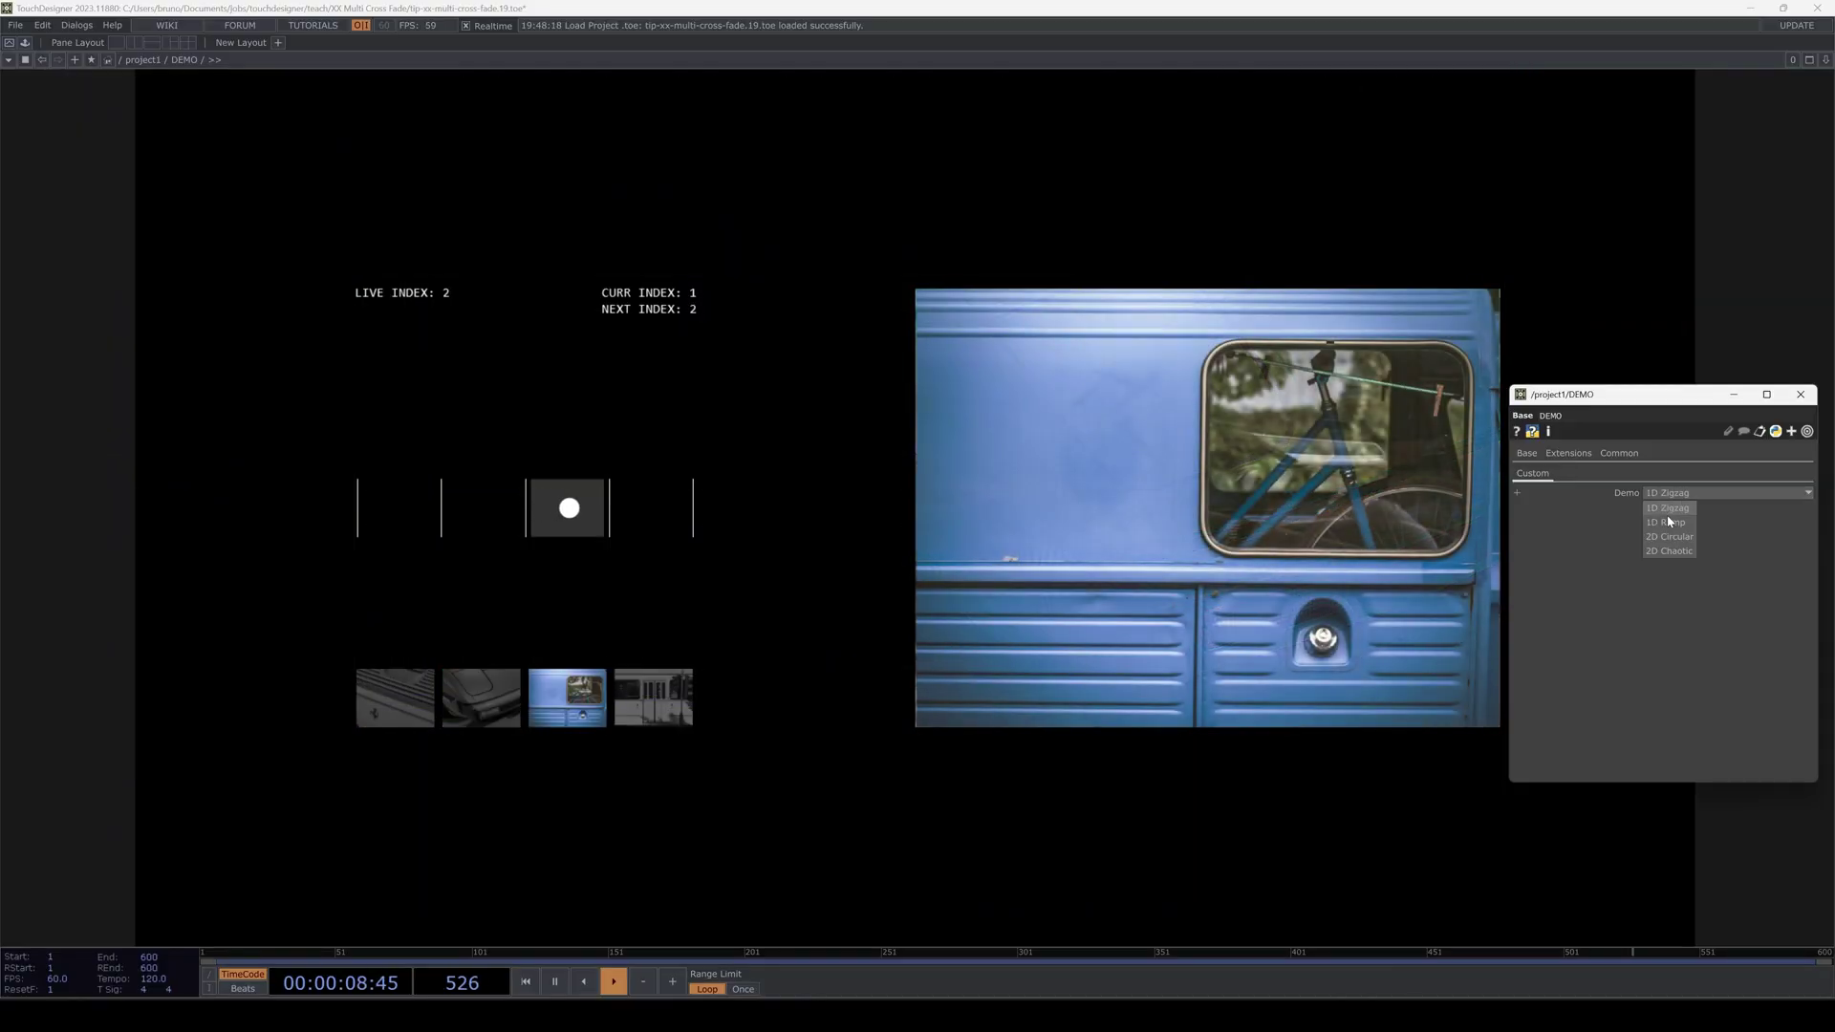
left_click(1669, 523)
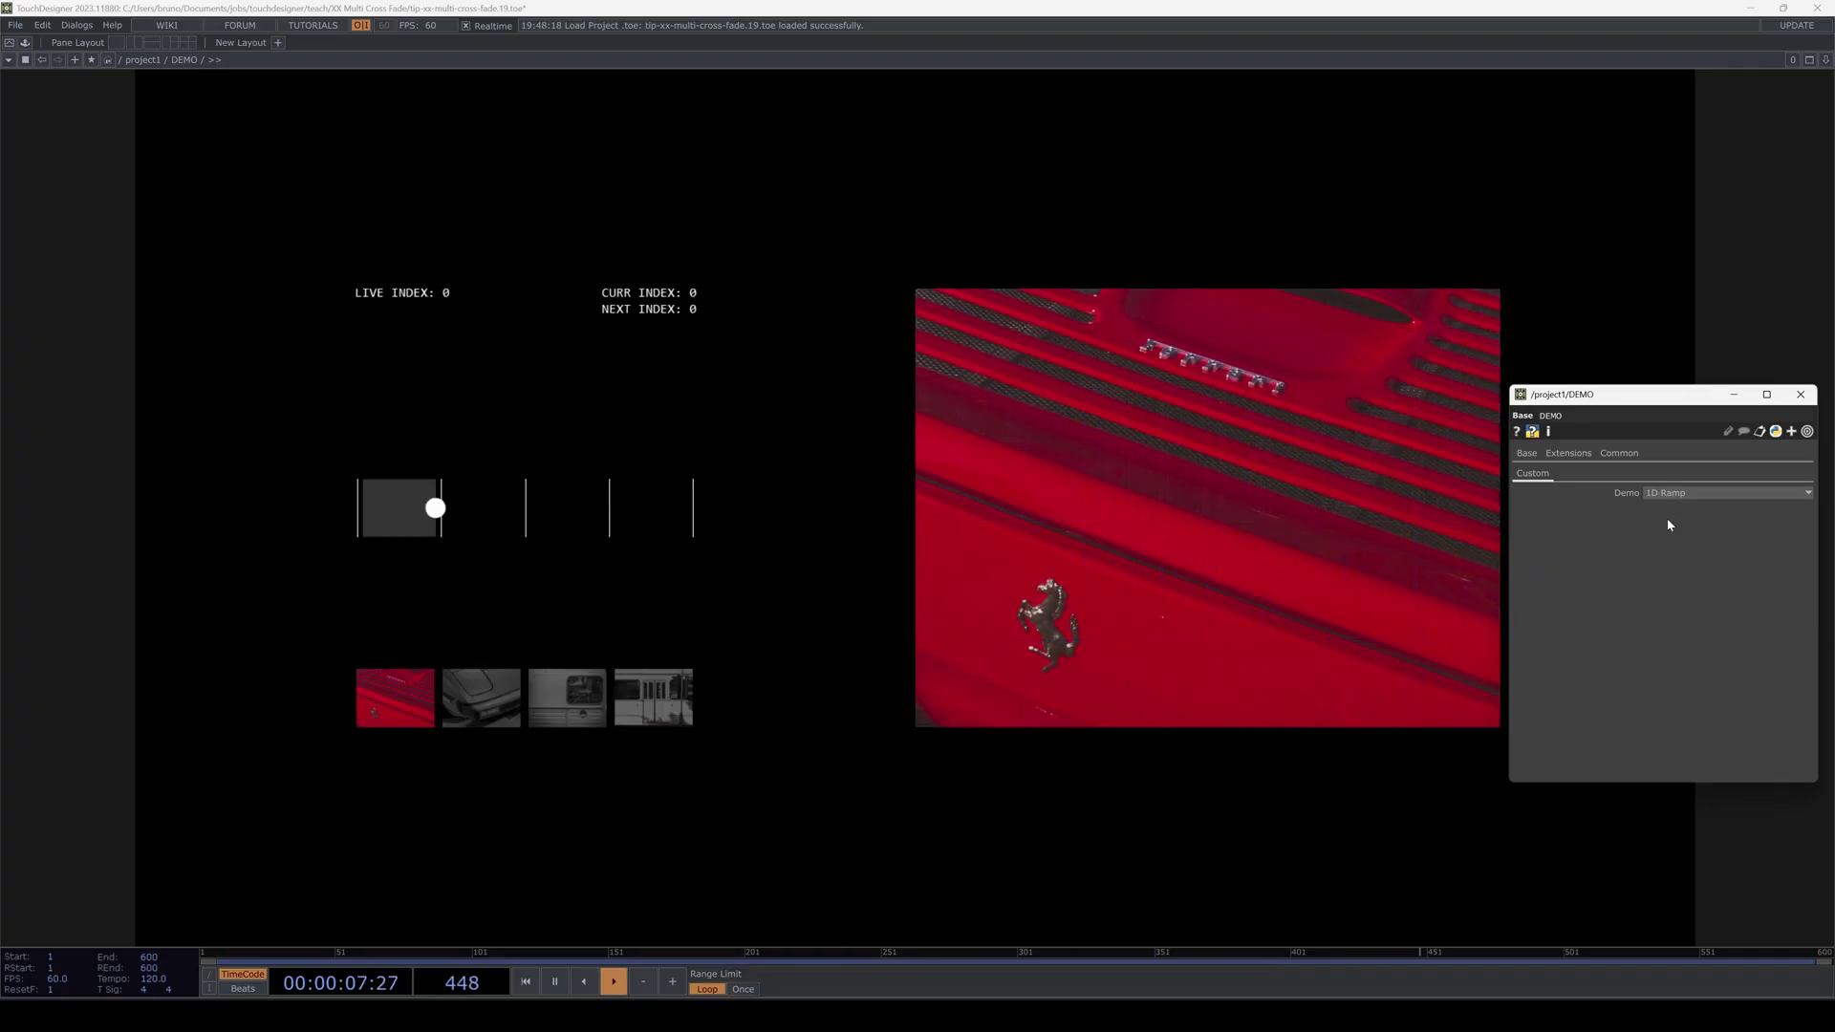
left_click_drag(1627, 396, 1663, 385)
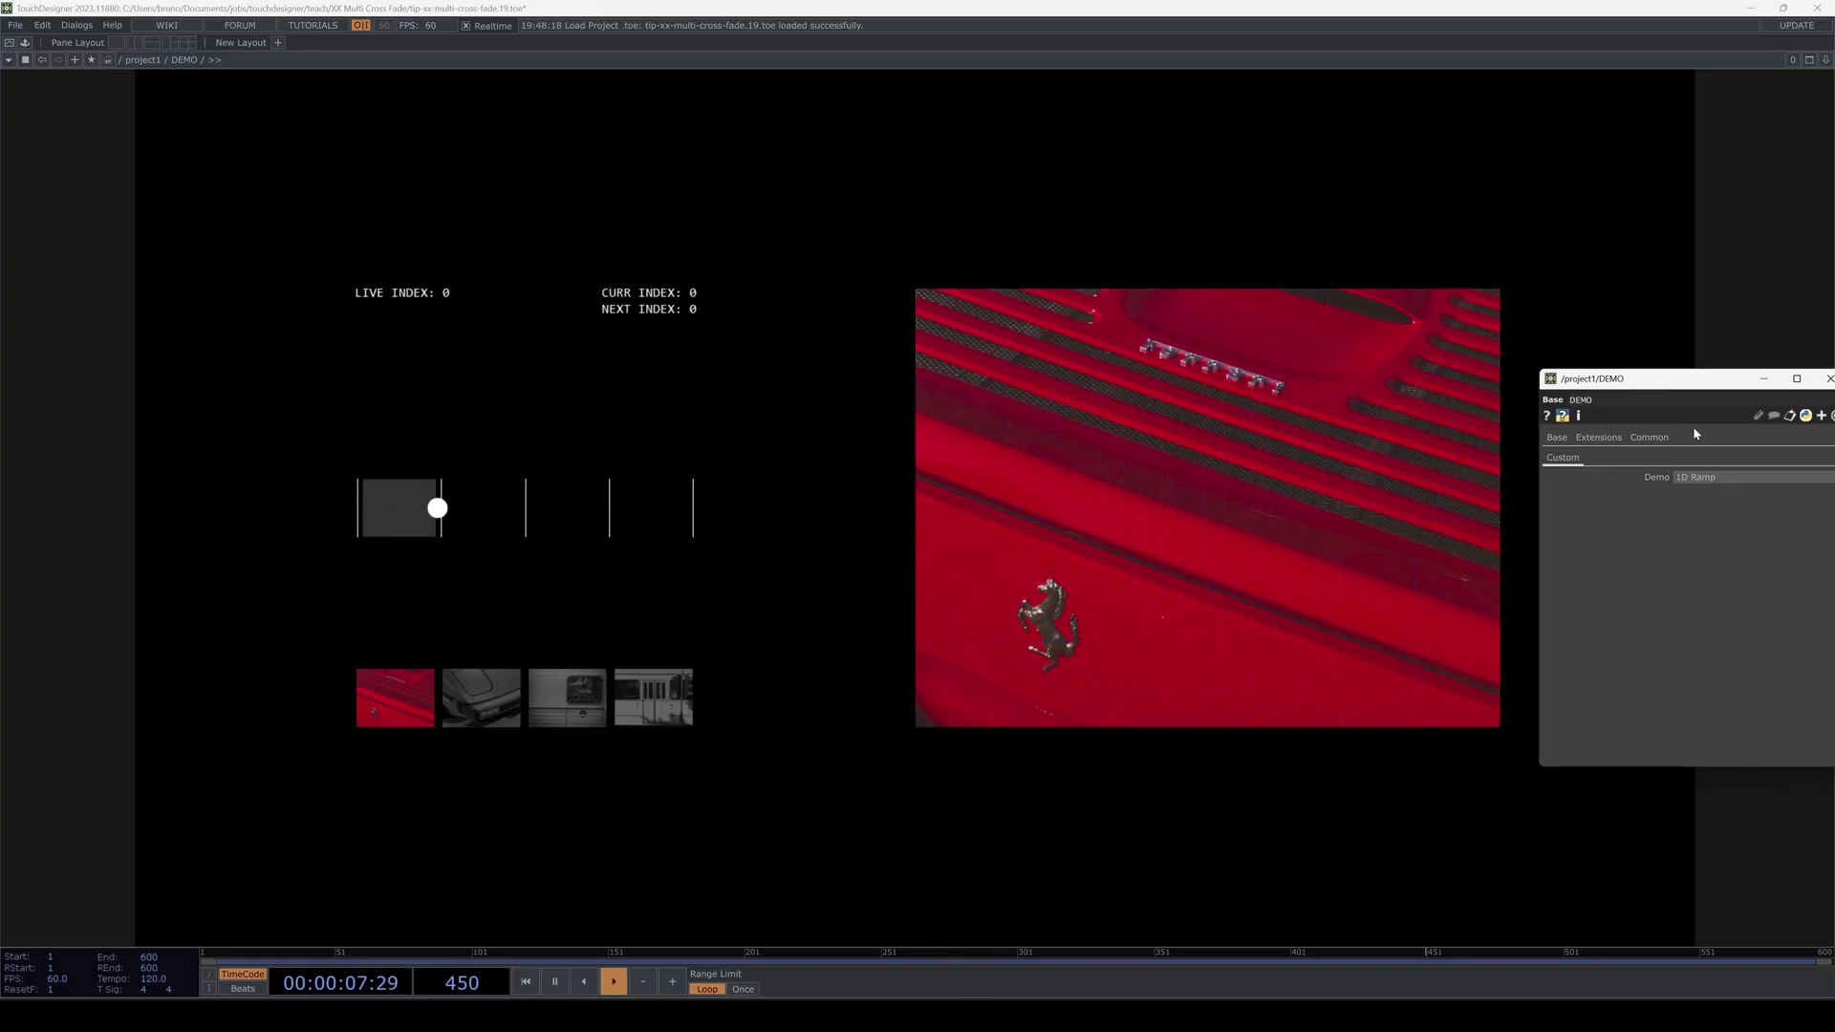
Switch the demo to 2D Circular, then reopen and dismiss the mode list.
left_click(1720, 477)
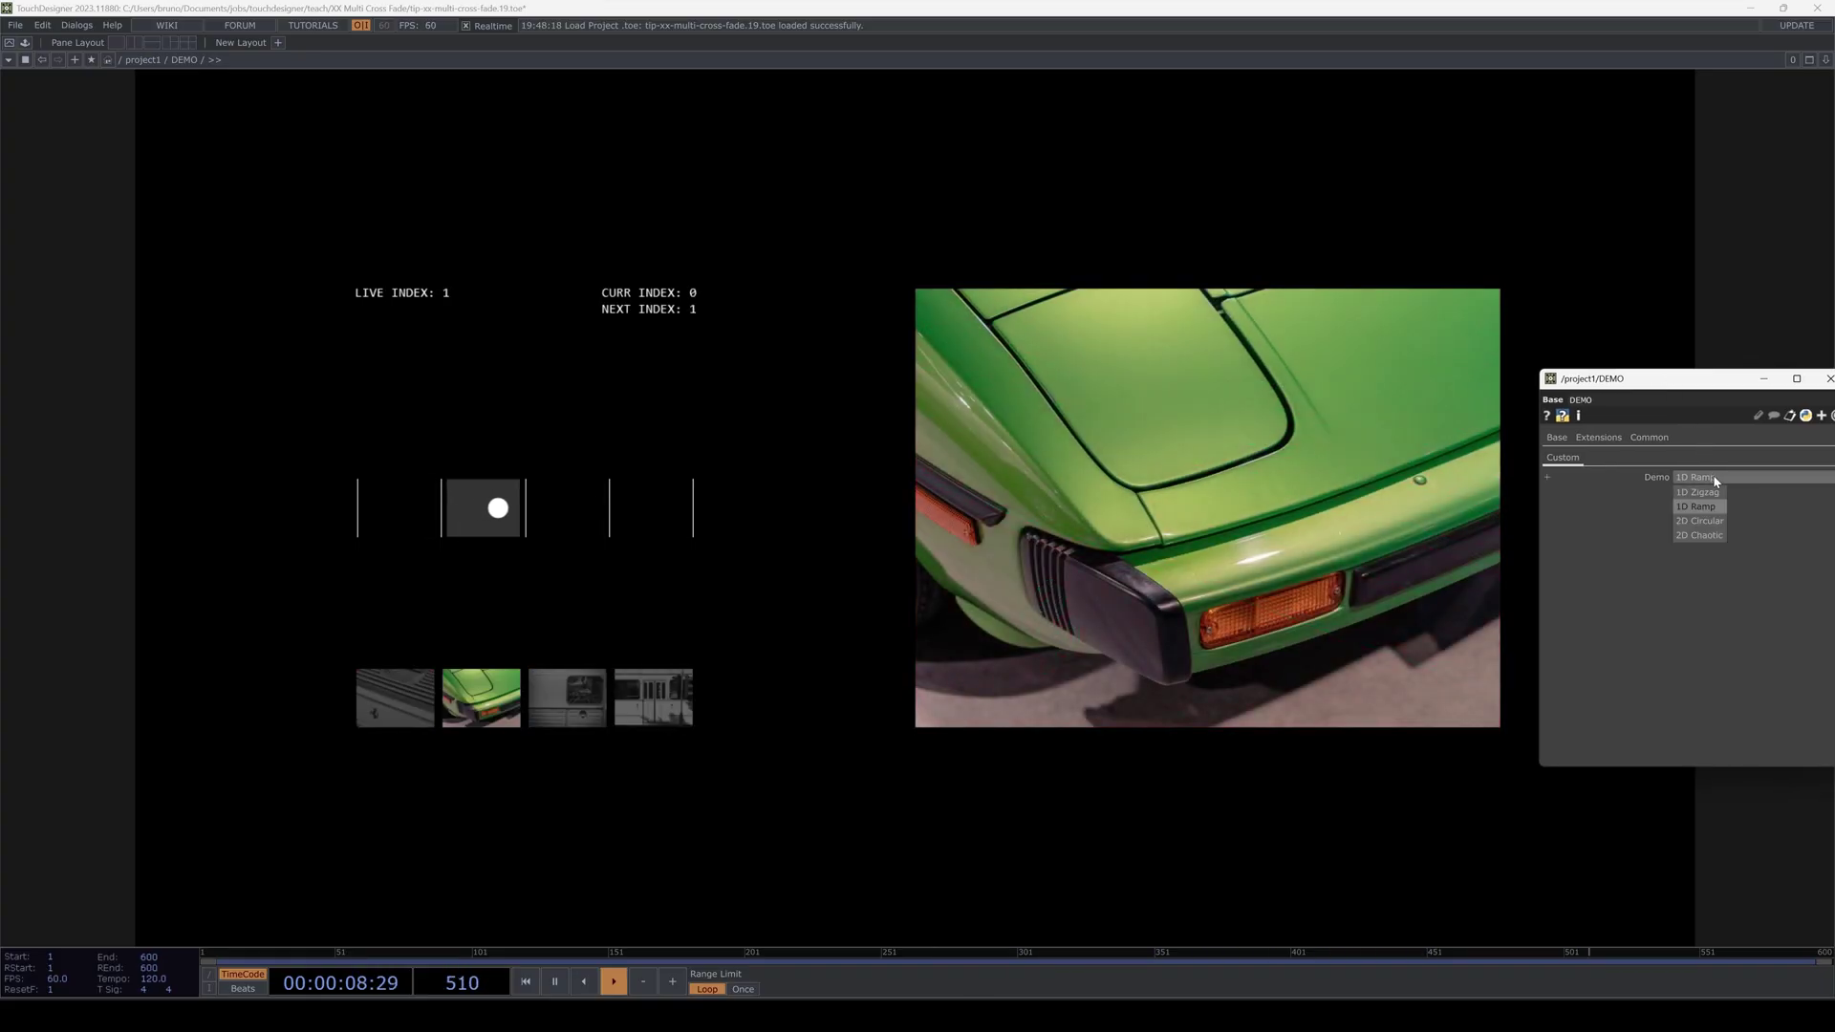
left_click(1711, 492)
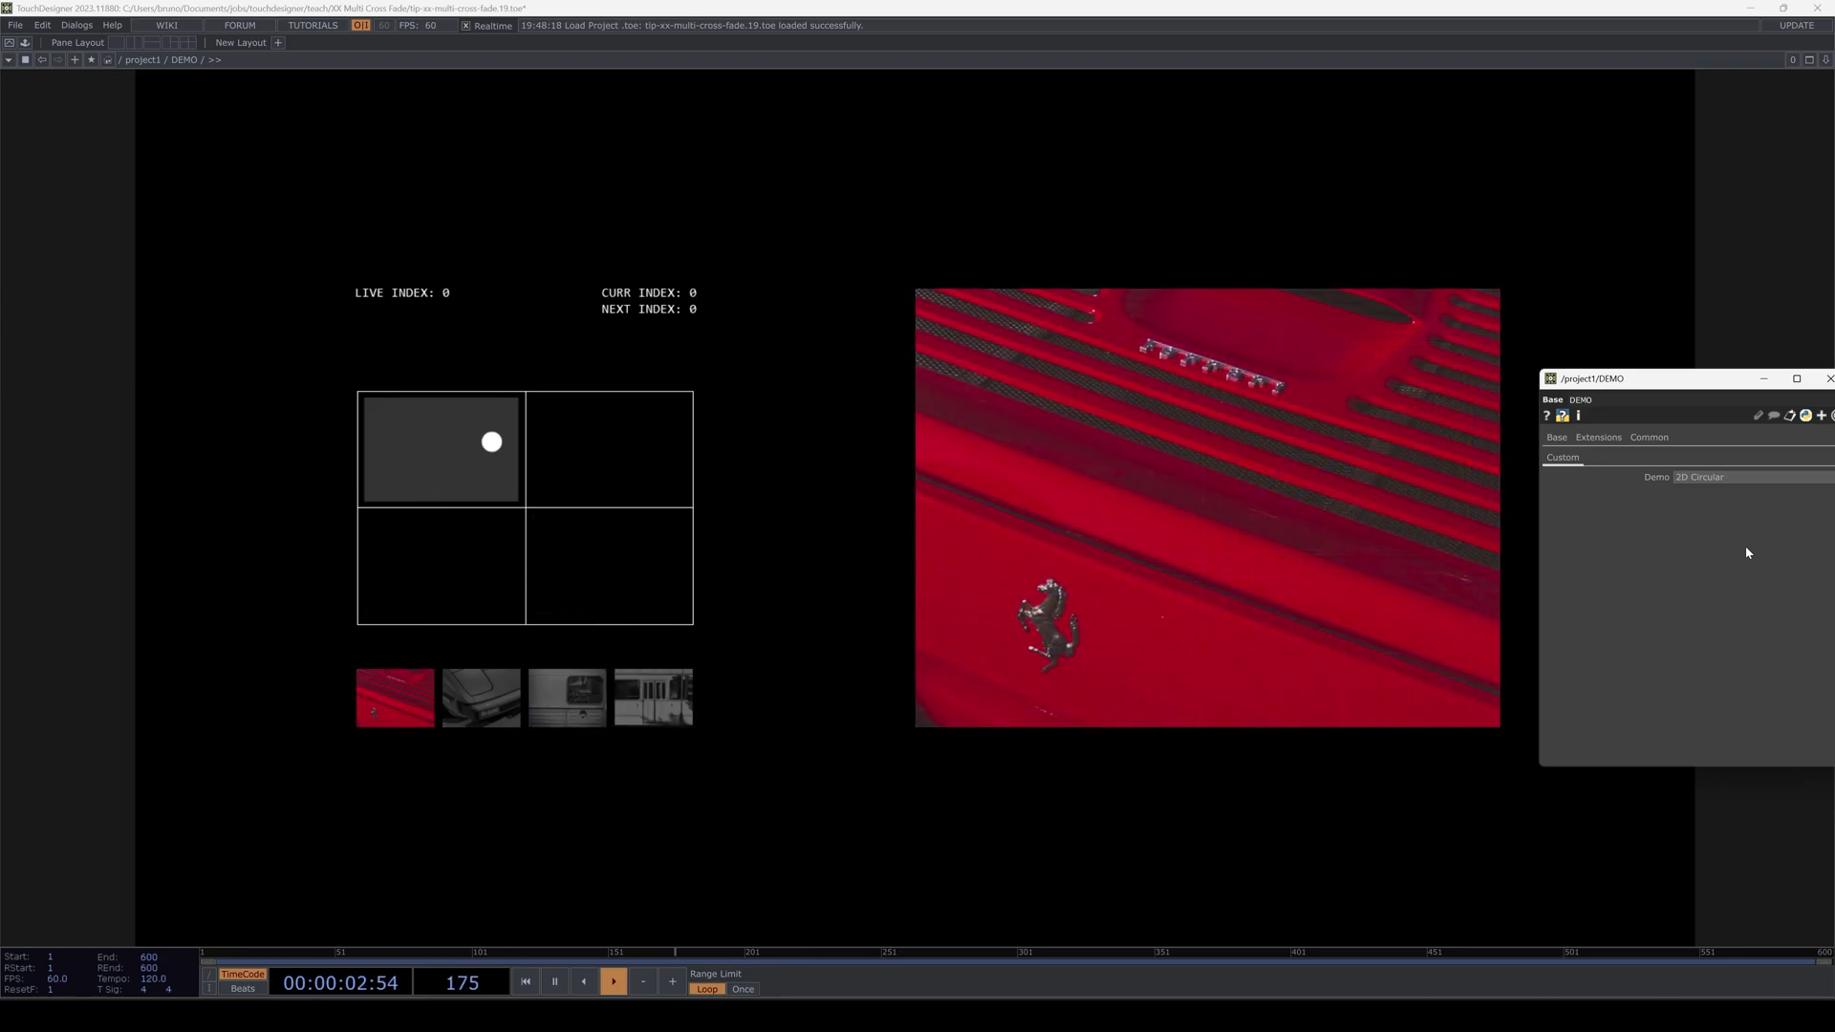
left_click(1725, 479)
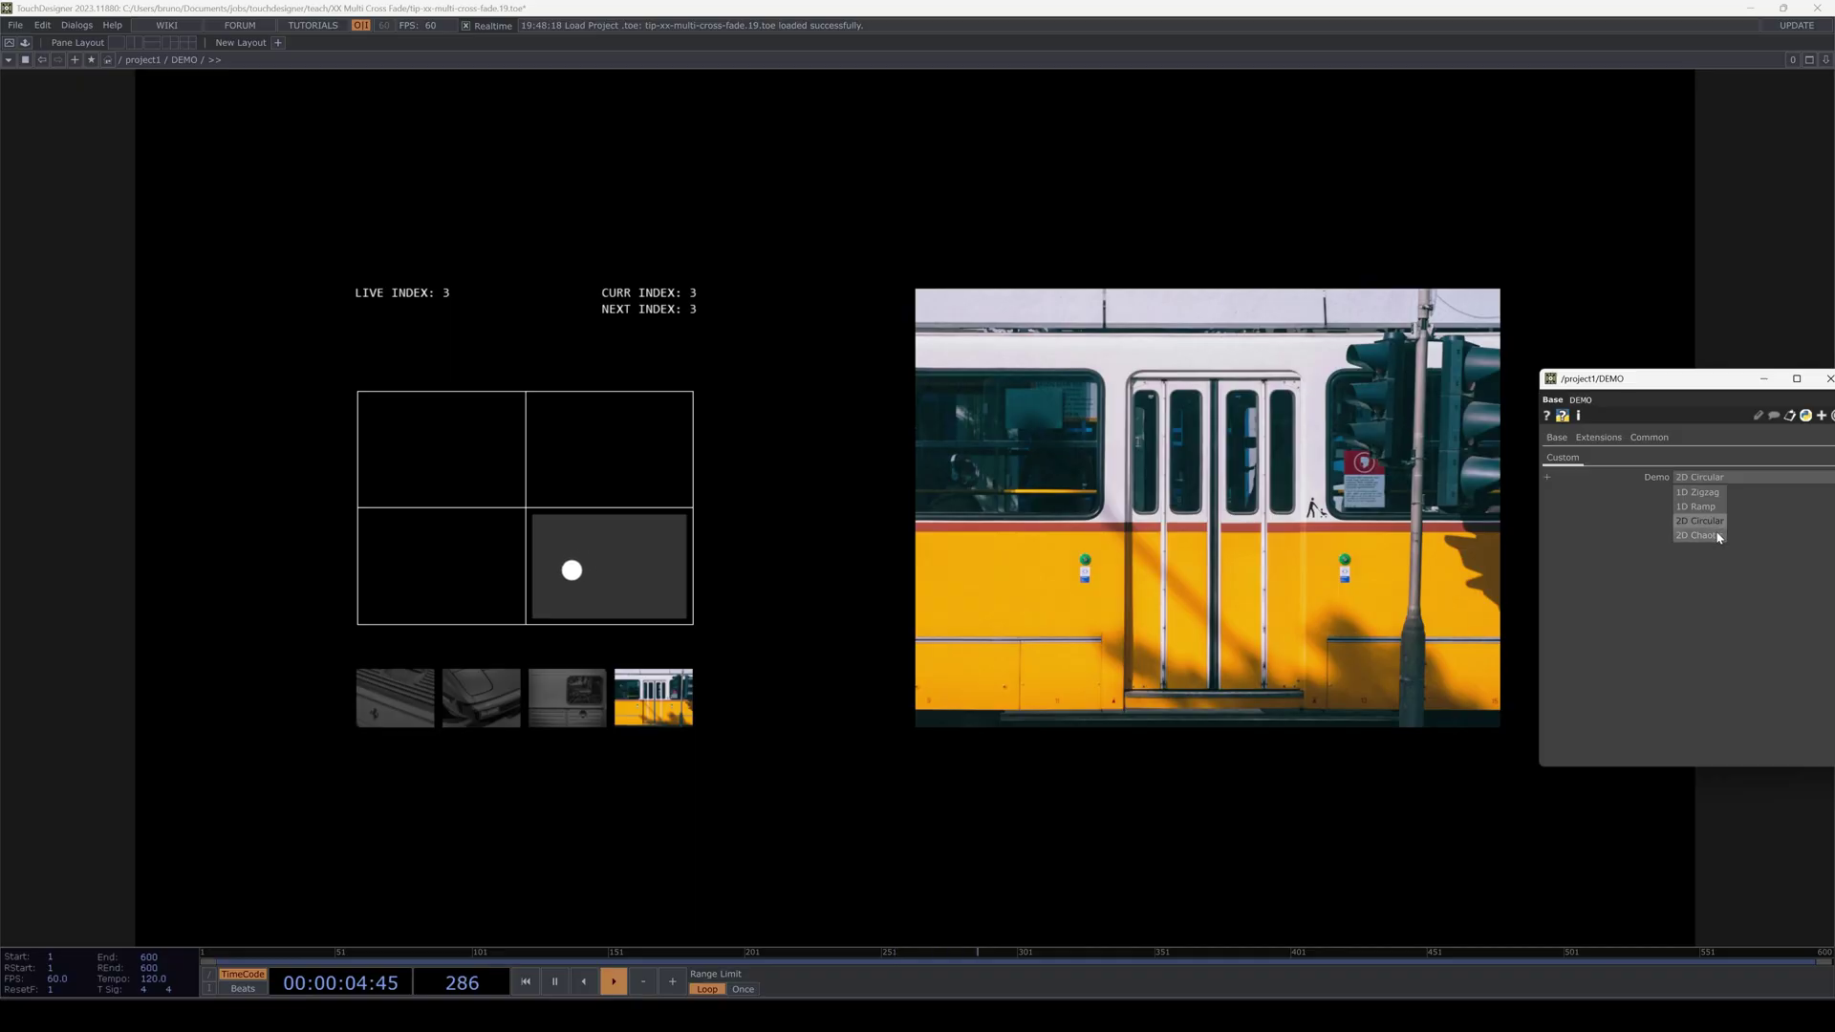
left_click(1719, 538)
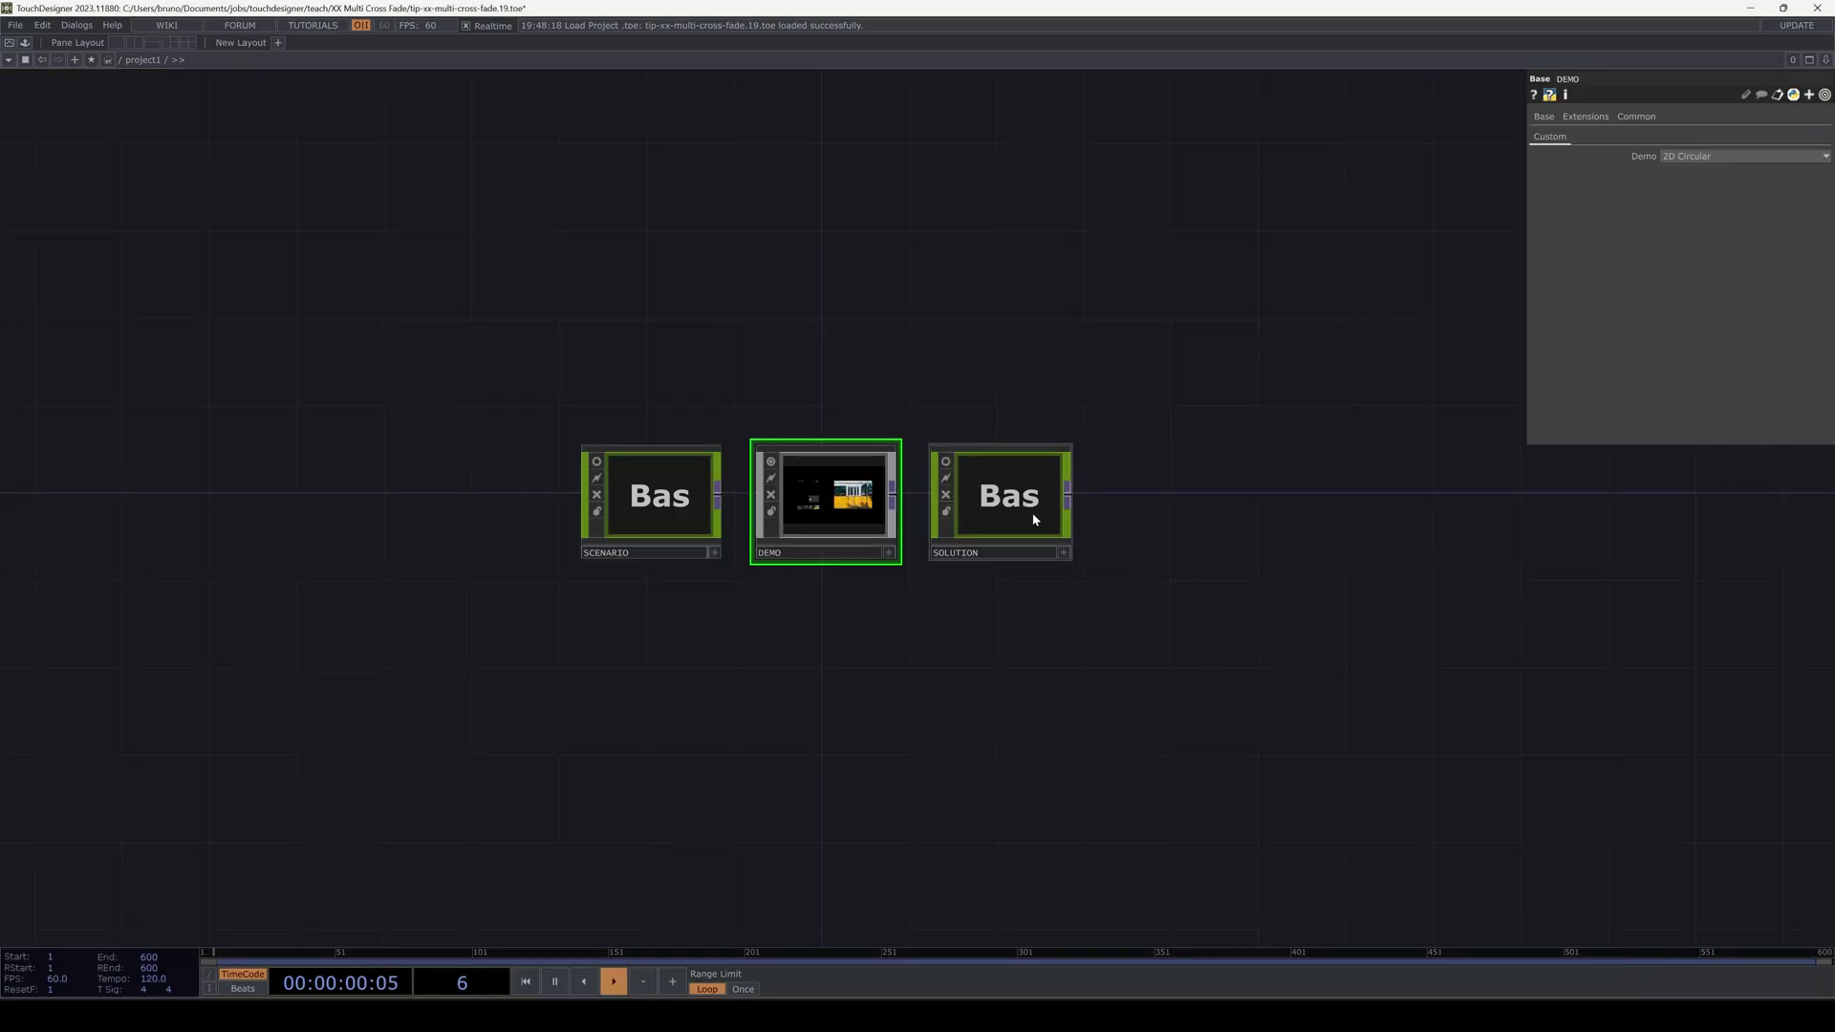
Open SOLUTION, frame its network, and marquee-select select5–select8.
double_click(1030, 510)
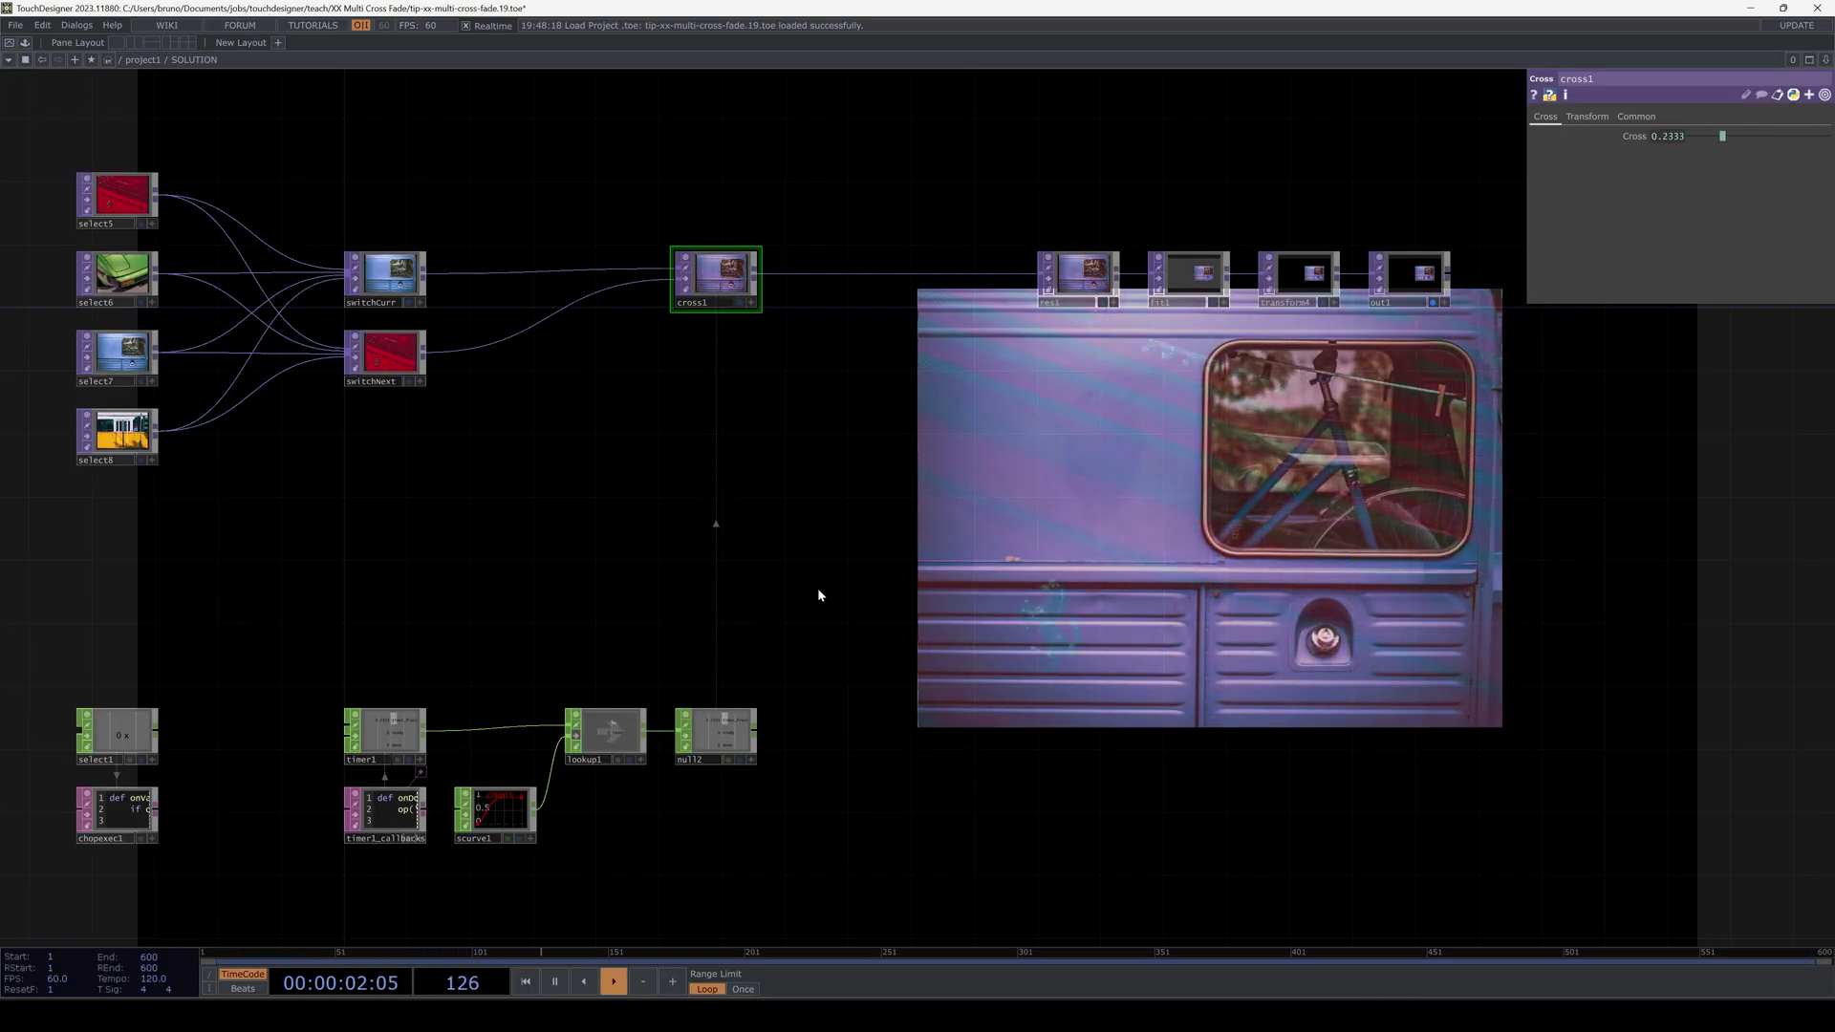
left_click_drag(571, 478, 846, 578)
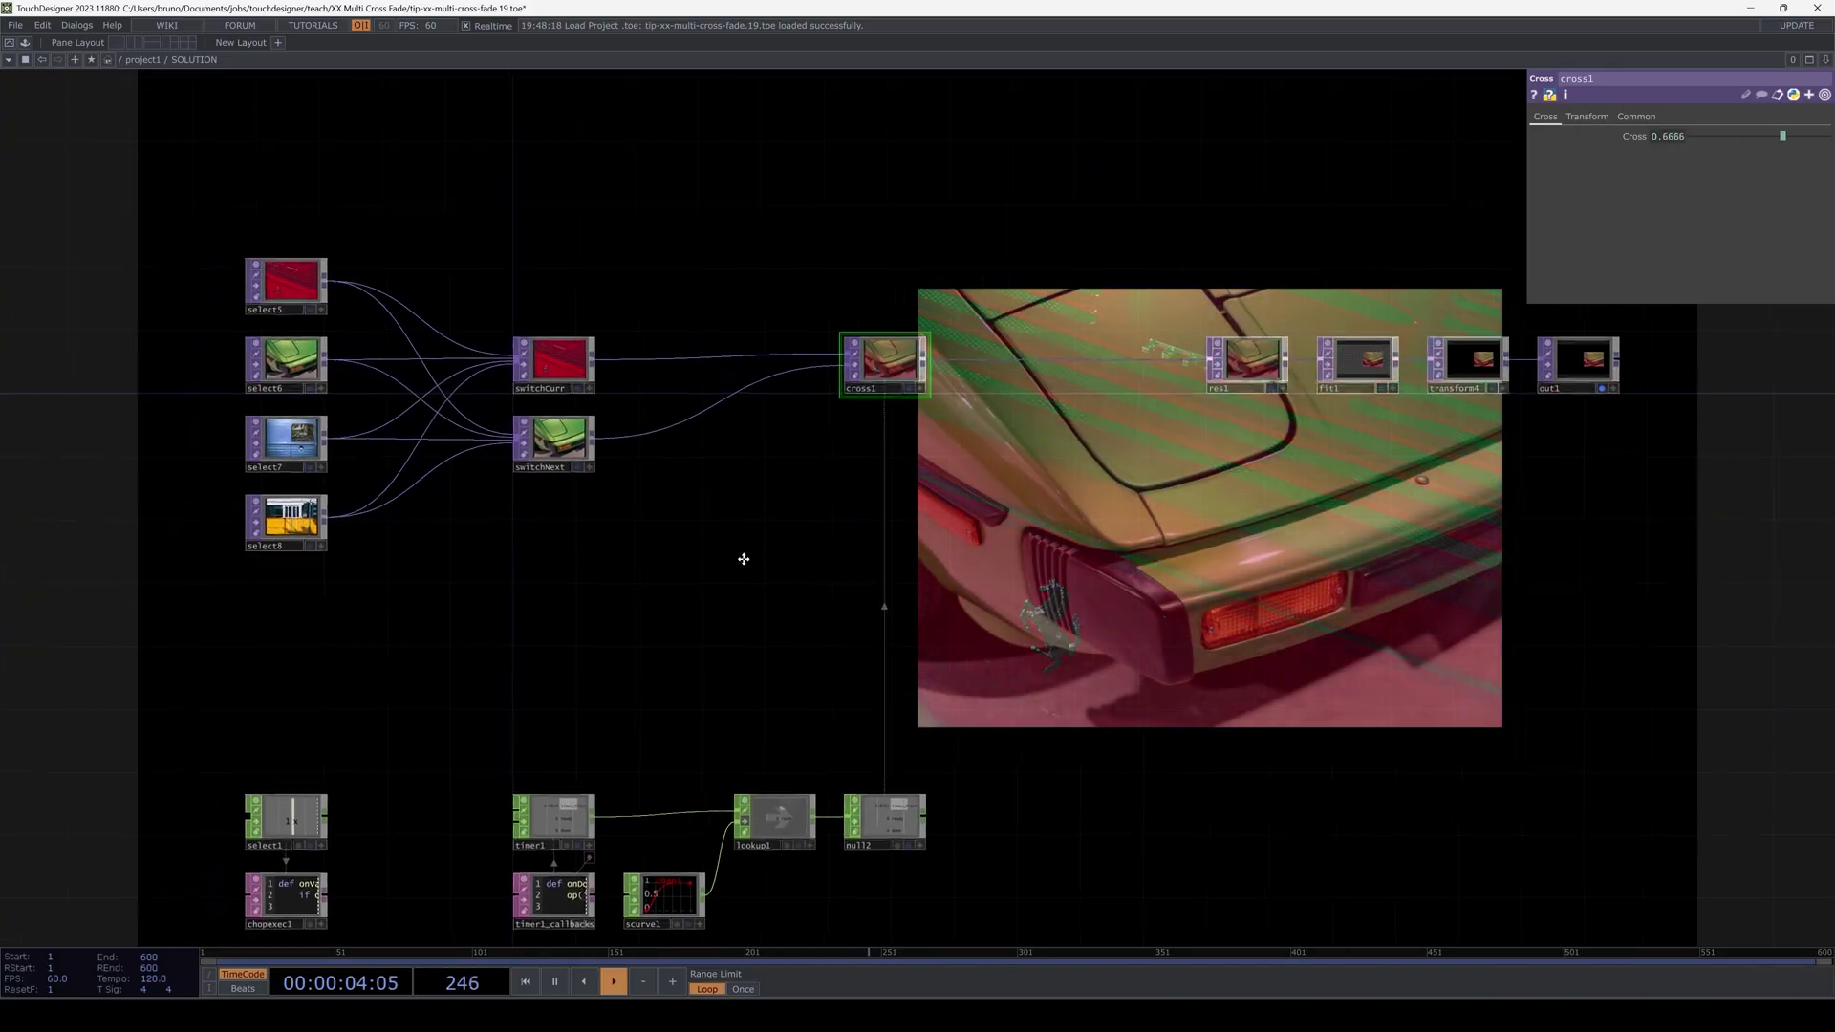
scroll(708, 561, "up", 5)
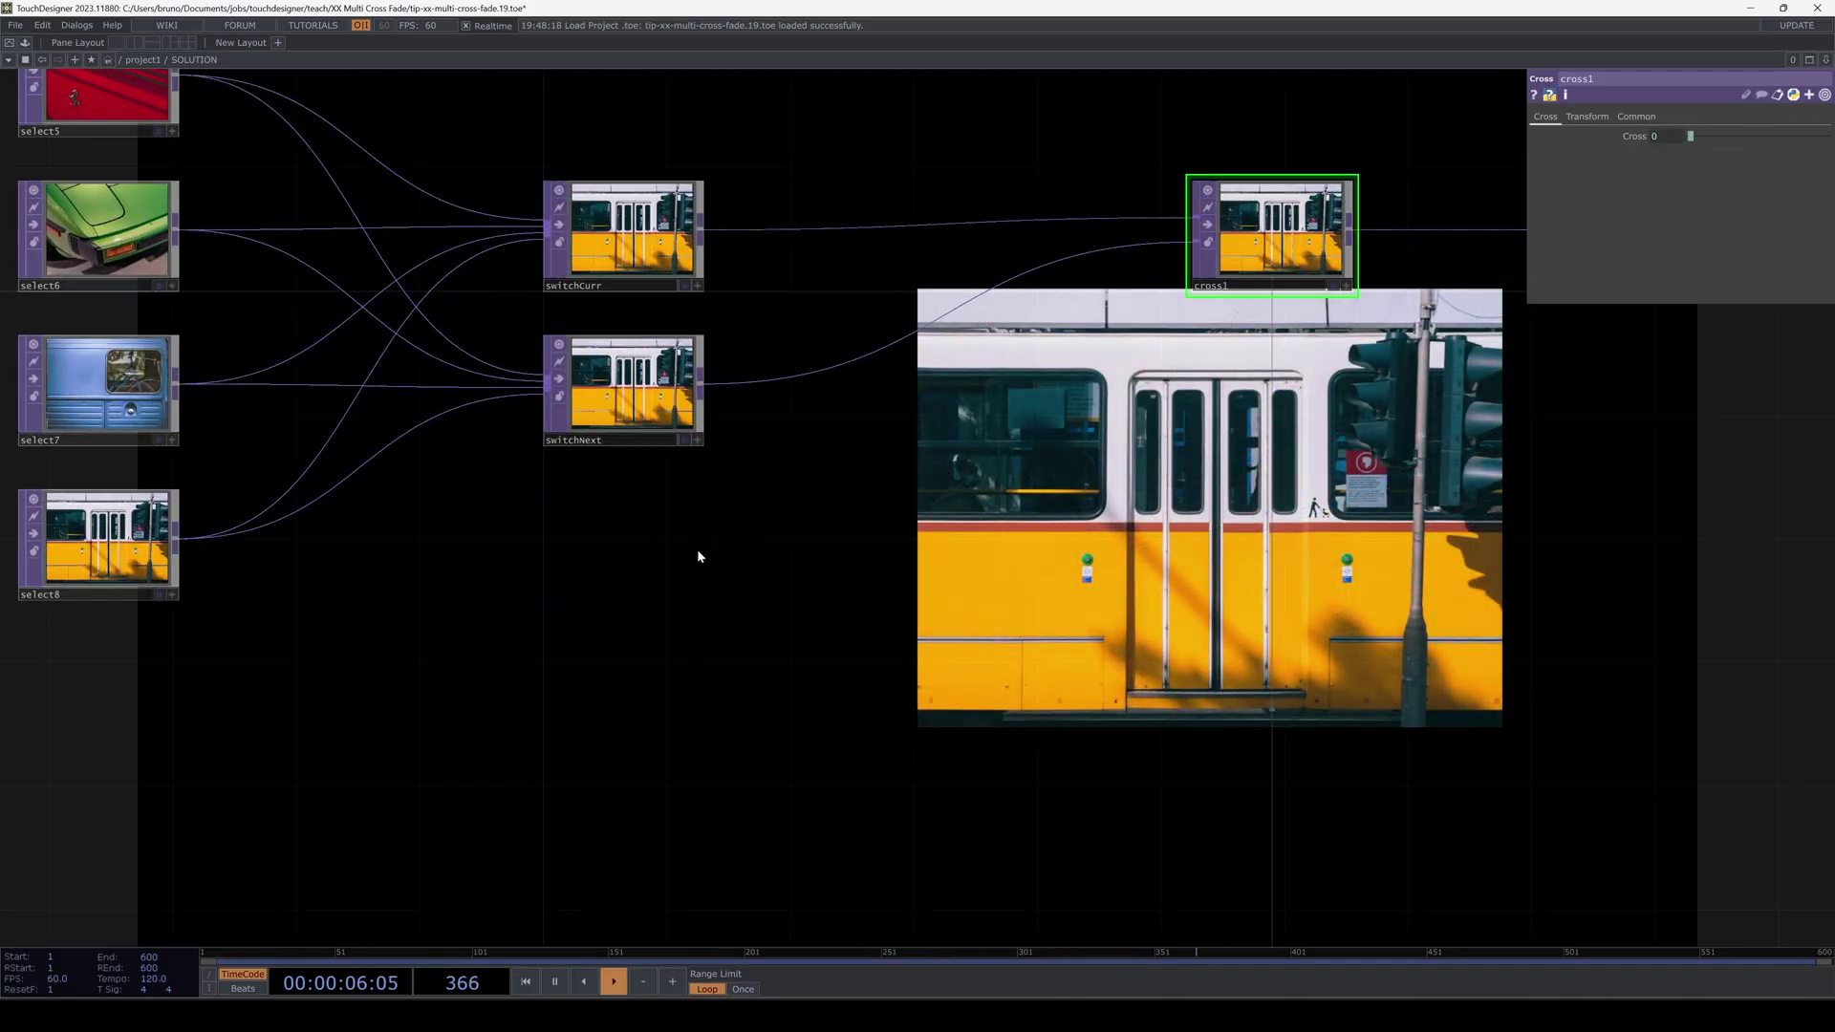
left_click_drag(698, 556, 785, 699)
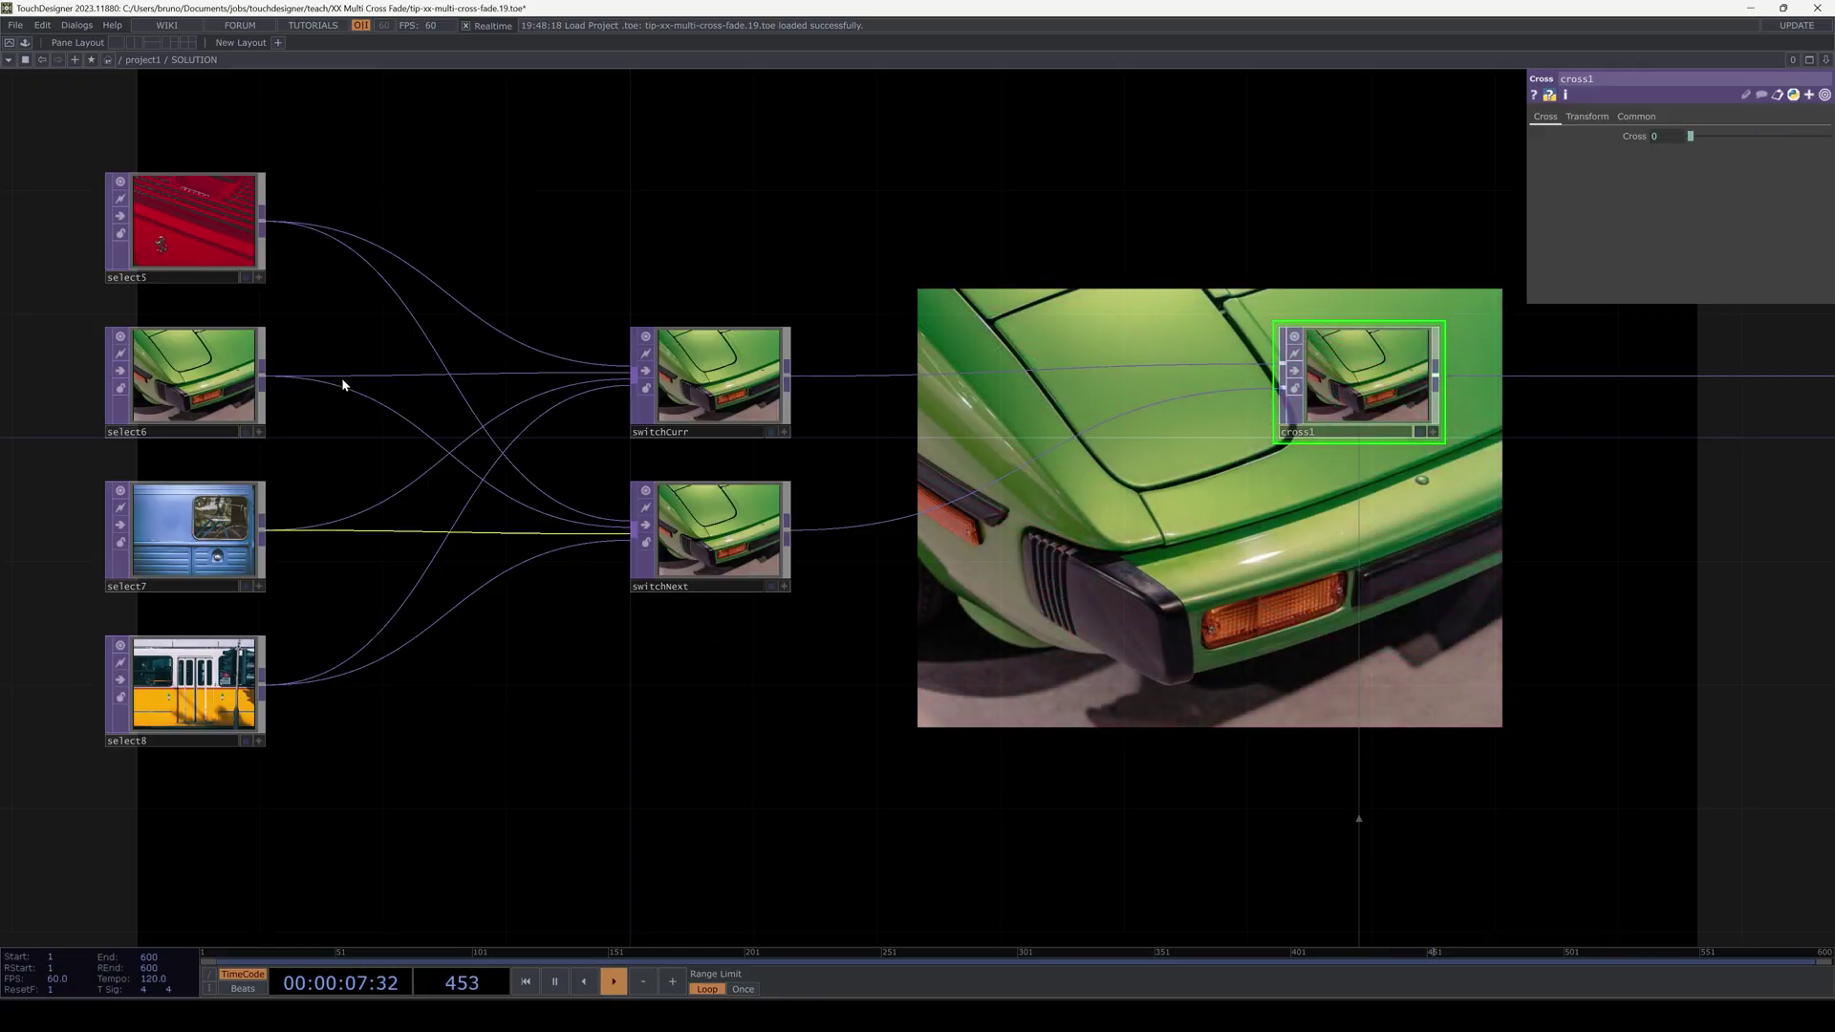
left_click_drag(69, 138, 204, 790)
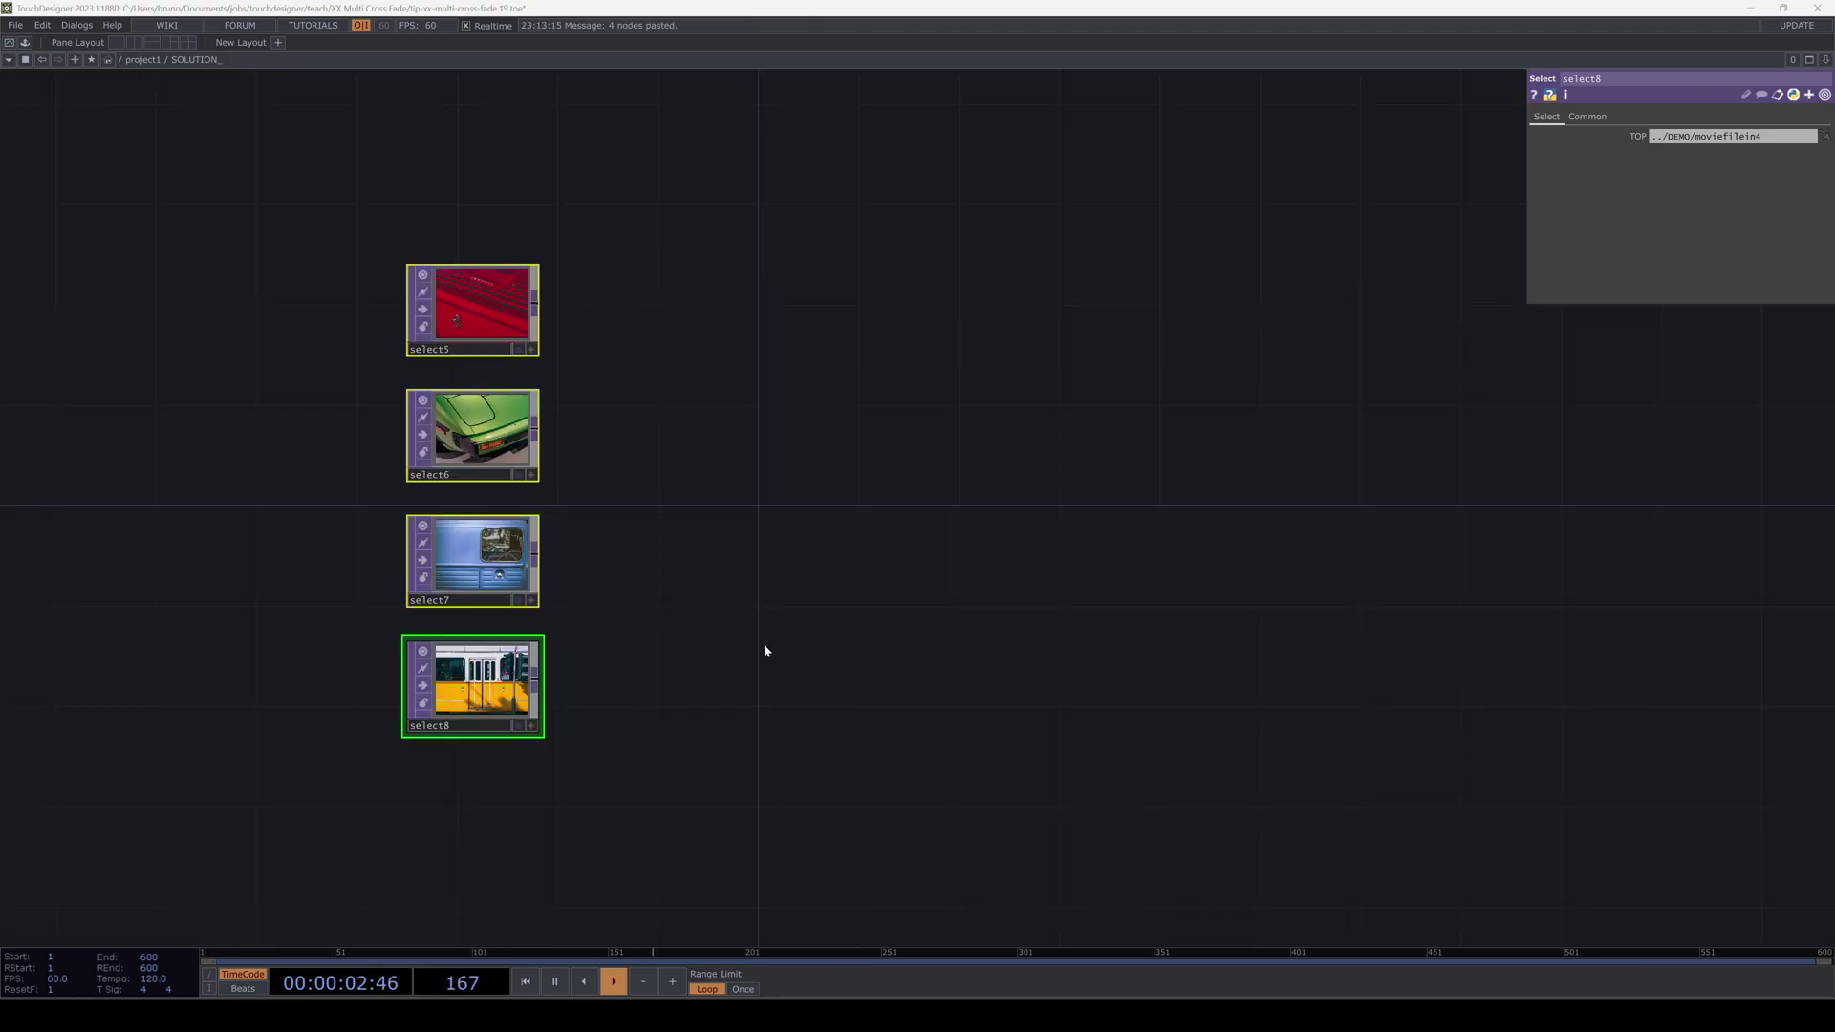
Add a Switch TOP and wire select5–select8 into it.
key("Tab")
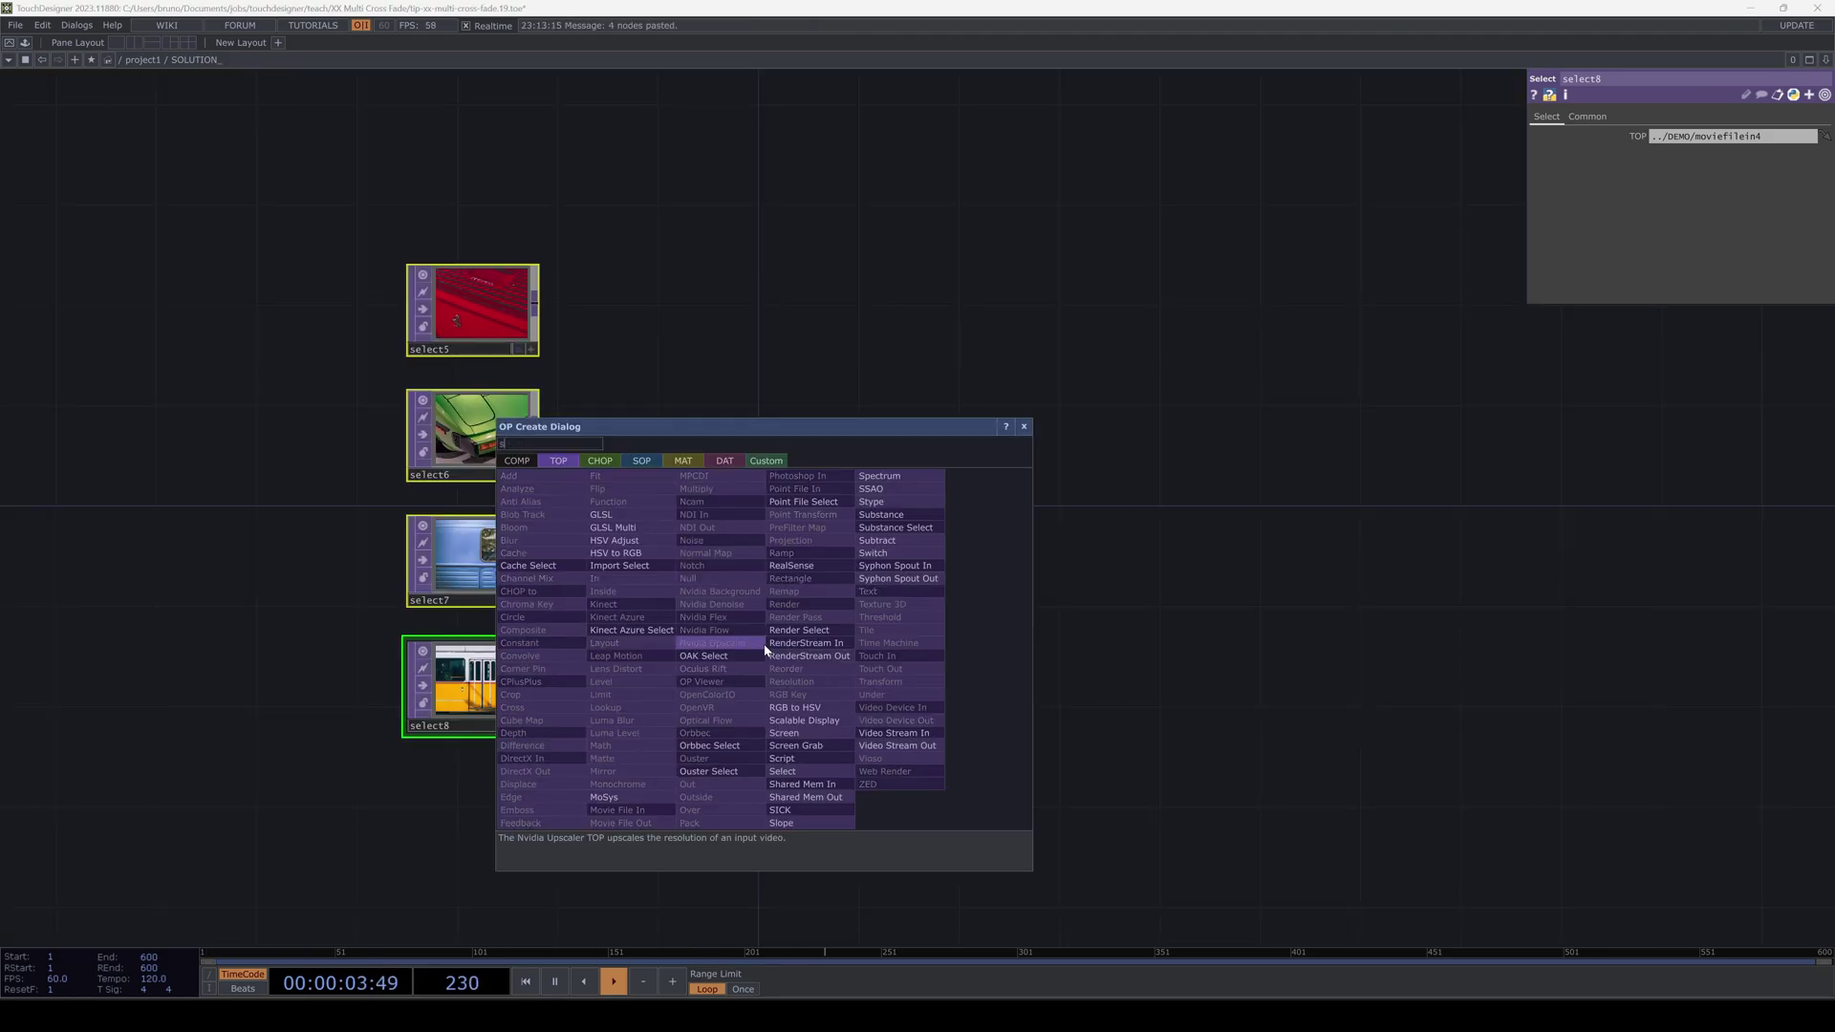
left_click(765, 644)
left_click(798, 424)
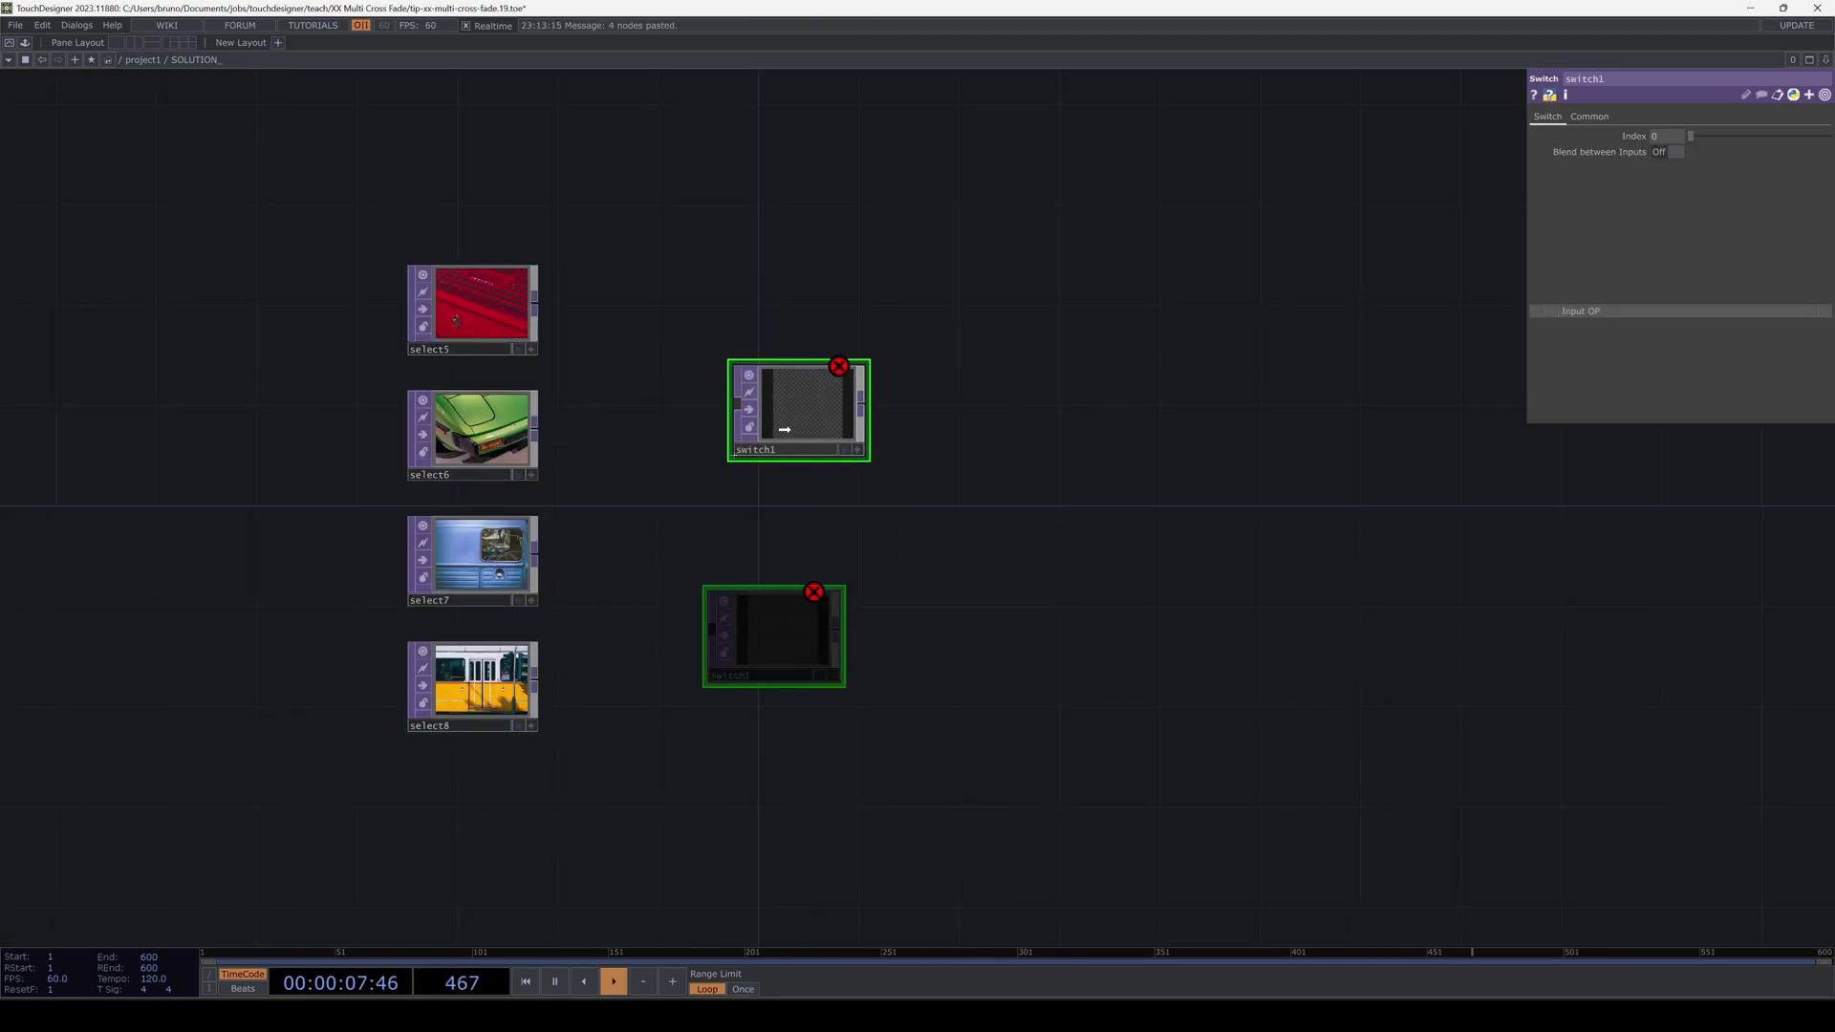
left_click_drag(364, 240, 536, 838)
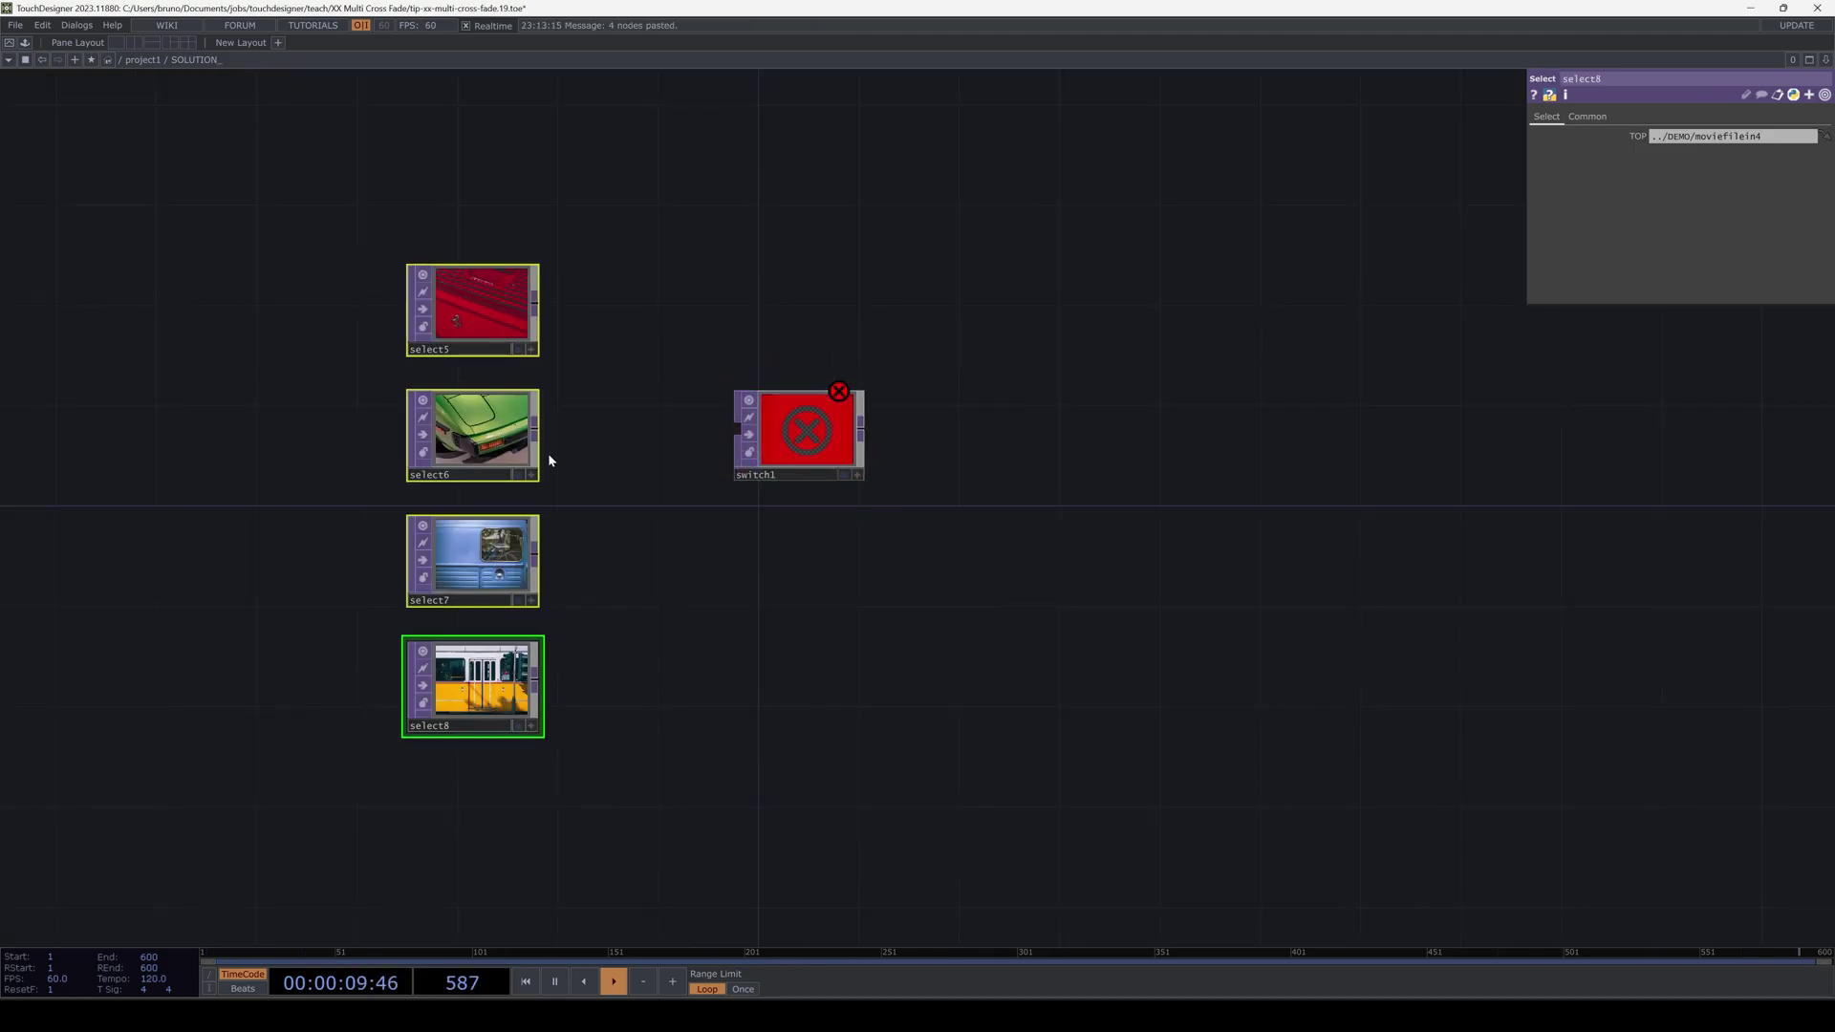
left_click(817, 437)
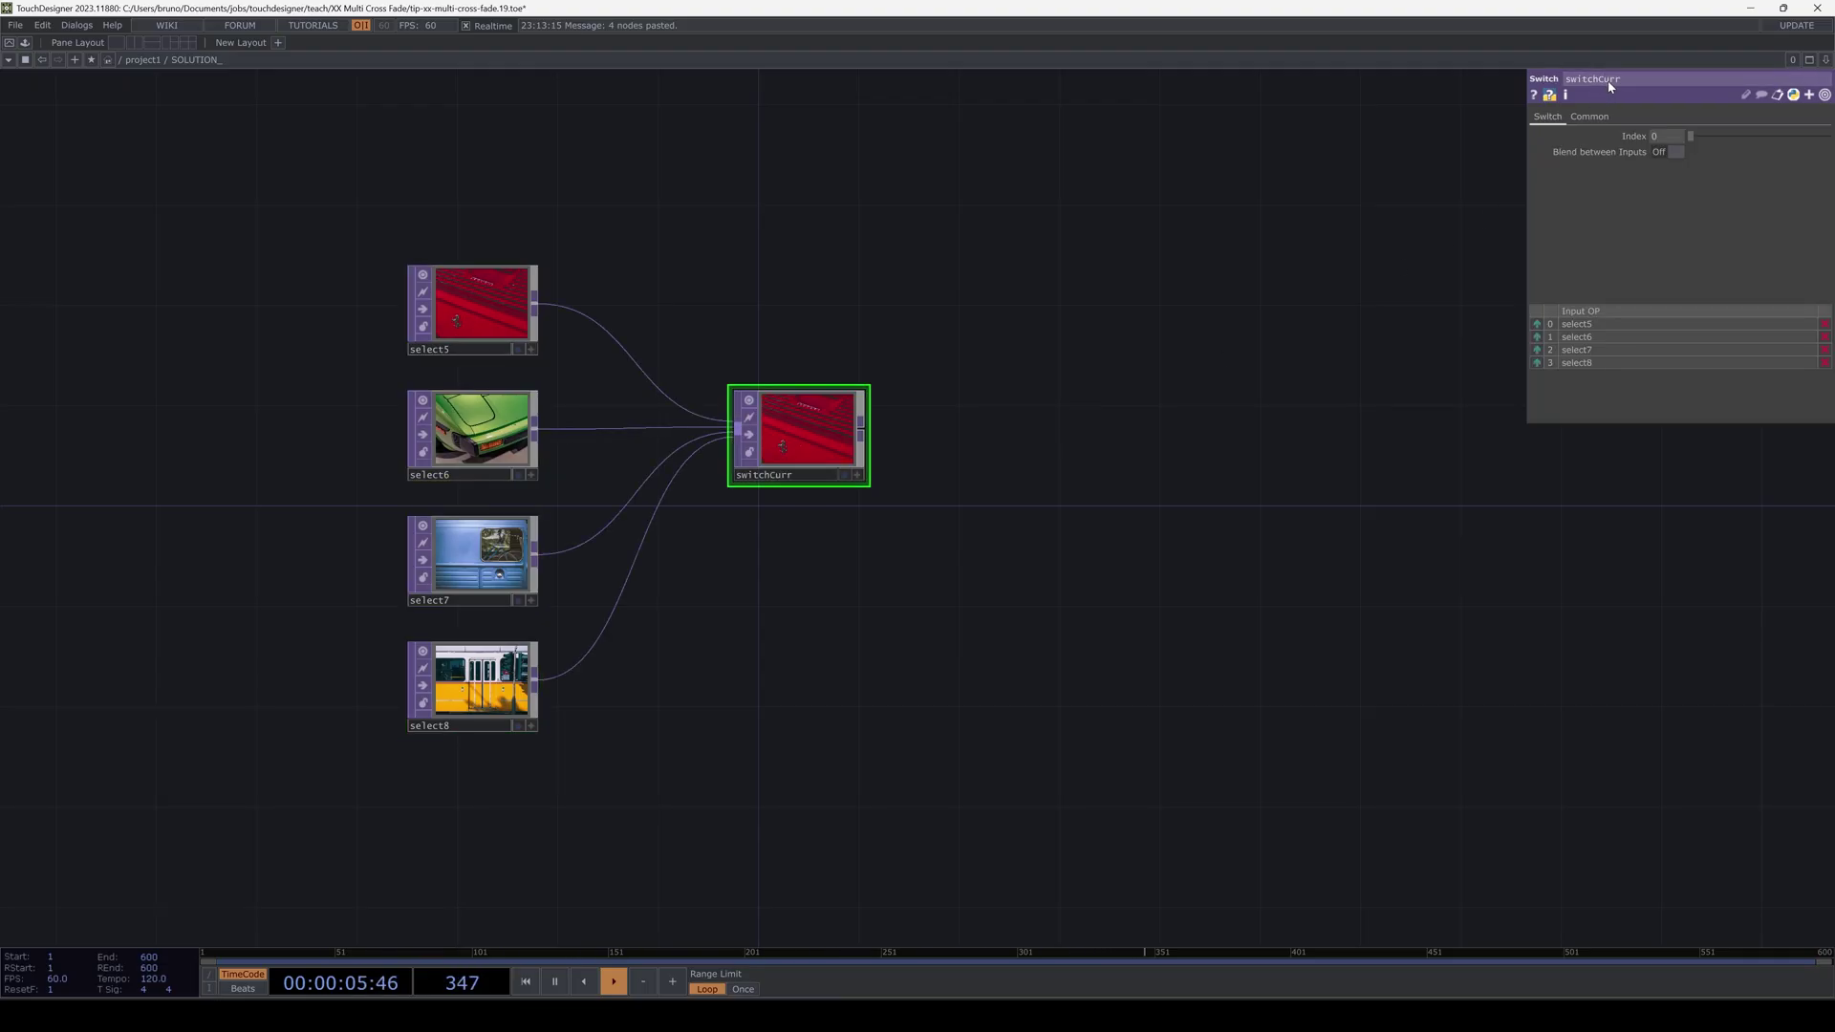
Duplicate switchCurr as switchNext and add a cross1 Cross TOP after both switches.
key("ctrl+c")
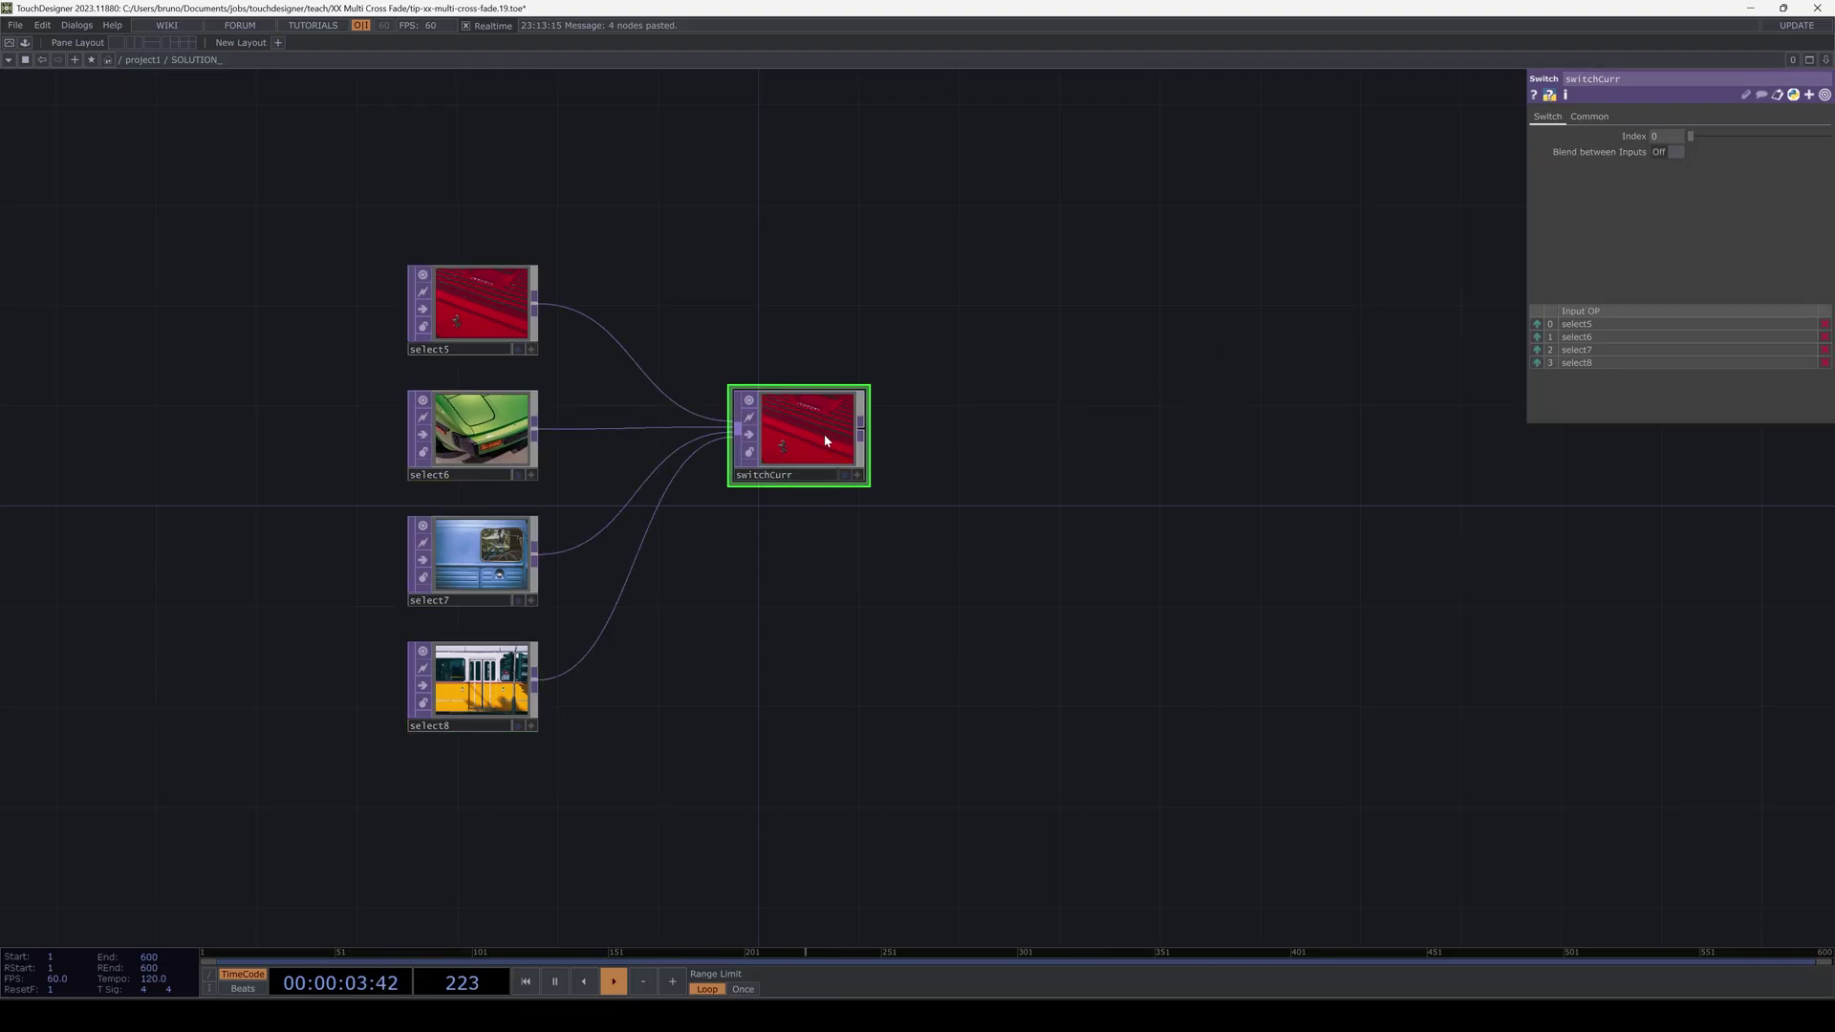
key("ctrl+v")
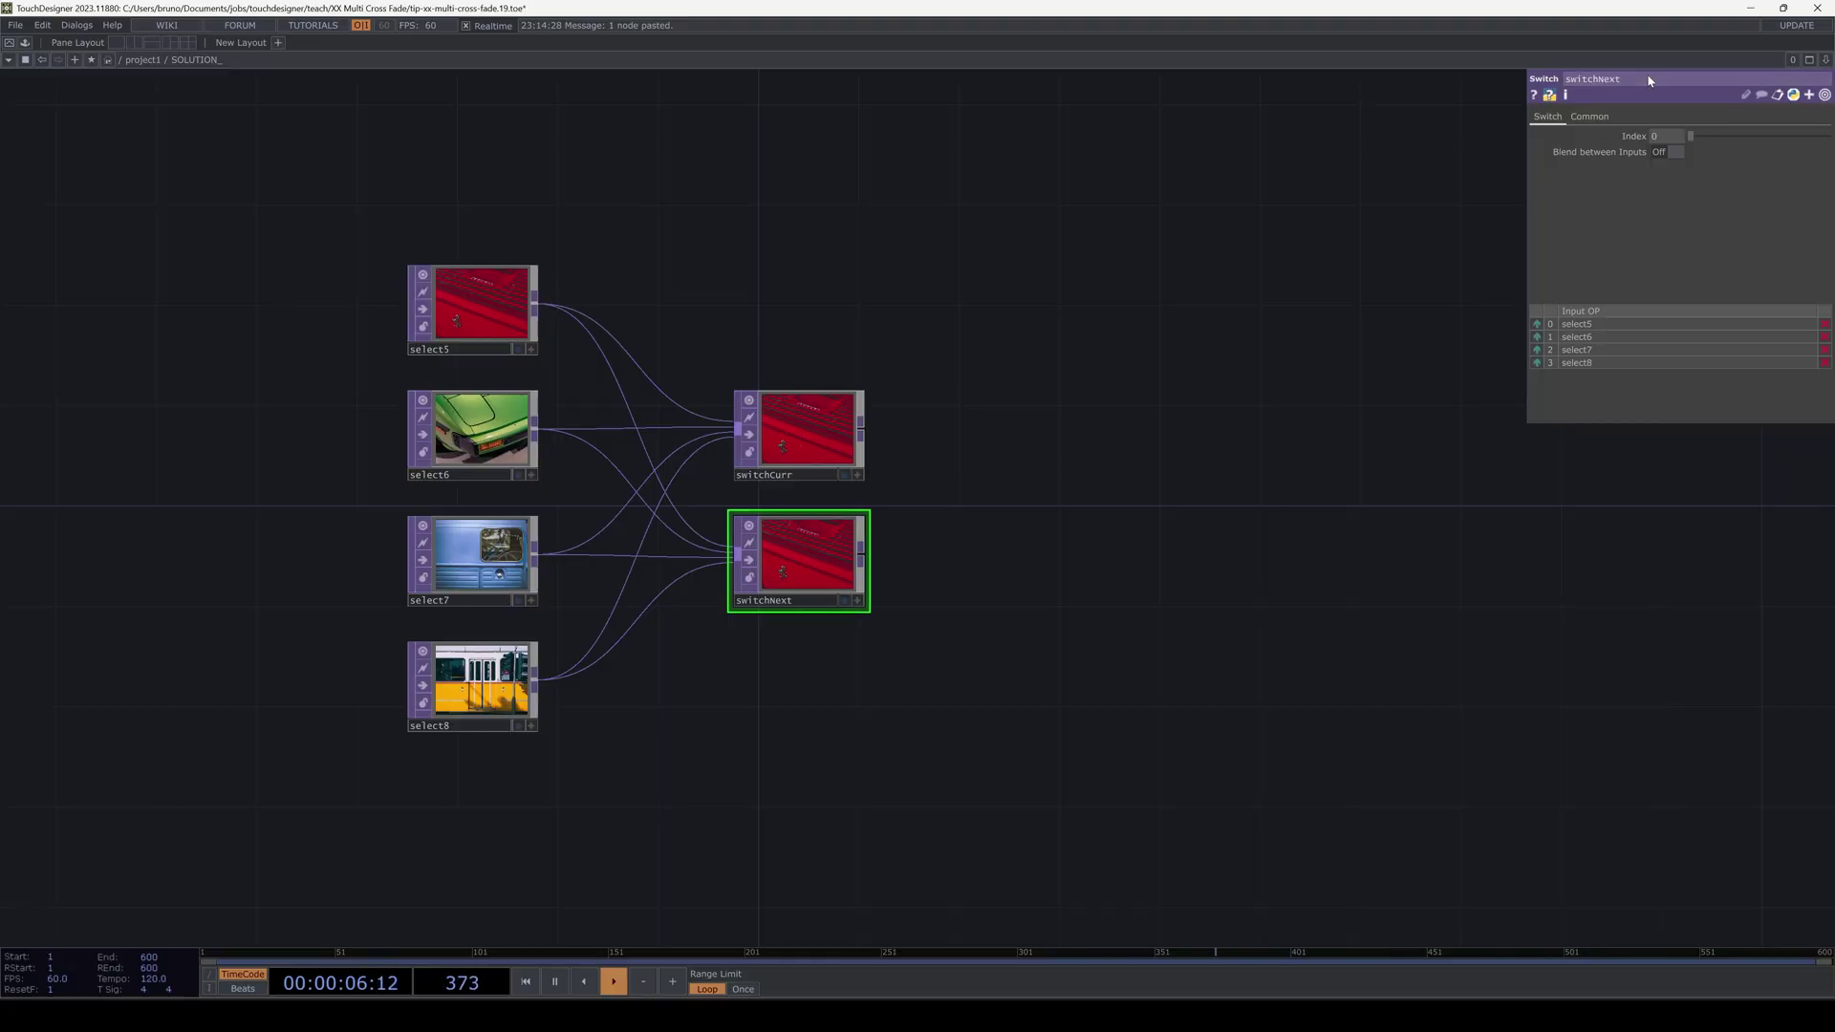
key("Tab")
left_click(1162, 411)
left_click(1162, 411)
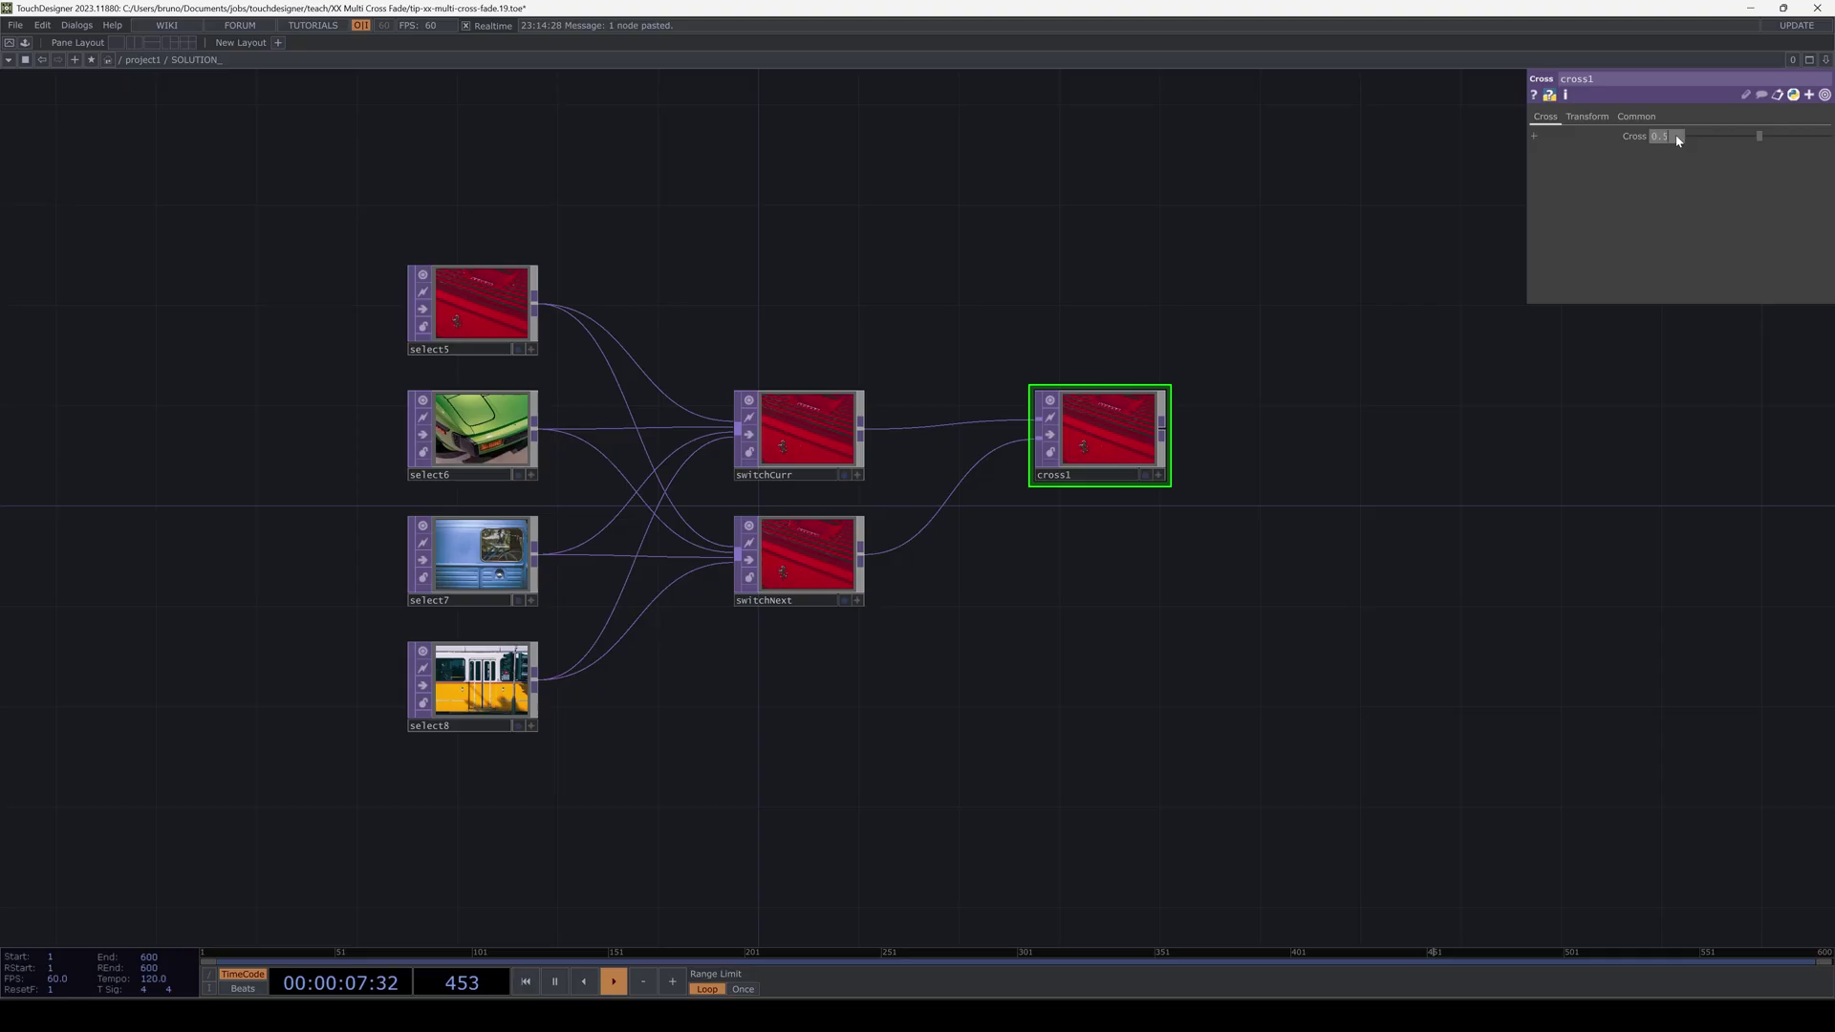
Add a timer1 Timer CHOP below the image network.
left_click_drag(1128, 815, 980, 549)
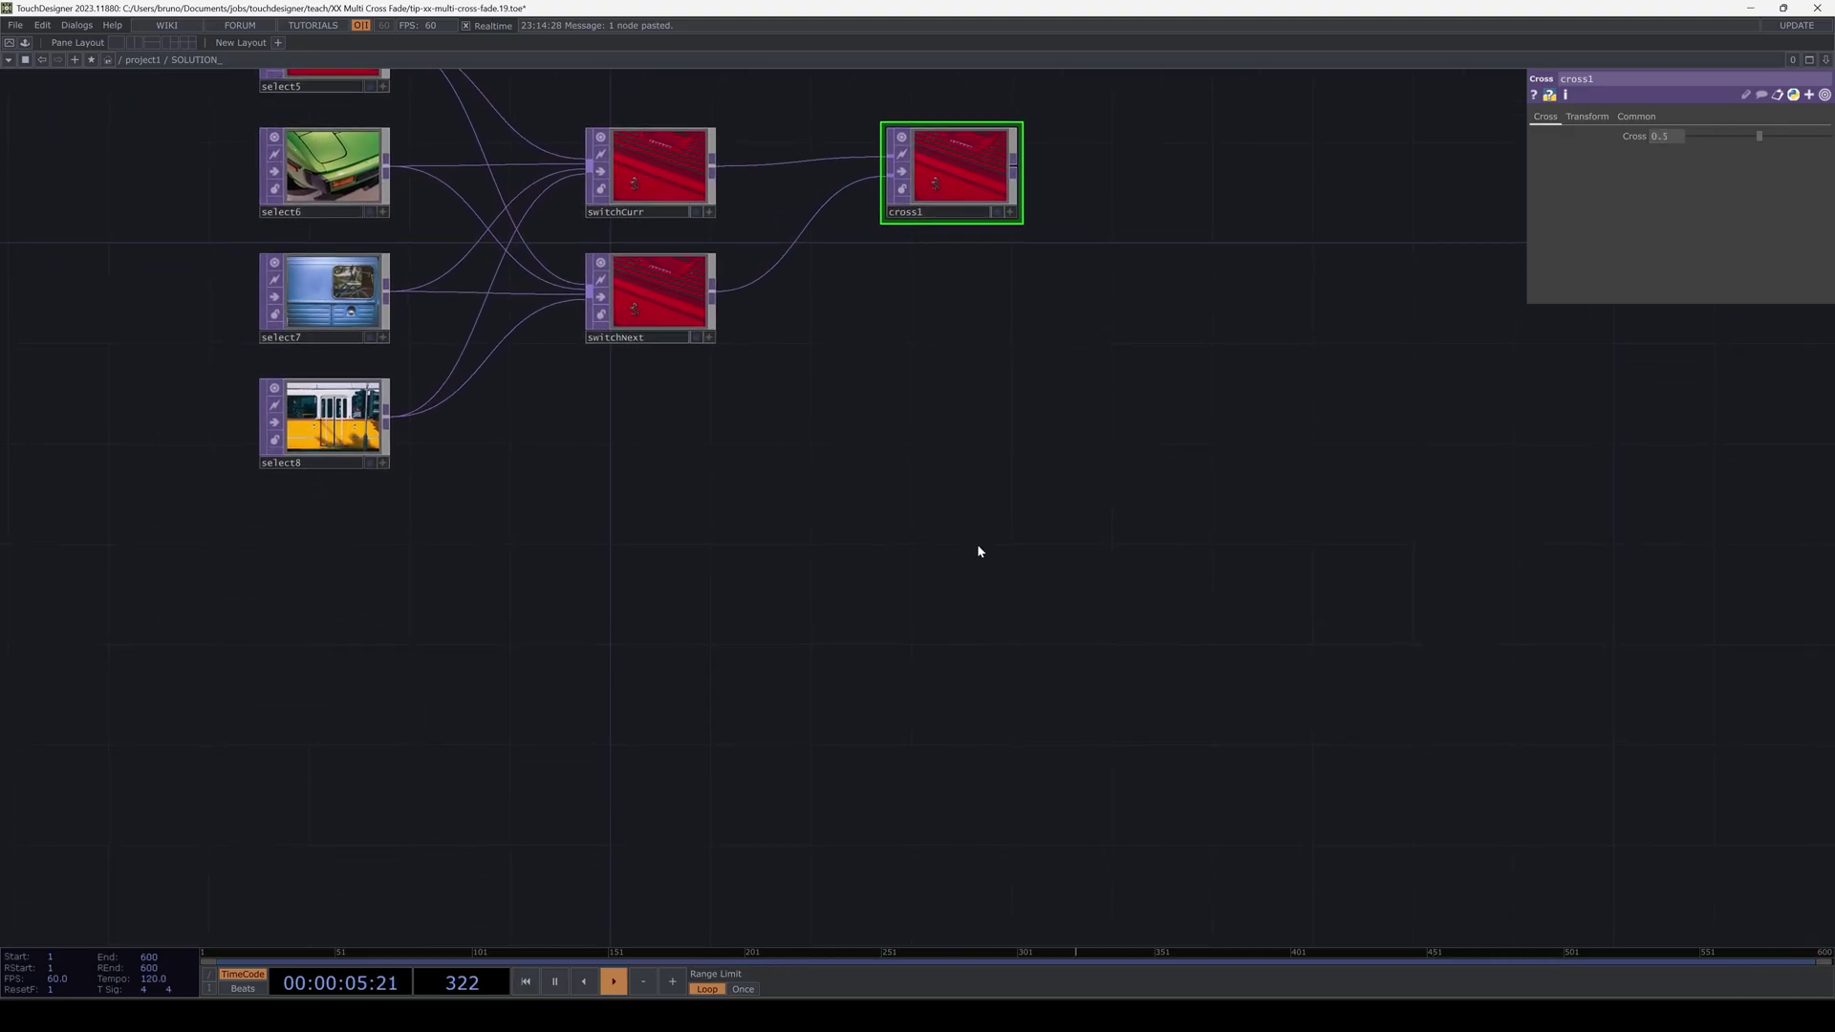
key("Tab")
type("timer")
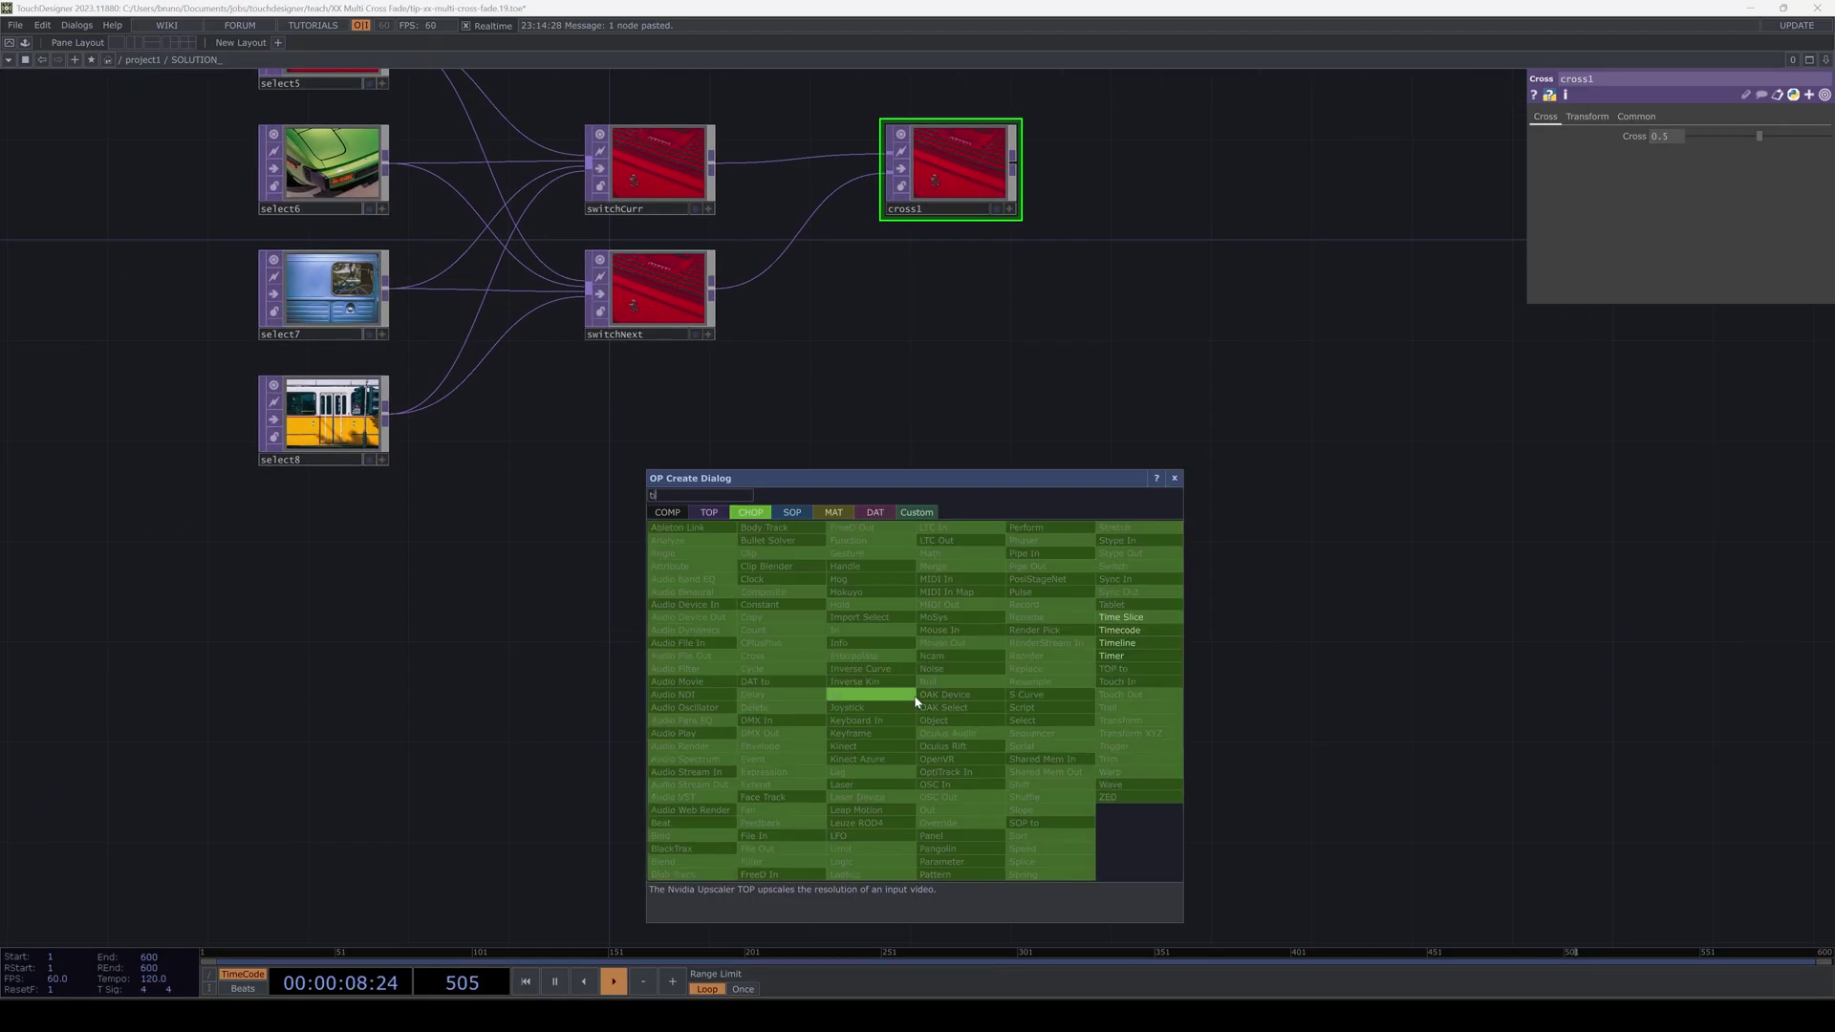
key("Return")
left_click(916, 702)
left_click_drag(925, 696, 950, 696)
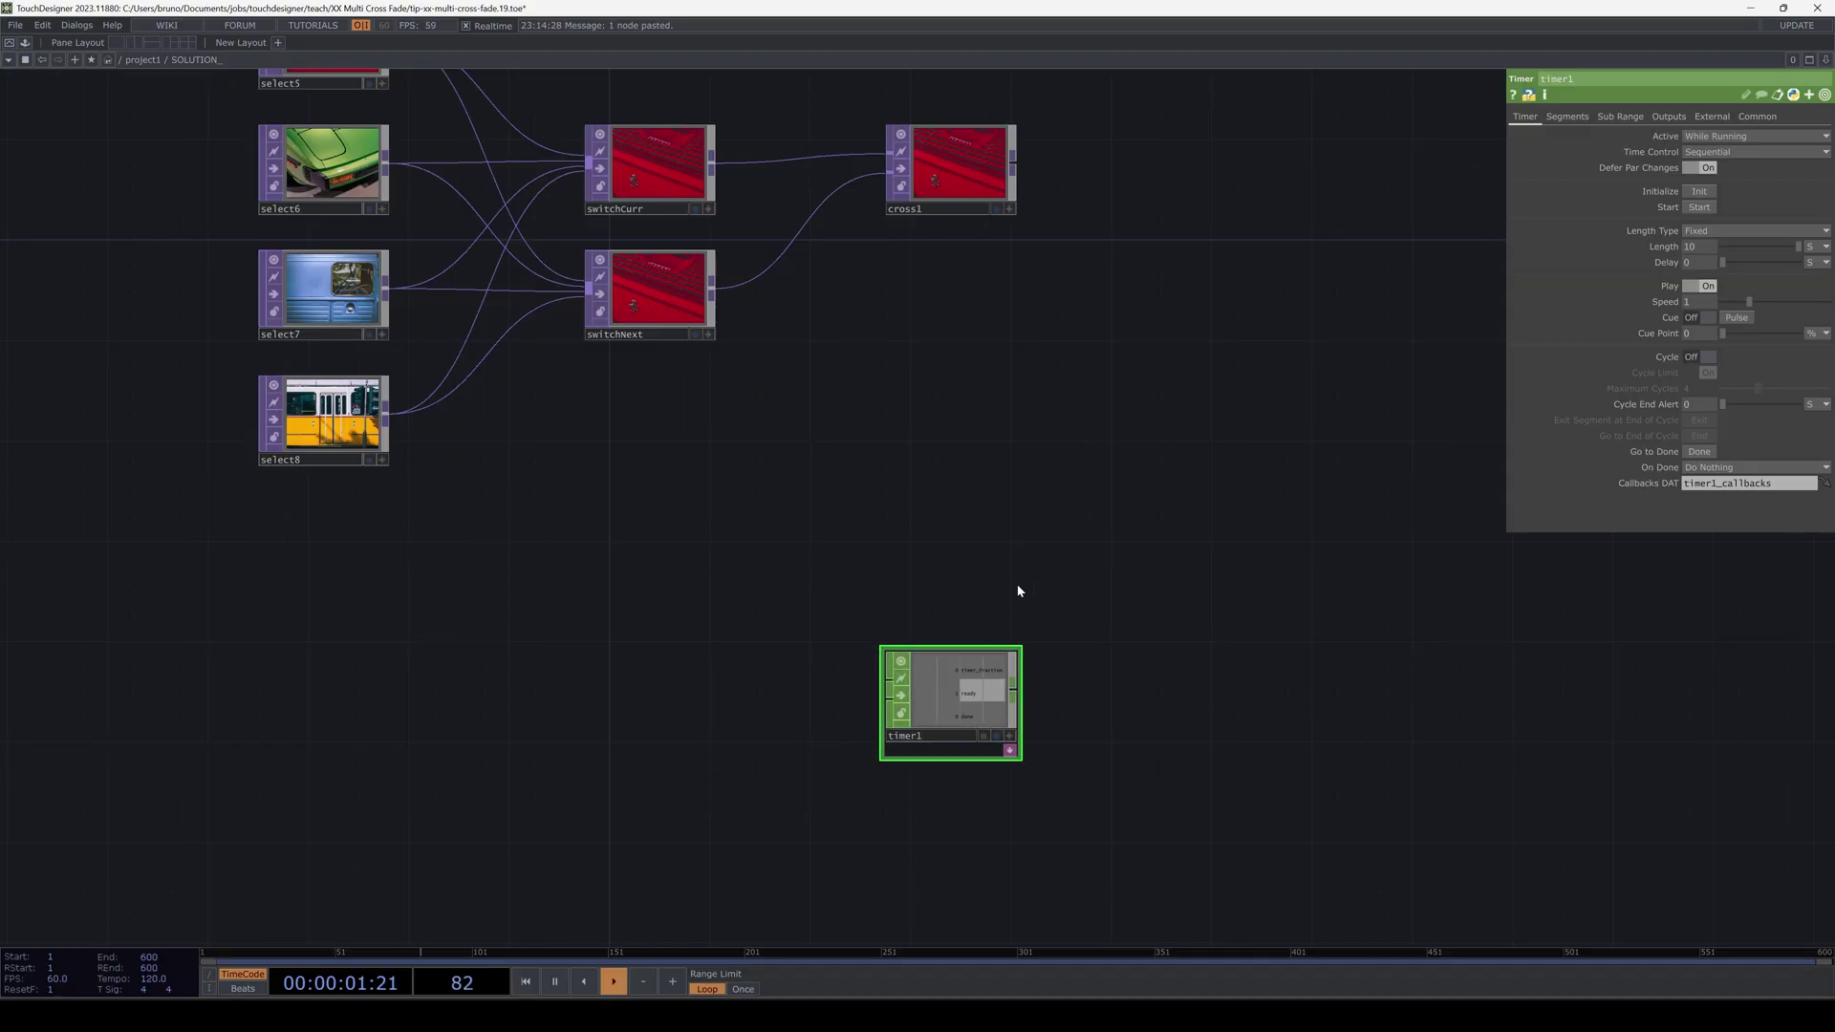
Add null1 after timer1, drive cross1's Cross from timer_fraction, and shift both nodes left.
key("Tab")
left_click(1130, 690)
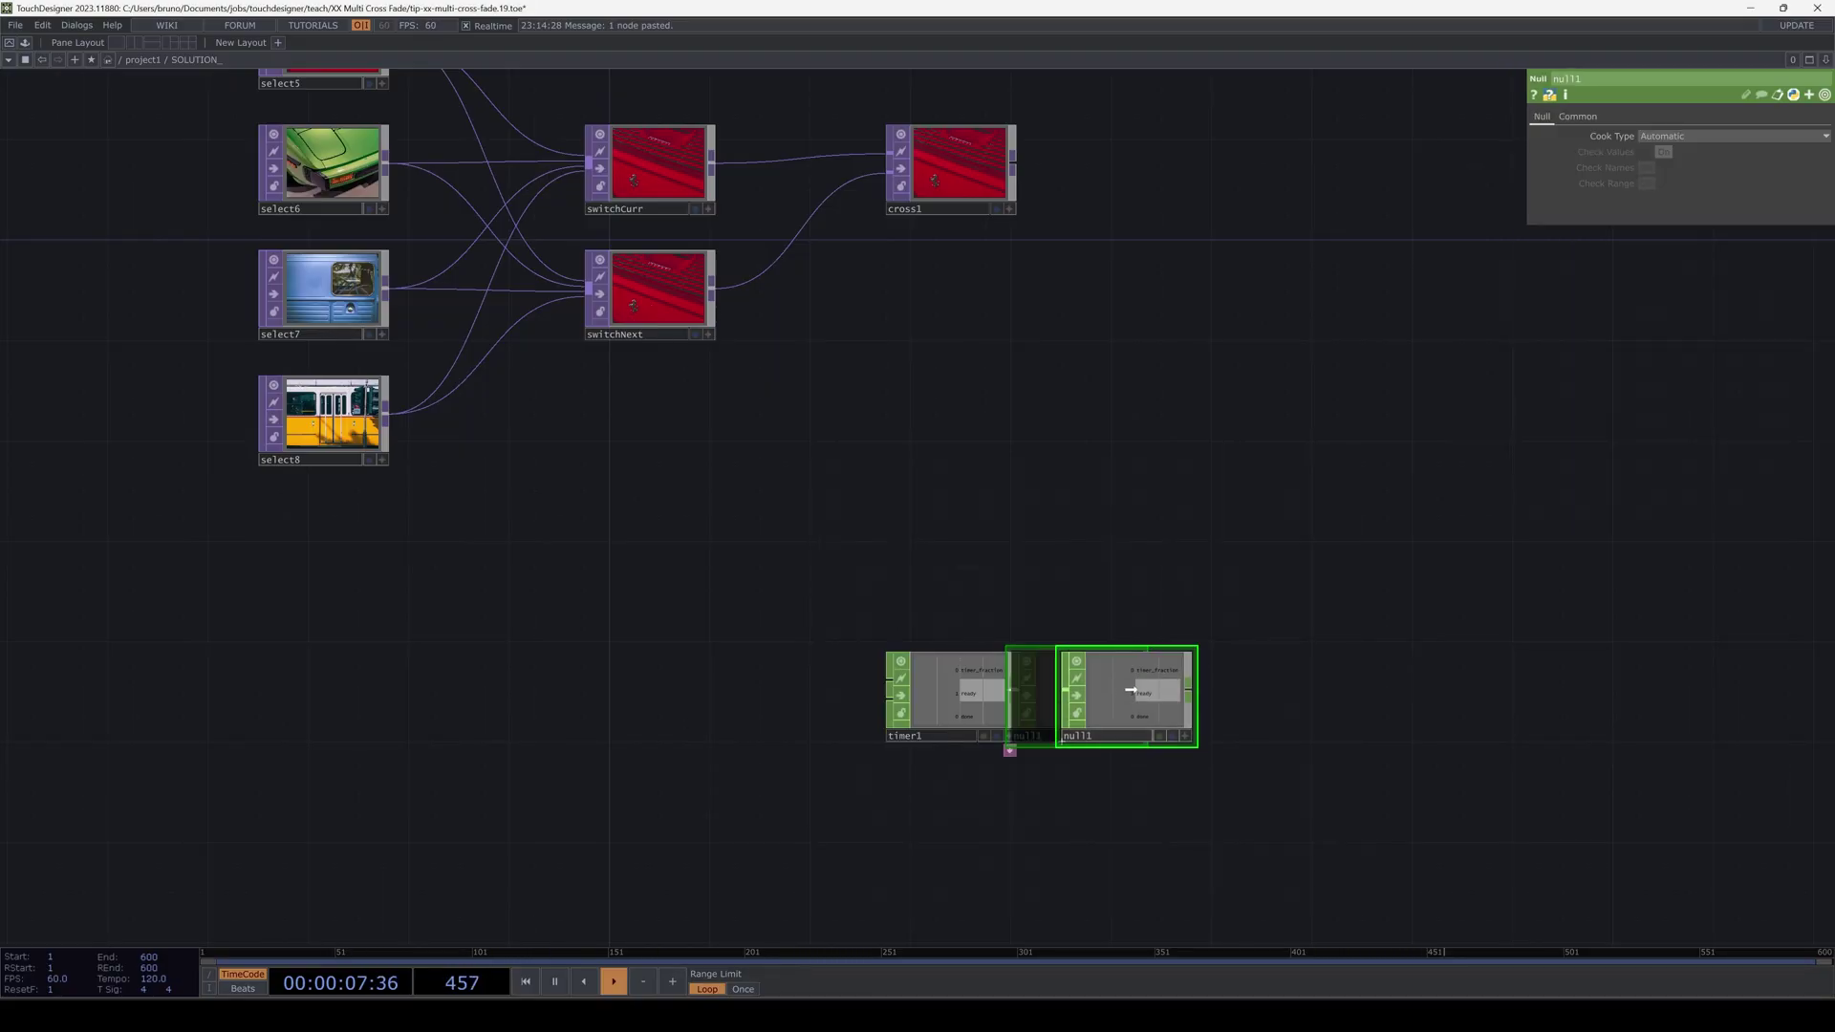
left_click(982, 177)
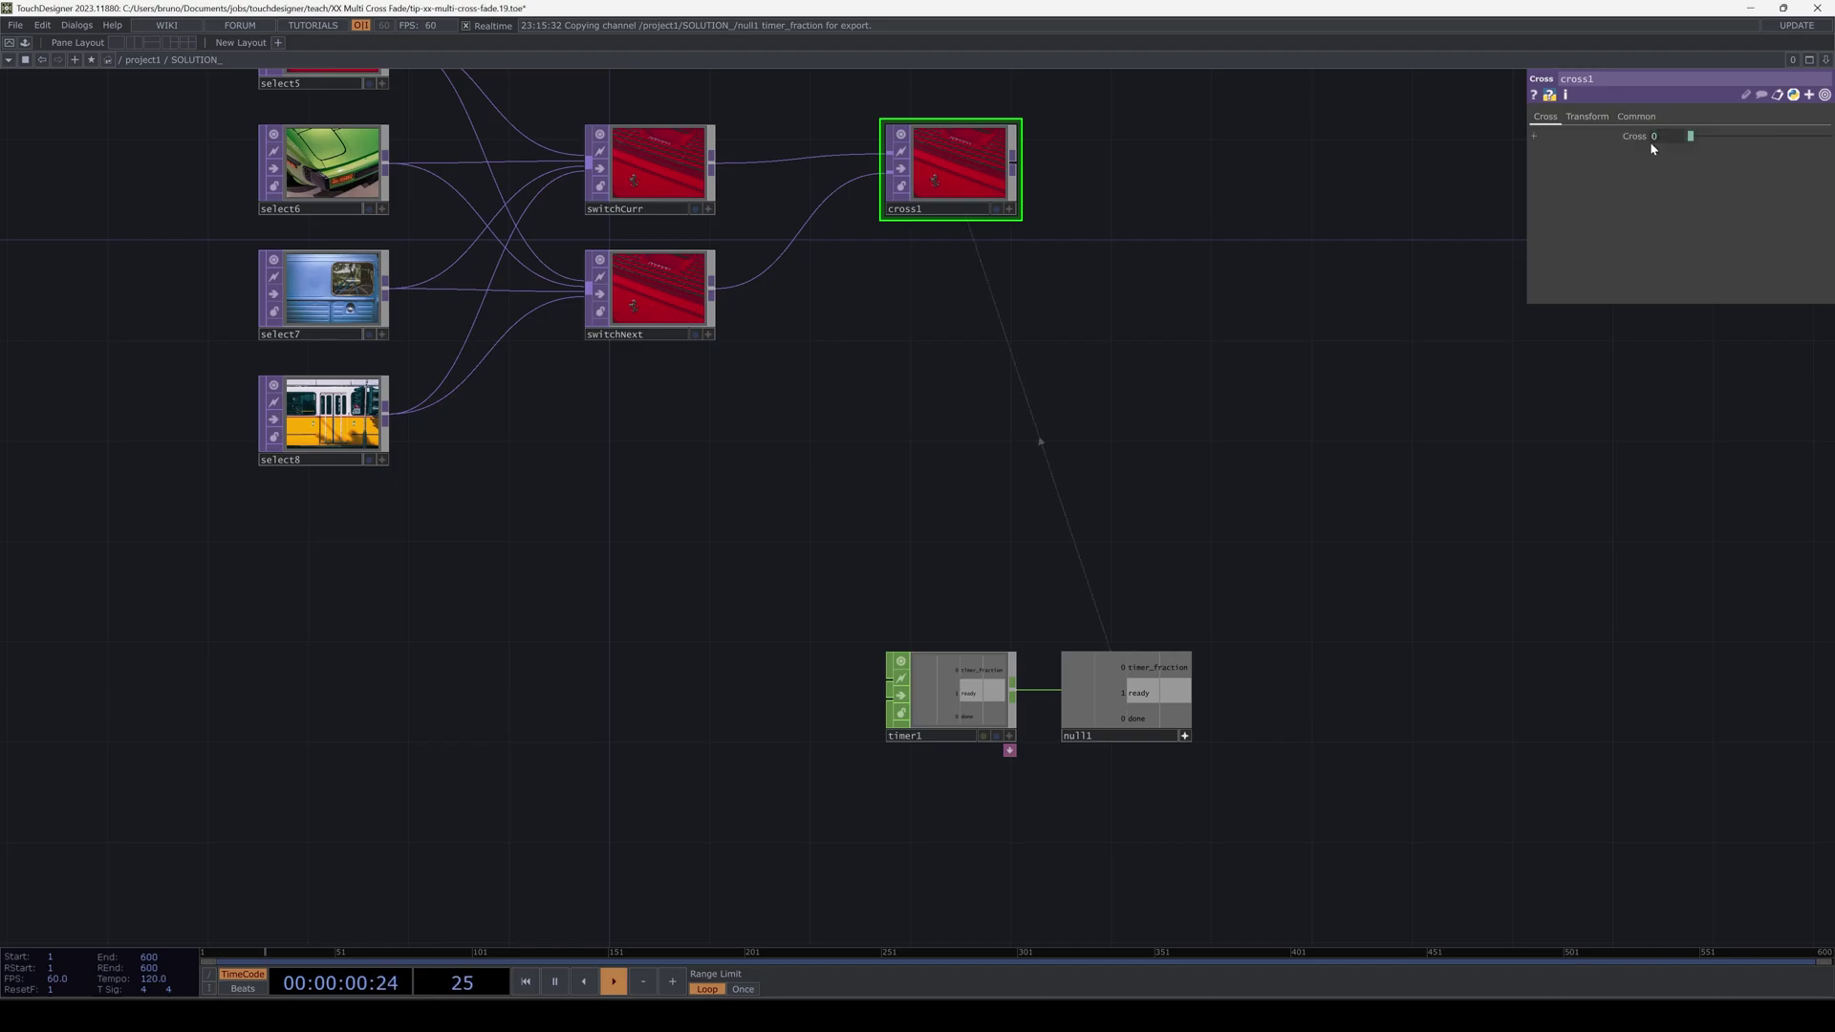
left_click_drag(1099, 750, 1101, 751)
left_click_drag(1132, 722, 956, 722)
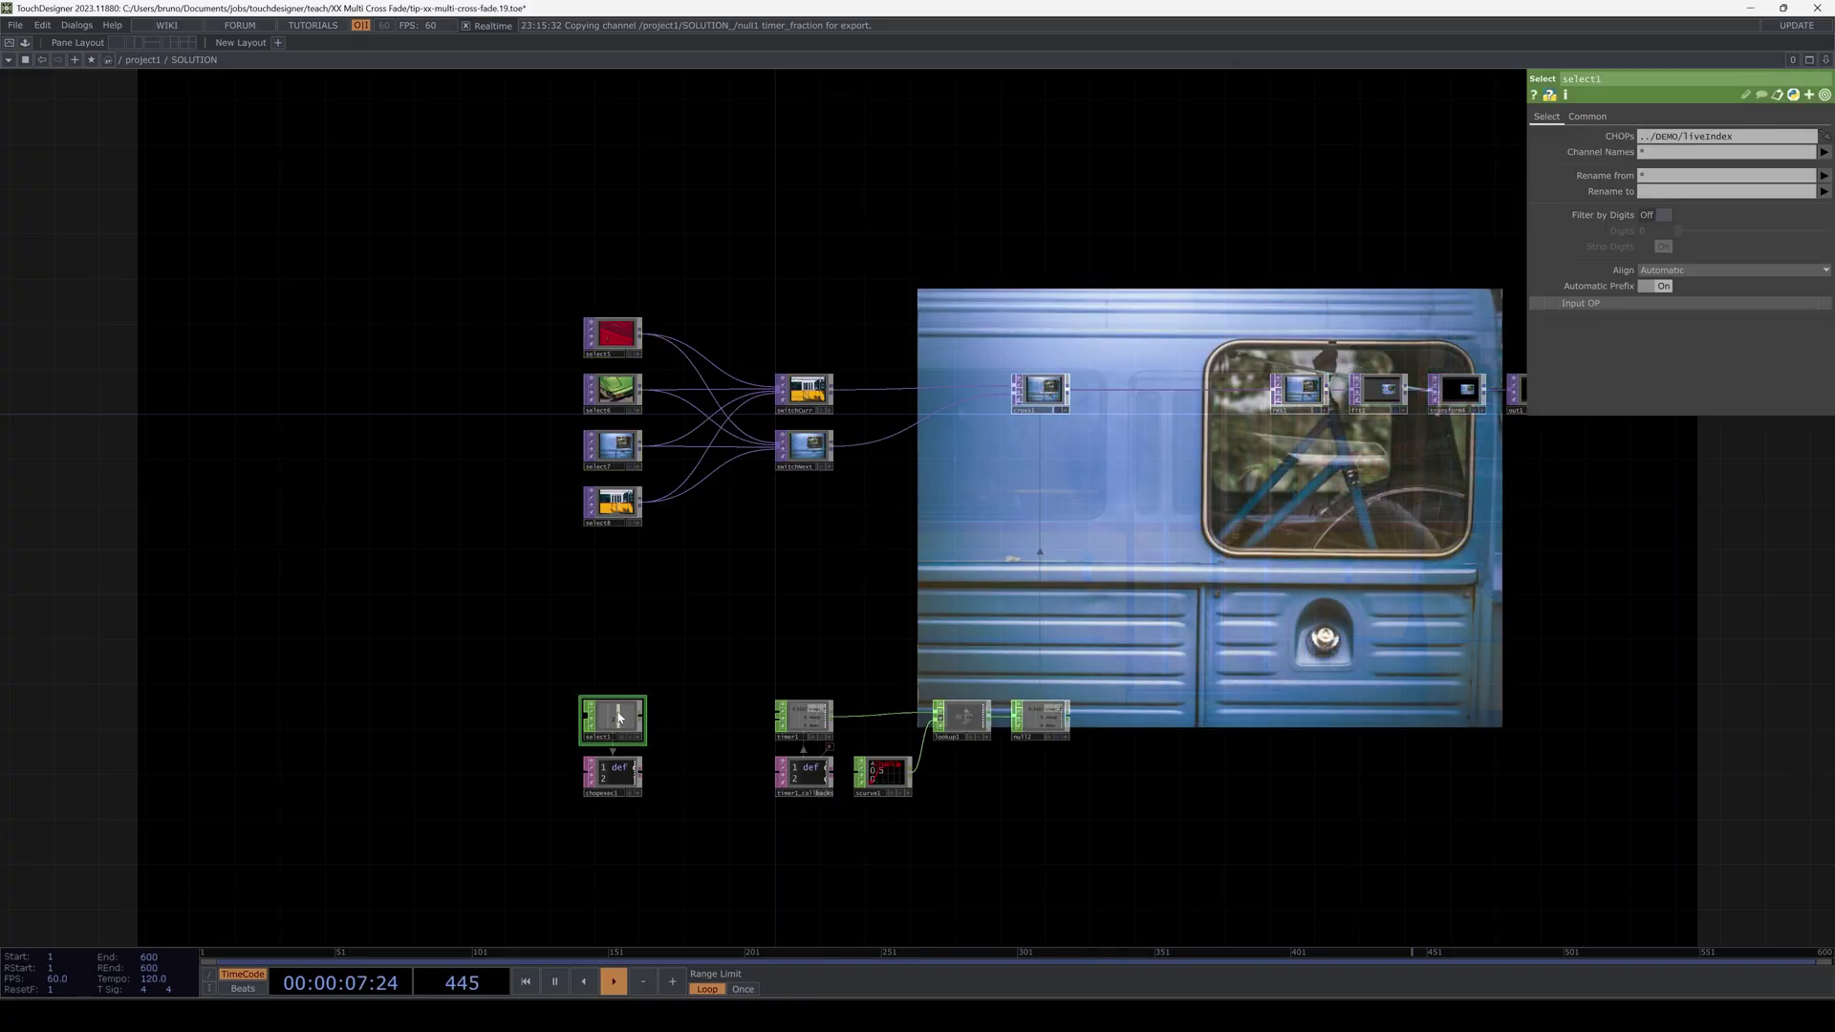
Paste the copied select1 CHOP into SOLUTION_ at the lower left.
key("u")
key("i")
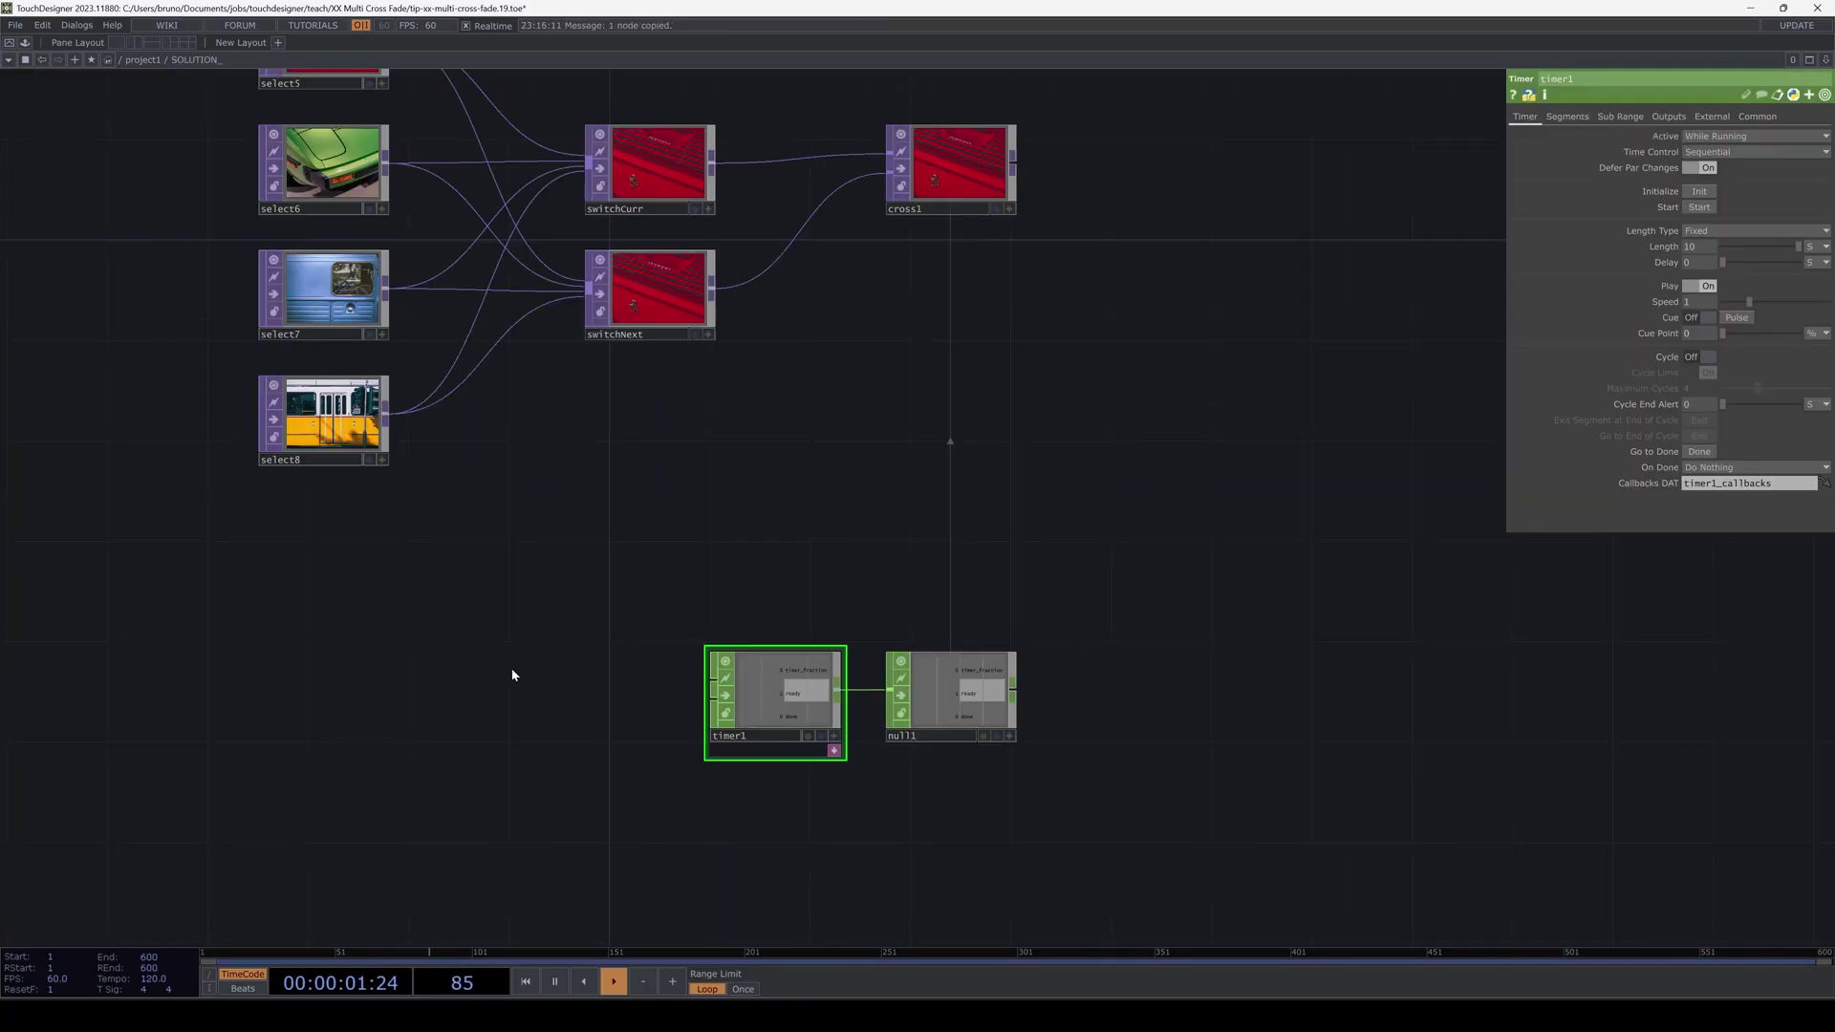
key("ctrl+v")
left_click_drag(520, 631, 321, 704)
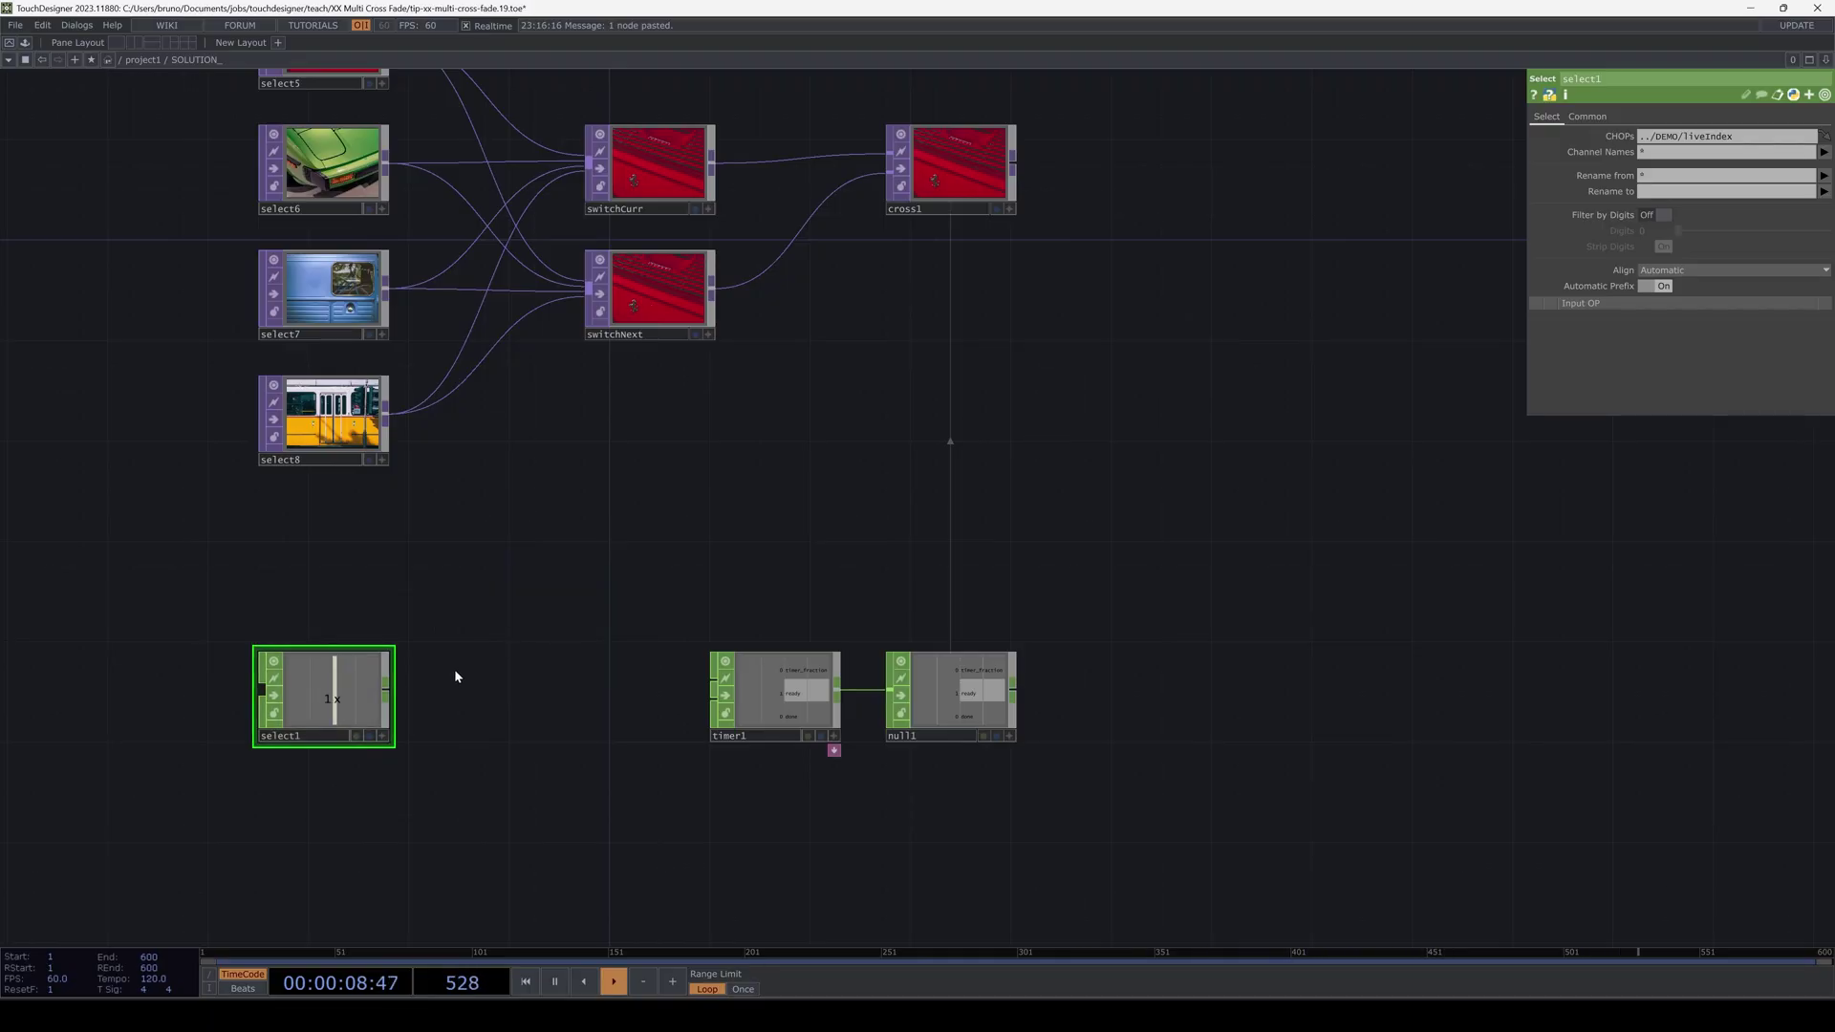
Add a chopexec1 CHOP Execute DAT below select1 and bring its script into view.
key("Tab")
key("Right")
key("Right")
key("Right")
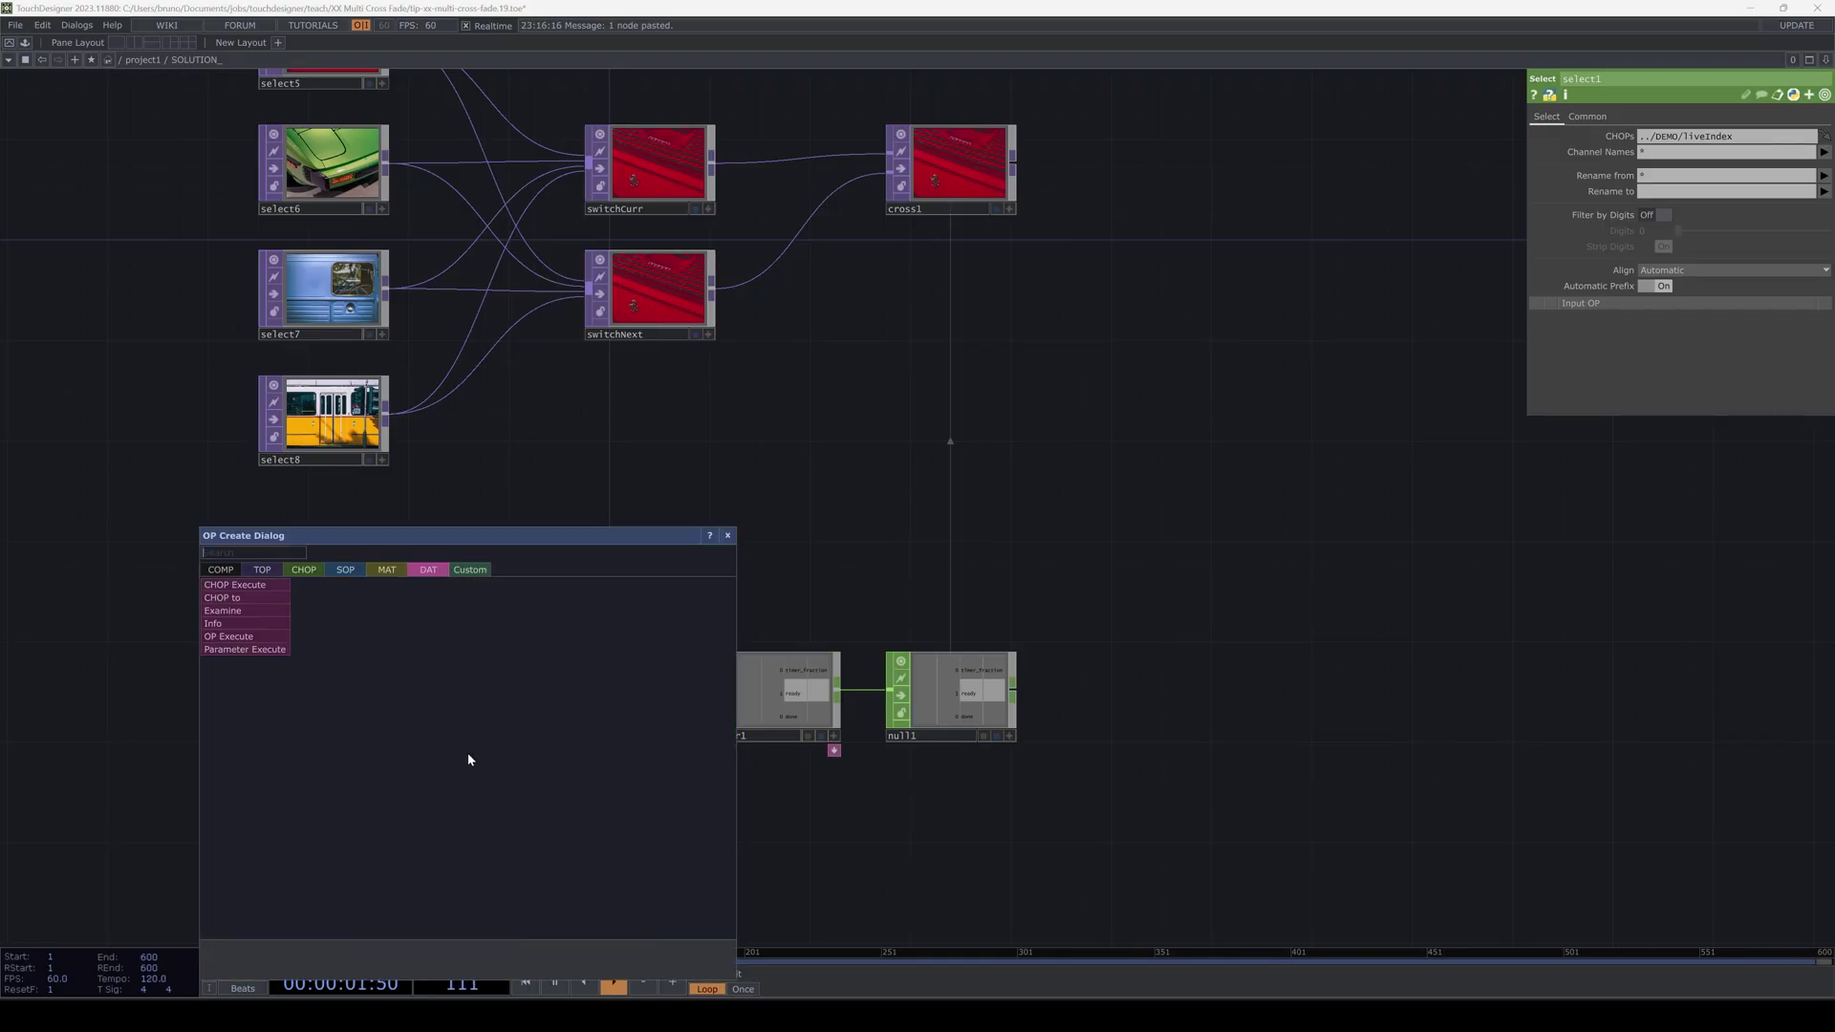
key("Escape")
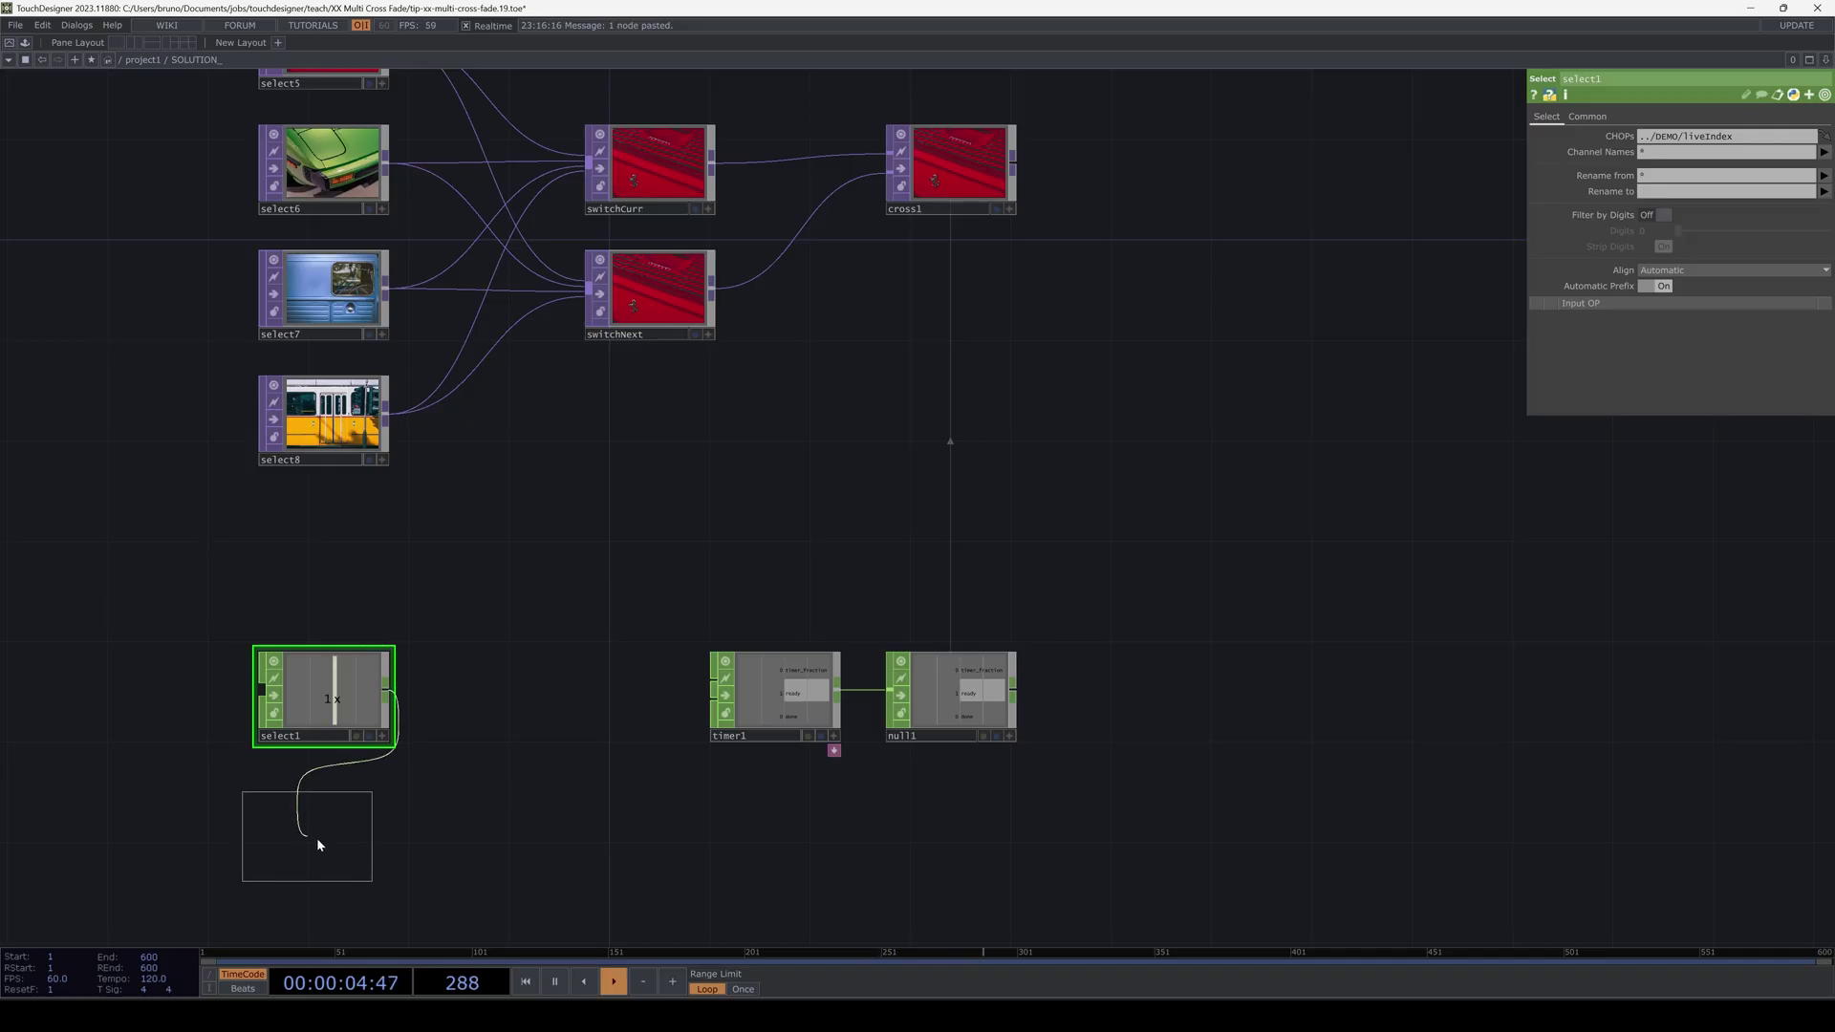
left_click(328, 835)
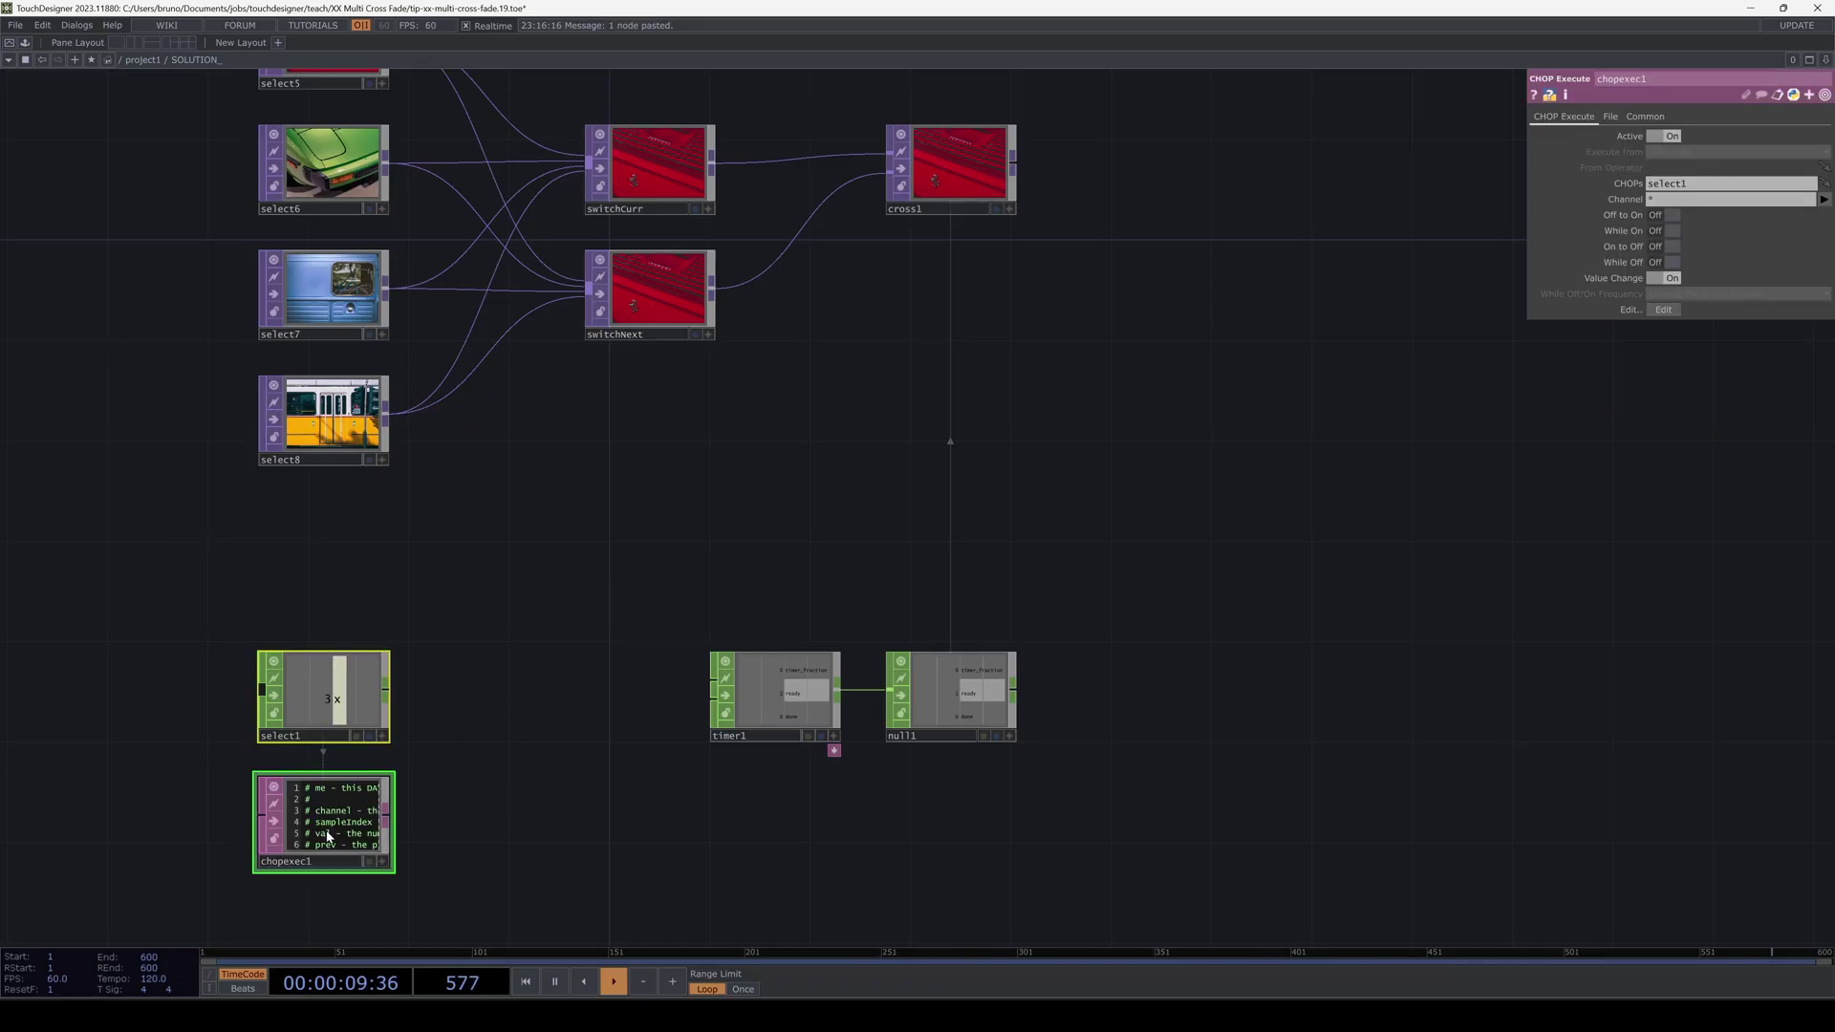
left_click_drag(569, 692, 902, 397)
Delete the template callbacks above onValueChange in chopexec1's script.
scroll(901, 397, "up", 5)
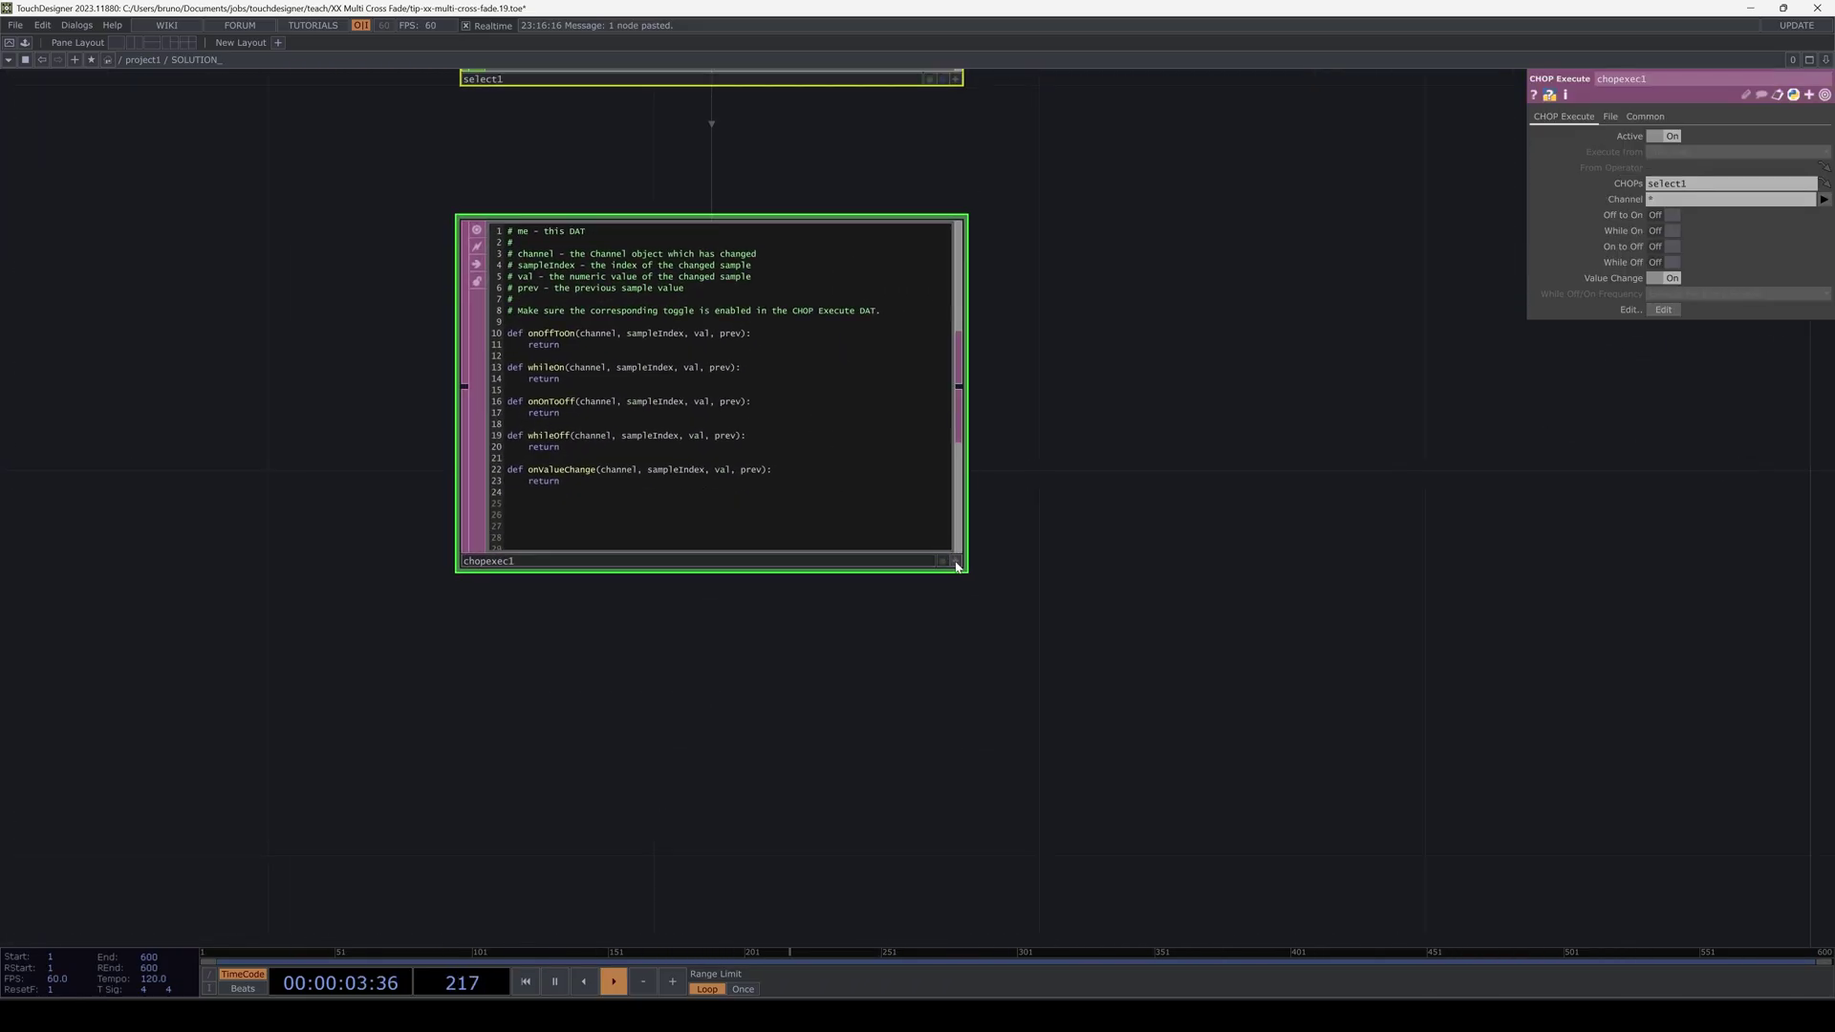
key("shift+Down")
key("shift+Down")
key("shift+Down")
key("shift+Down")
key("shift+Down")
key("shift+Down")
key("shift+Down")
key("shift+Down")
key("shift+Down")
key("shift+Down")
key("shift+Down")
key("shift+Down")
key("shift+Down")
key("shift+Down")
key("shift+Down")
key("shift+Down")
key("shift+Down")
key("shift+Down")
key("shift+Down")
key("shift+Down")
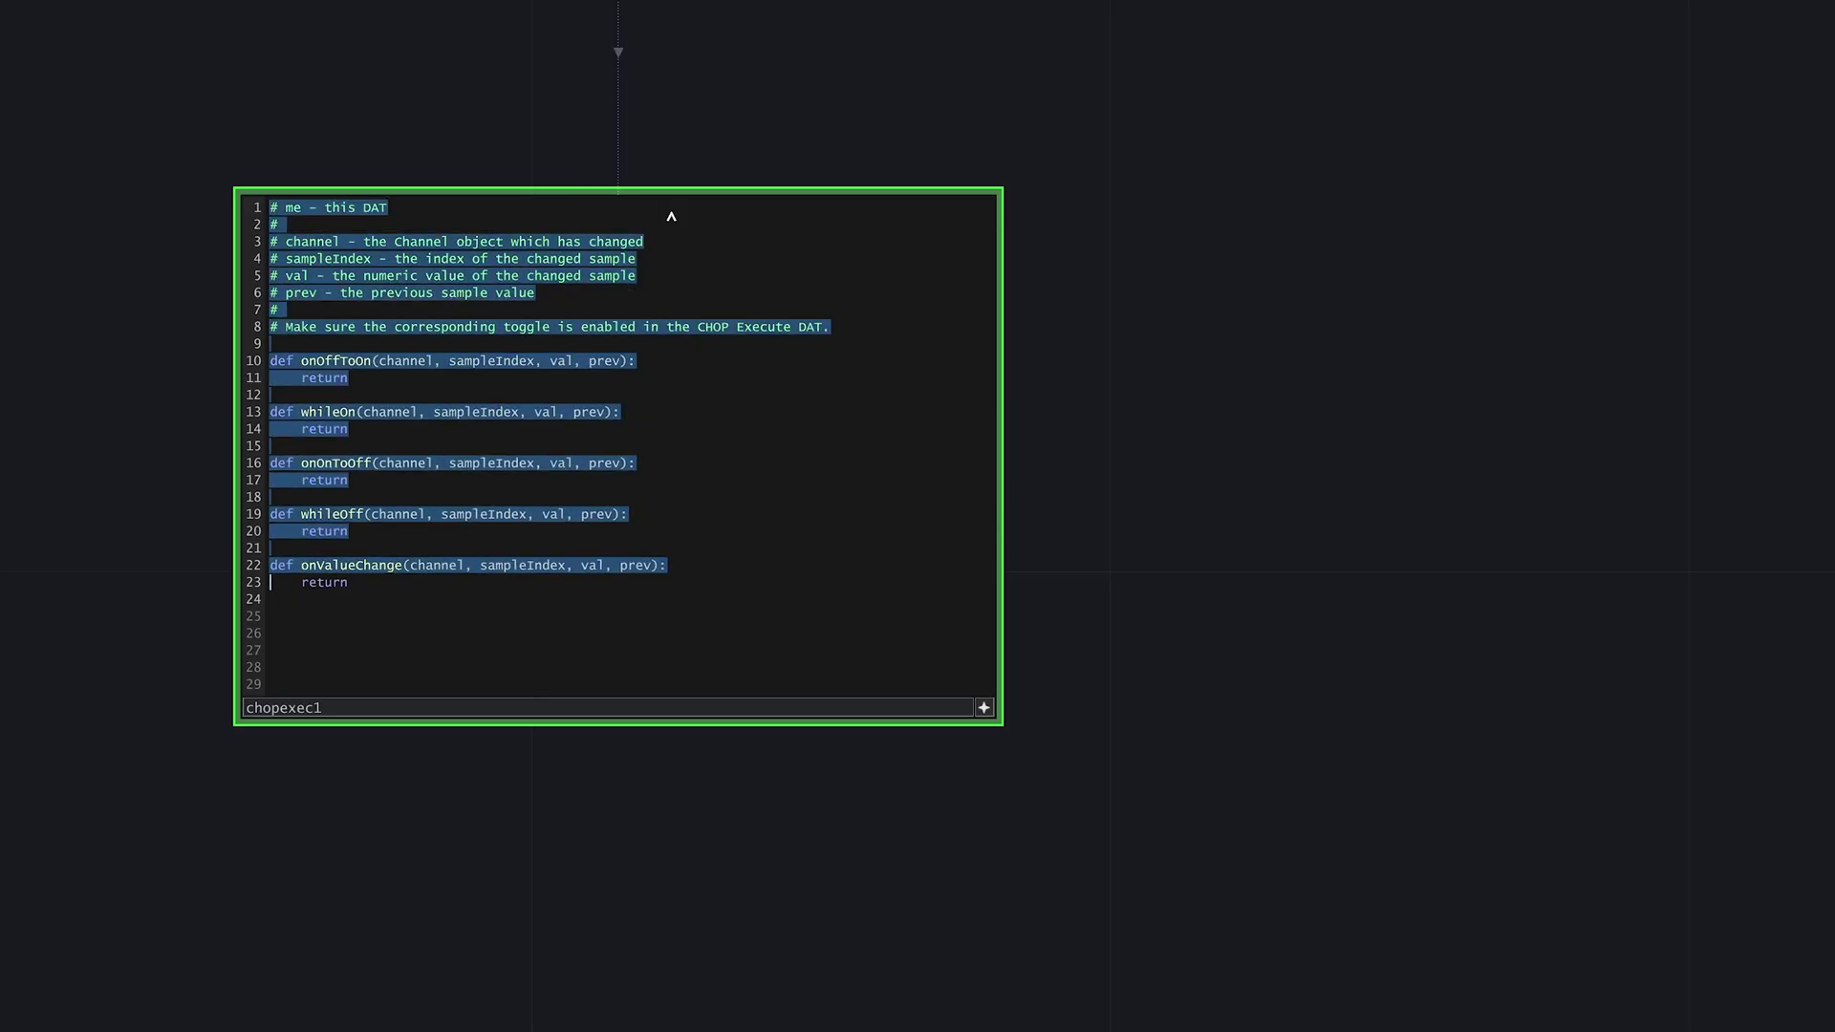
key("BackSpace")
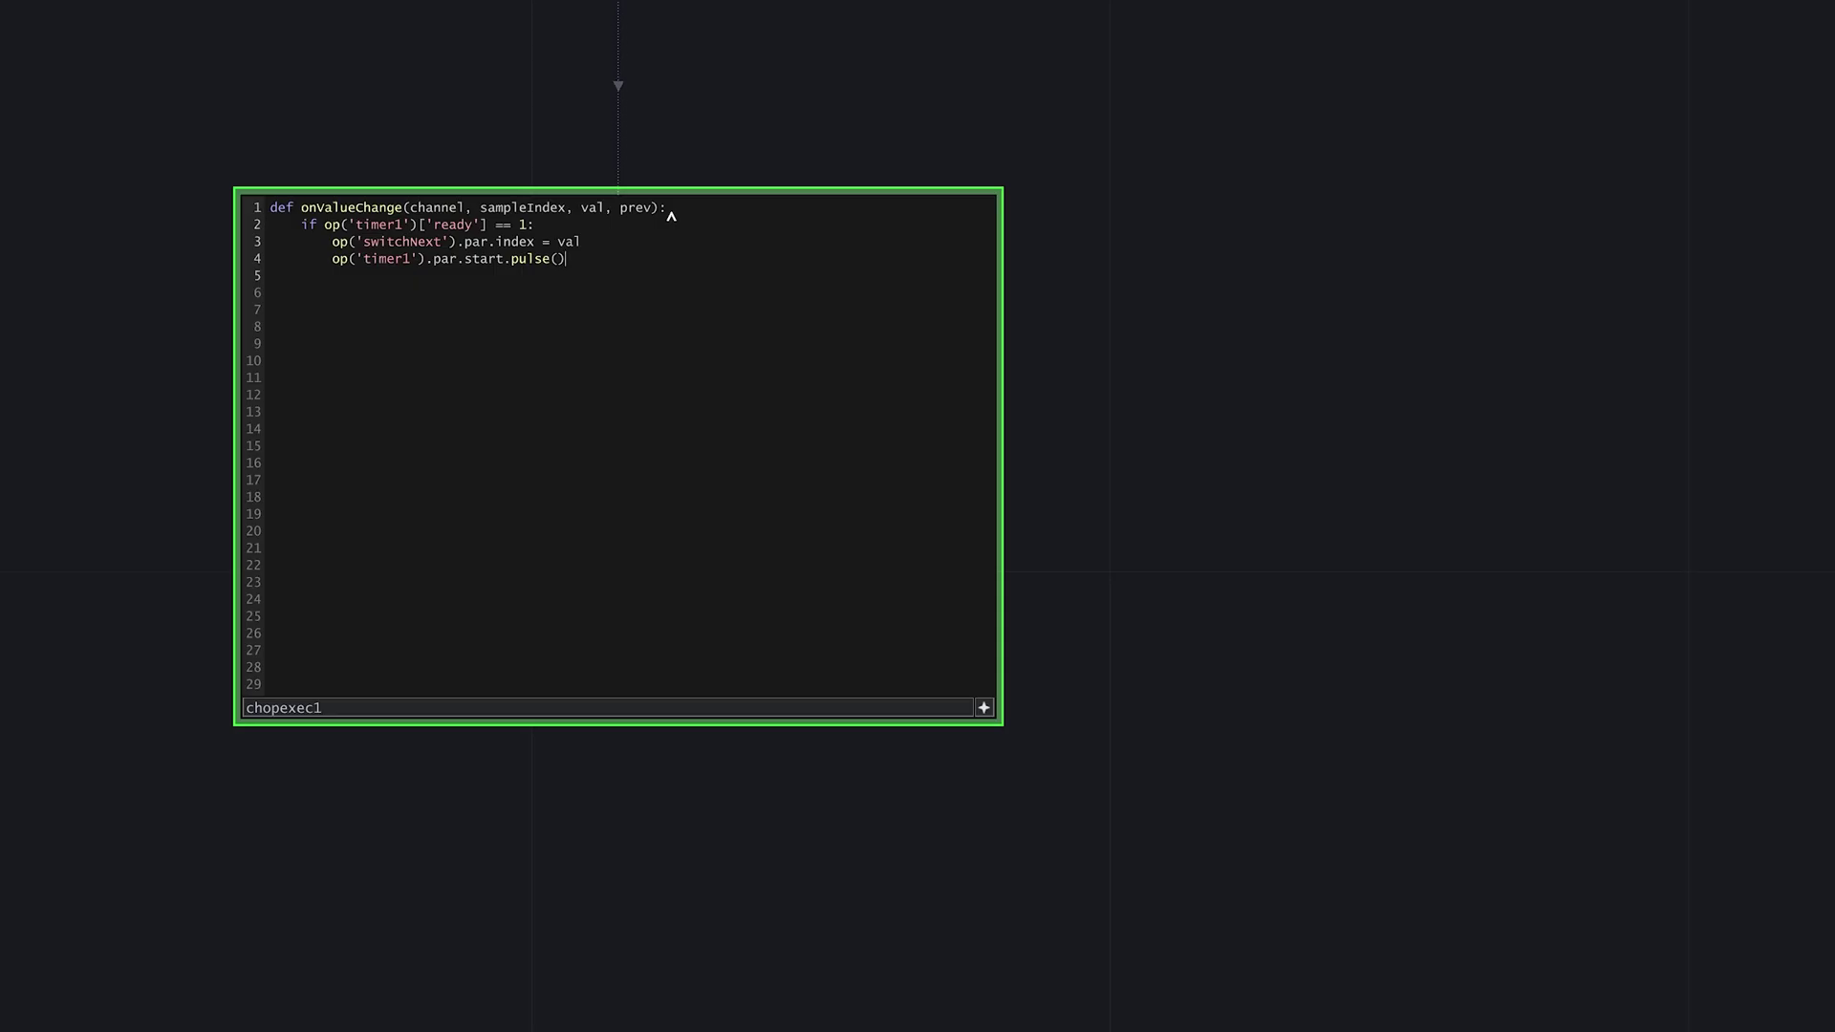
Set timer1's Length to 1, re-initialize it, and set On Done to Re-Initialize.
scroll(1405, 360, "down", 4)
left_click_drag(1523, 403, 1083, 631)
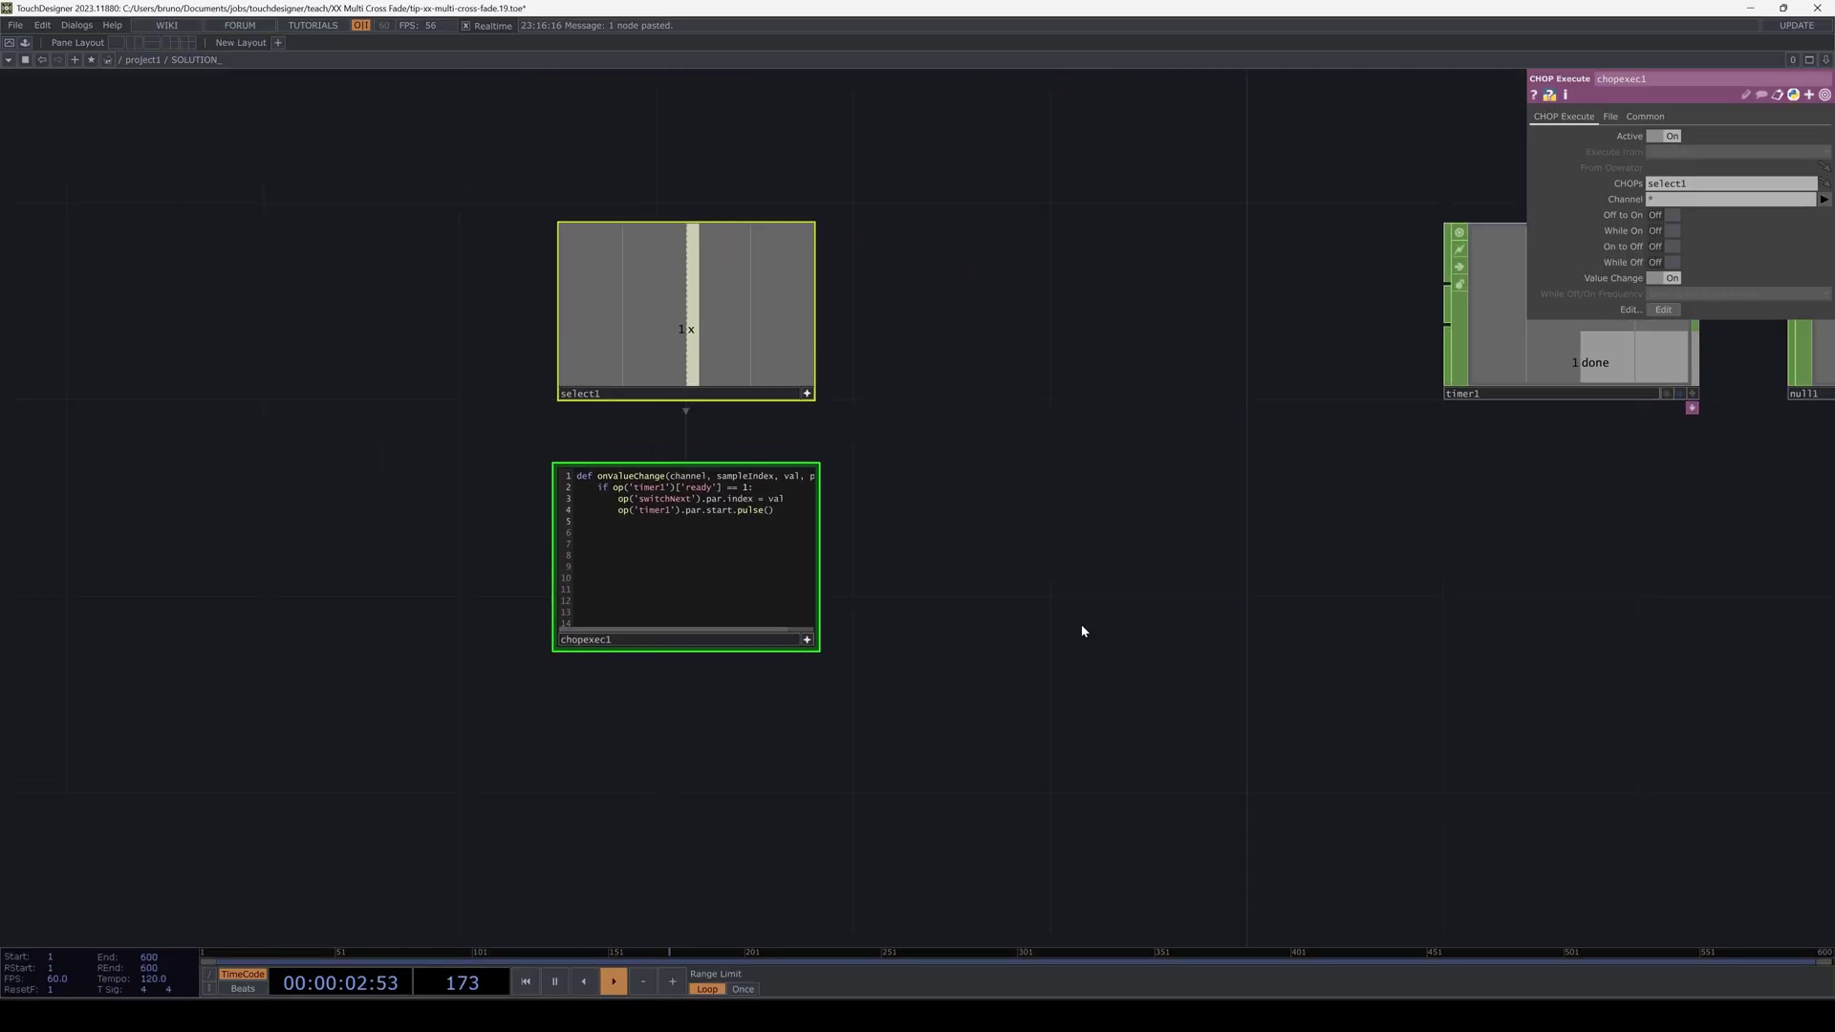
scroll(1083, 631, "down", 3)
left_click_drag(1351, 606, 1007, 544)
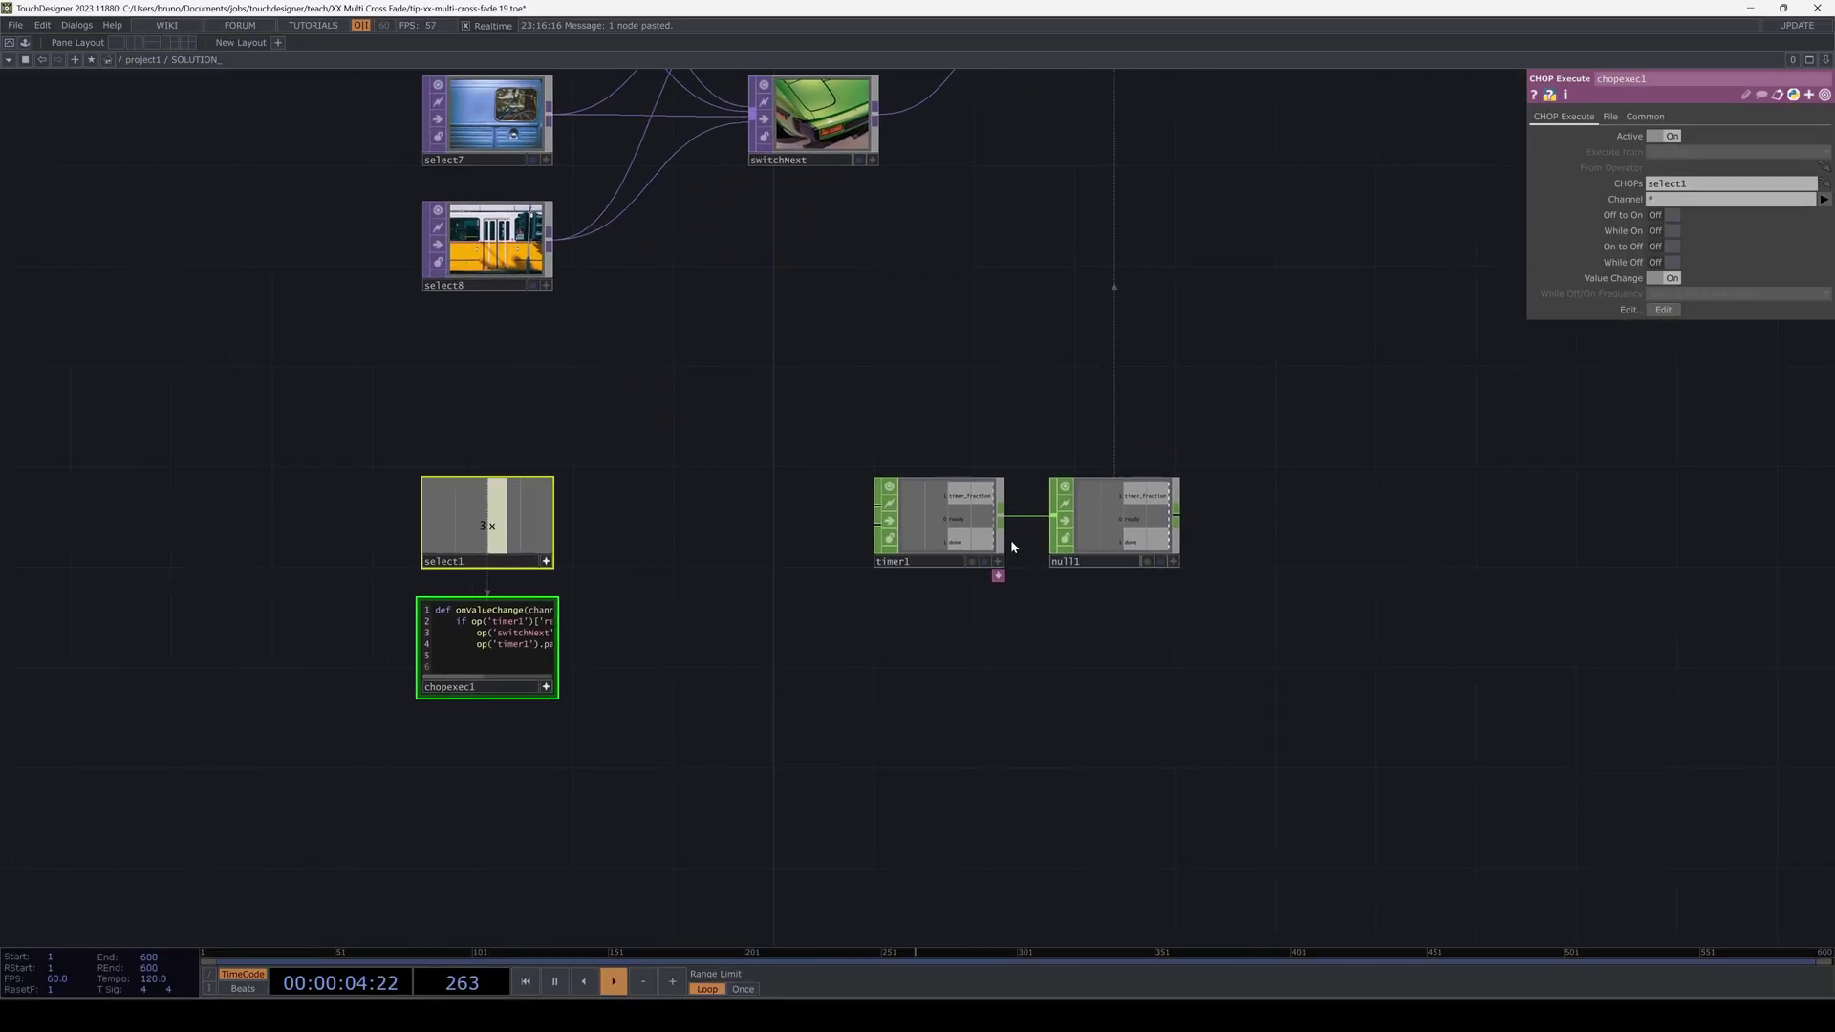
left_click(966, 506)
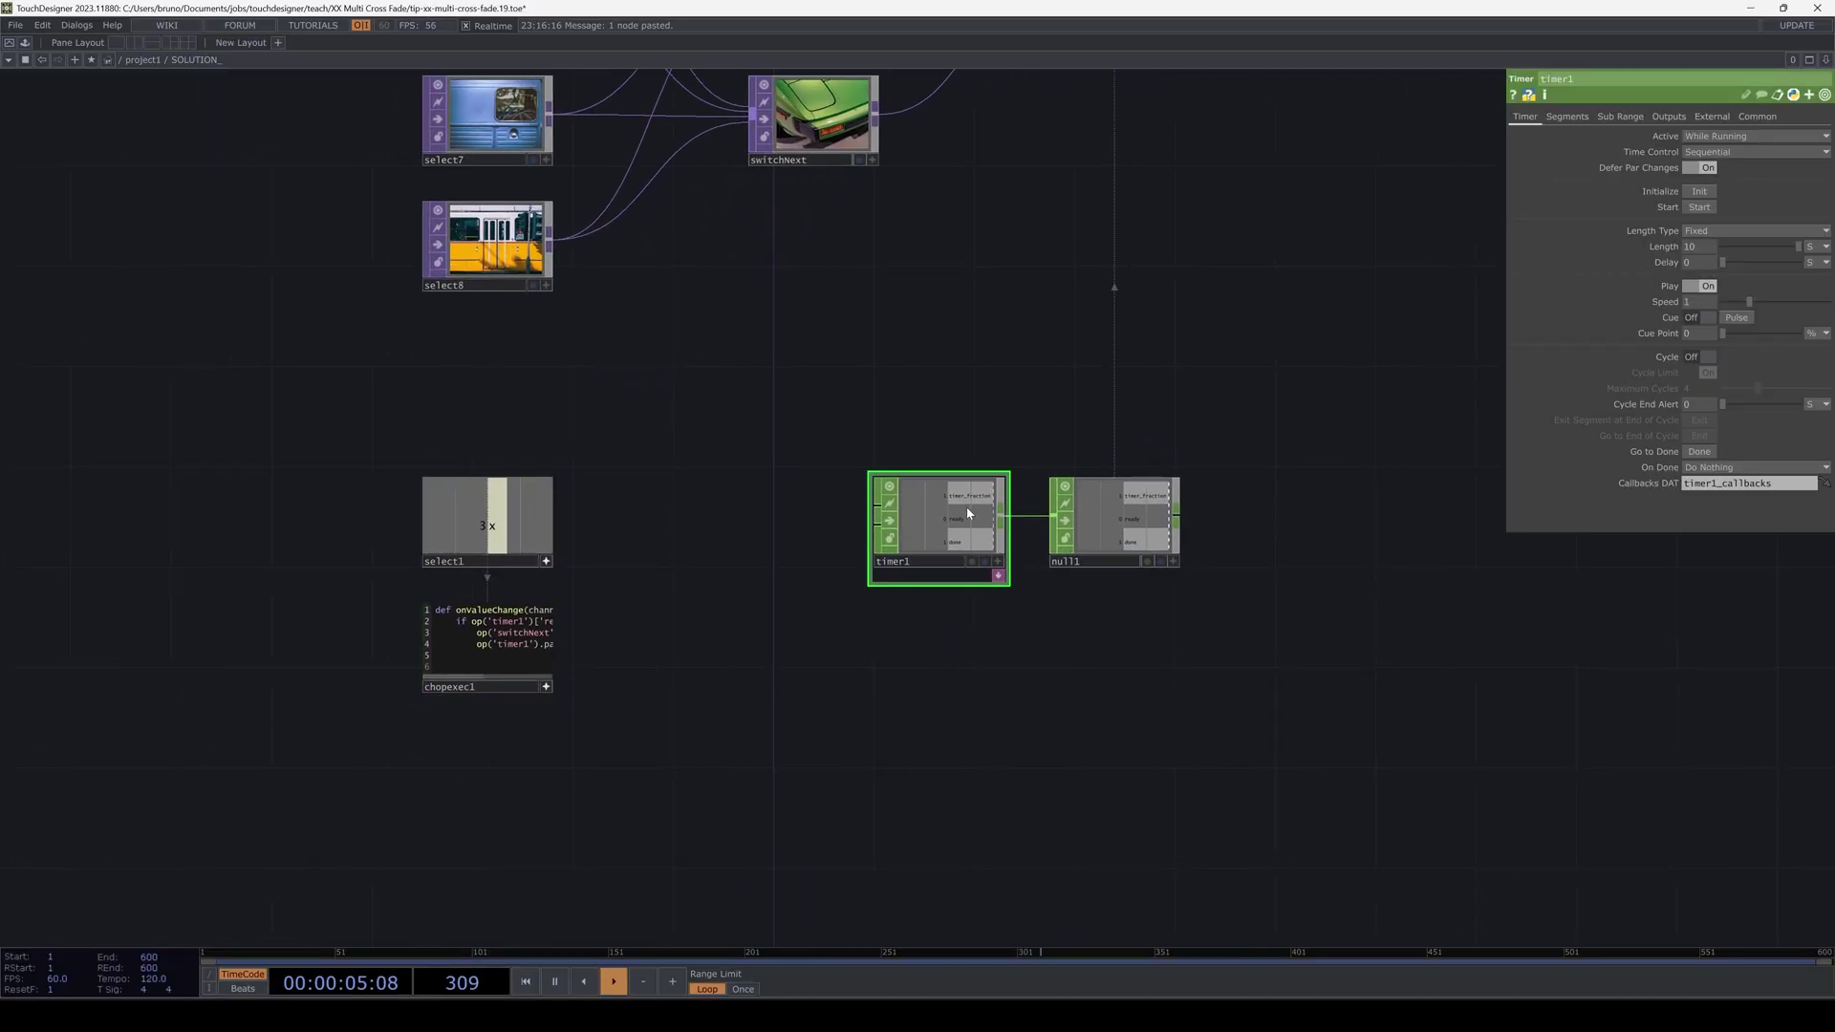
left_click(1686, 247)
type("1")
left_click(1701, 192)
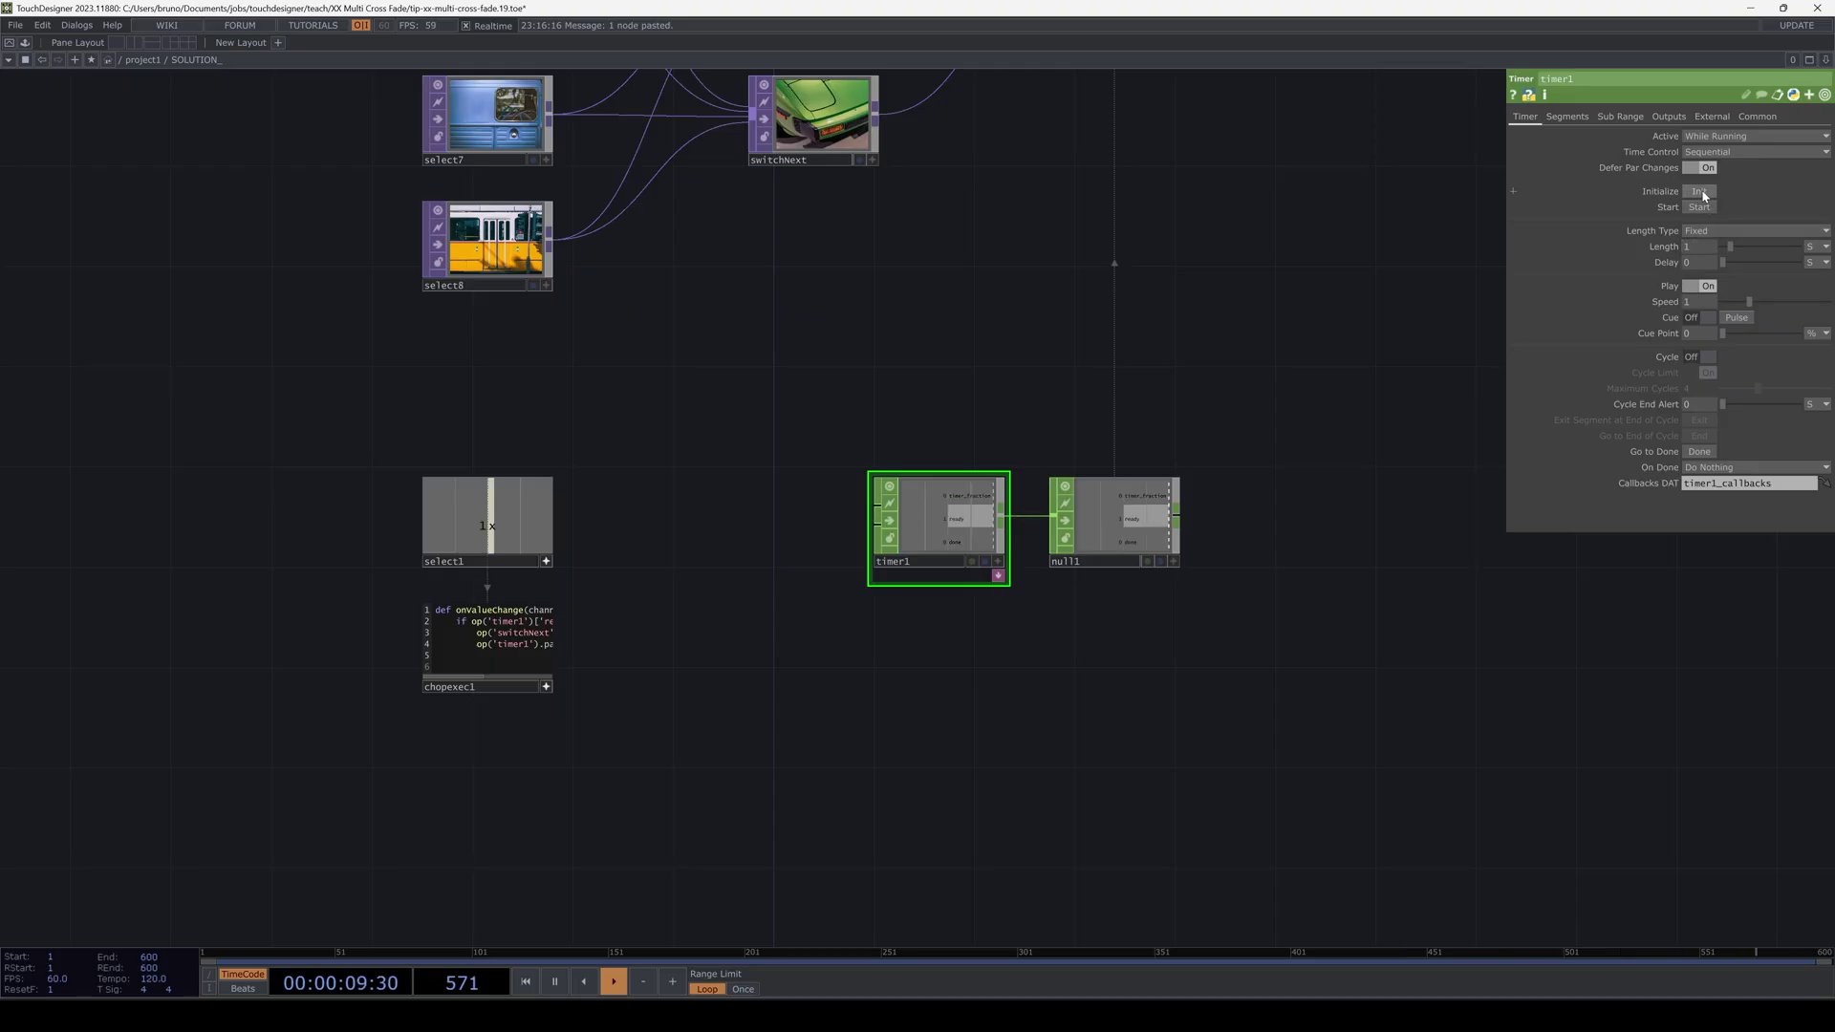
left_click(1713, 467)
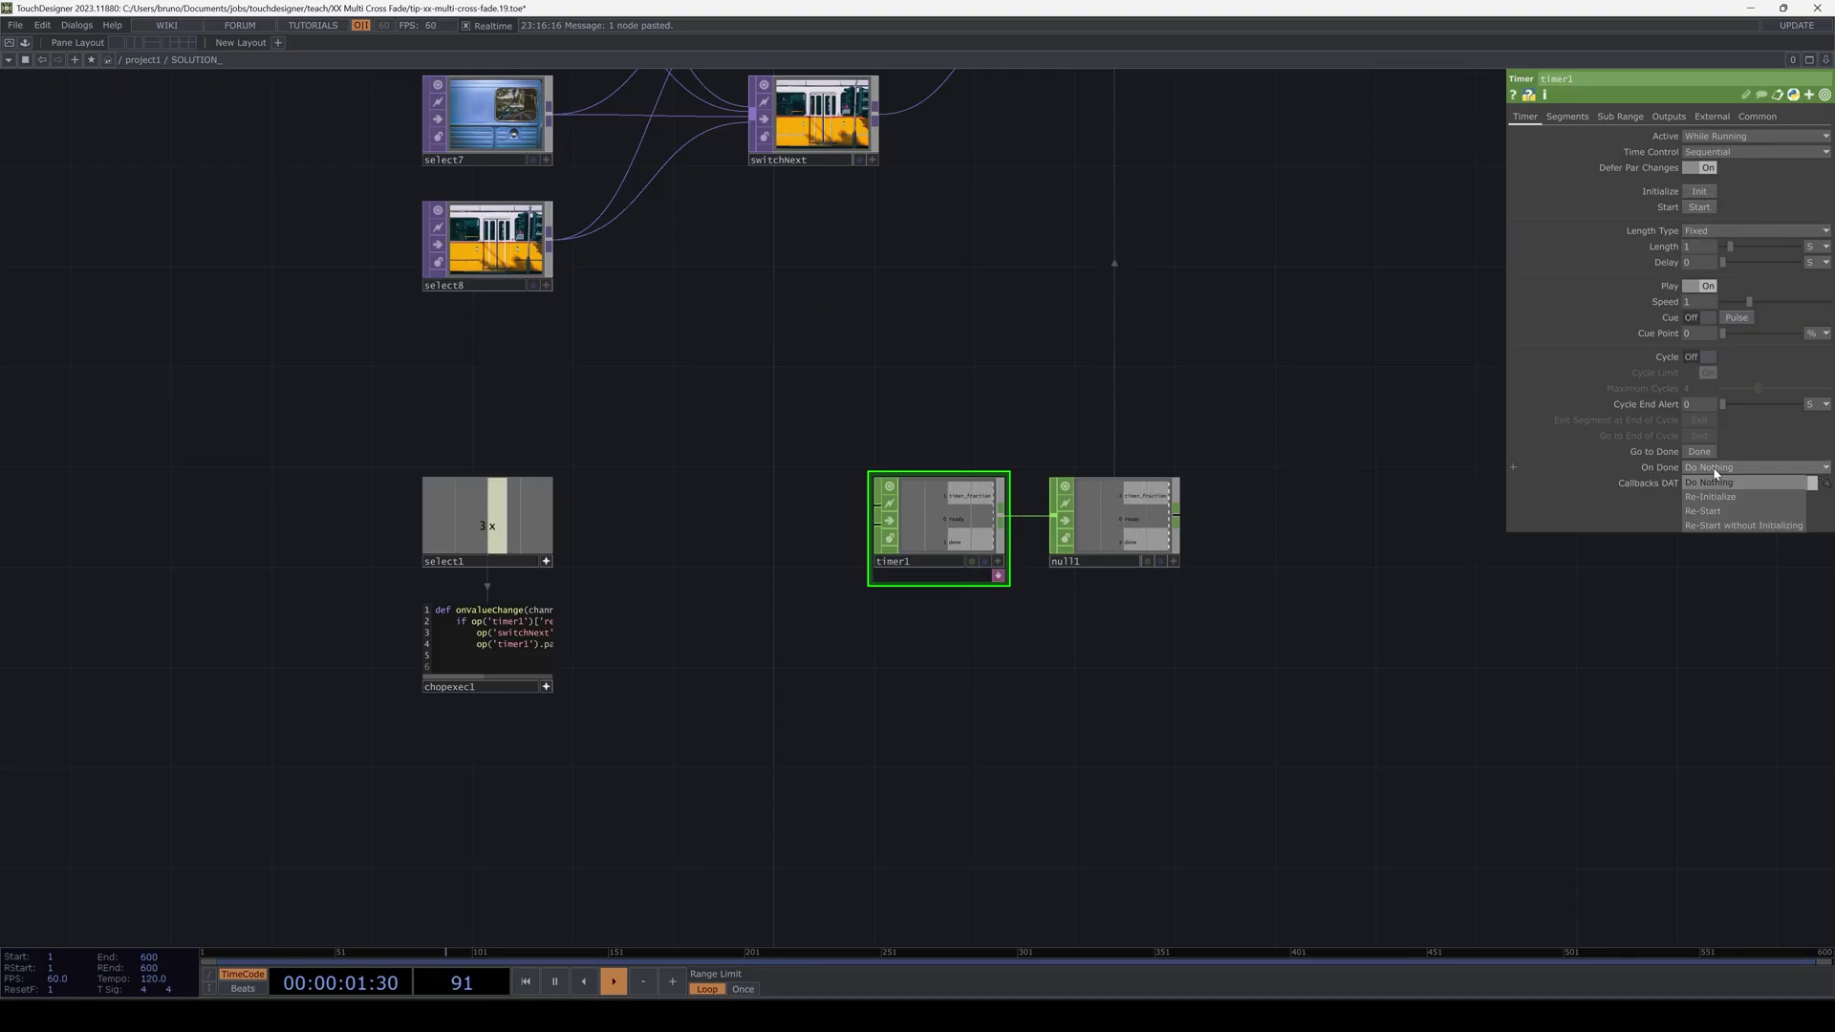
left_click(1711, 497)
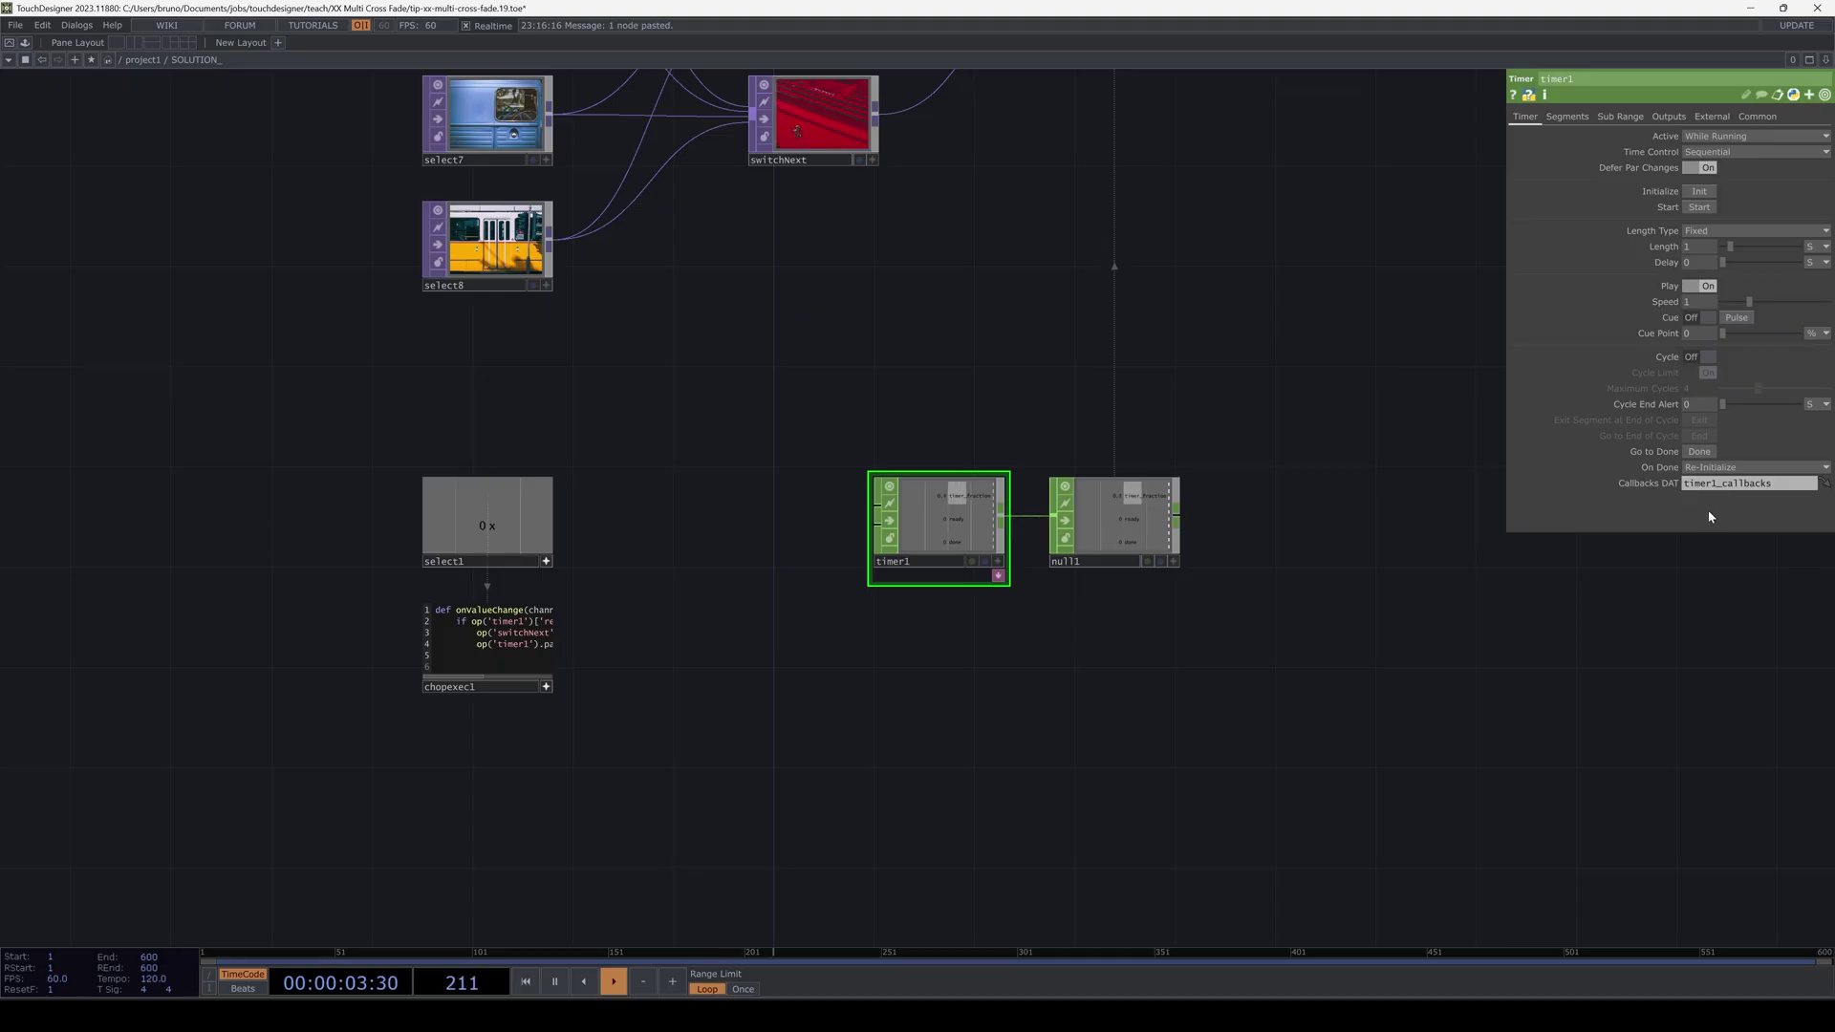
scroll(1082, 609, "up", 3)
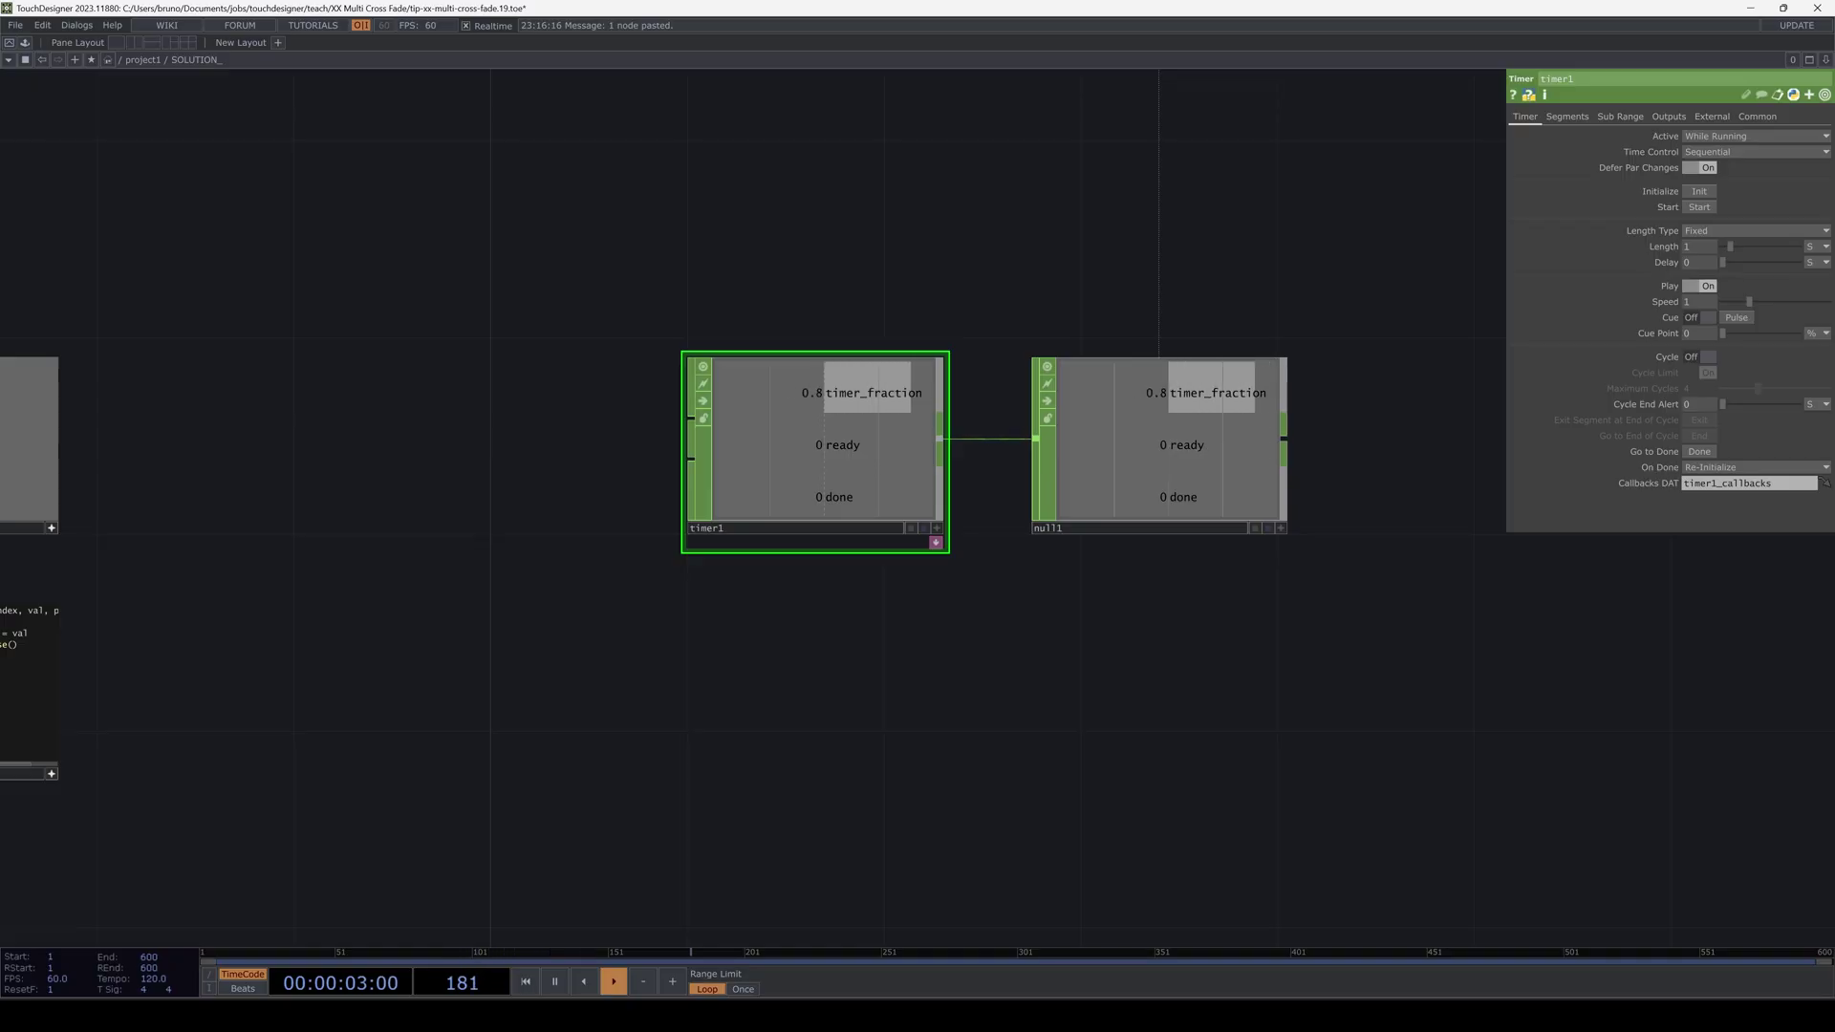
Reveal timer1_callbacks and delete its comment block and unused callbacks.
left_click(935, 541)
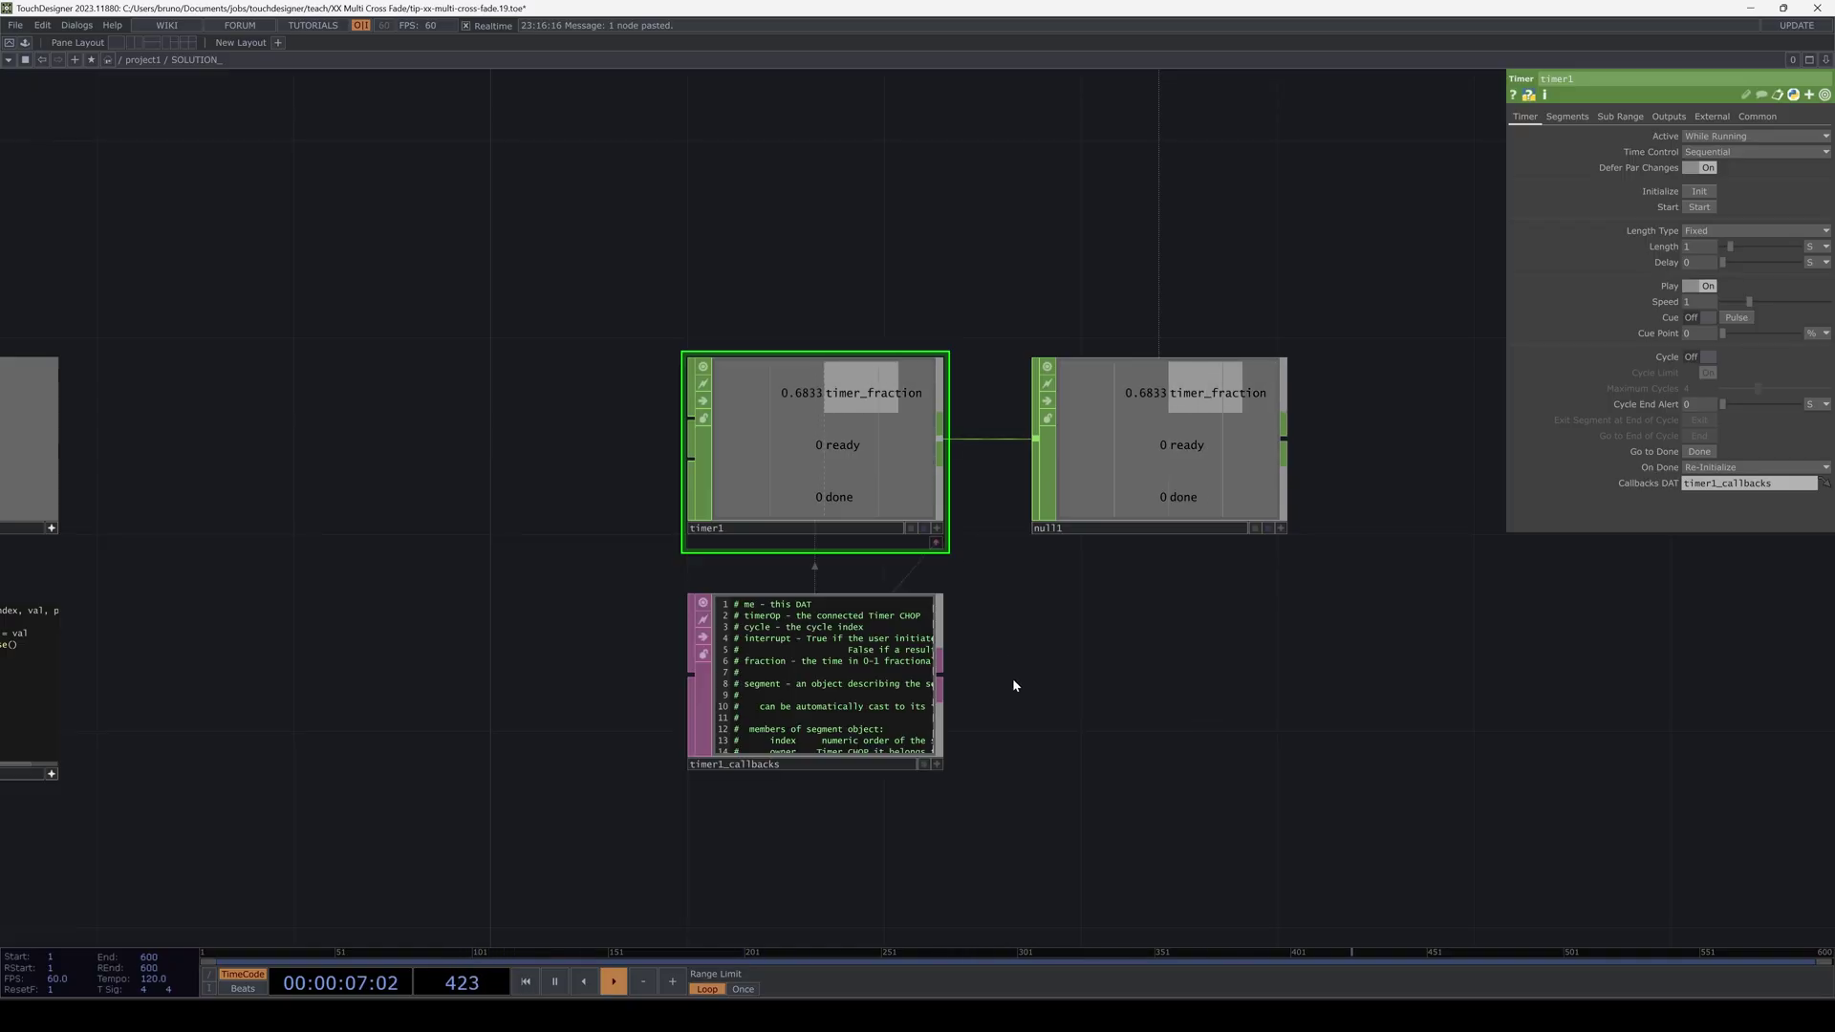
left_click_drag(1012, 678, 1001, 569)
scroll(902, 577, "up", 4)
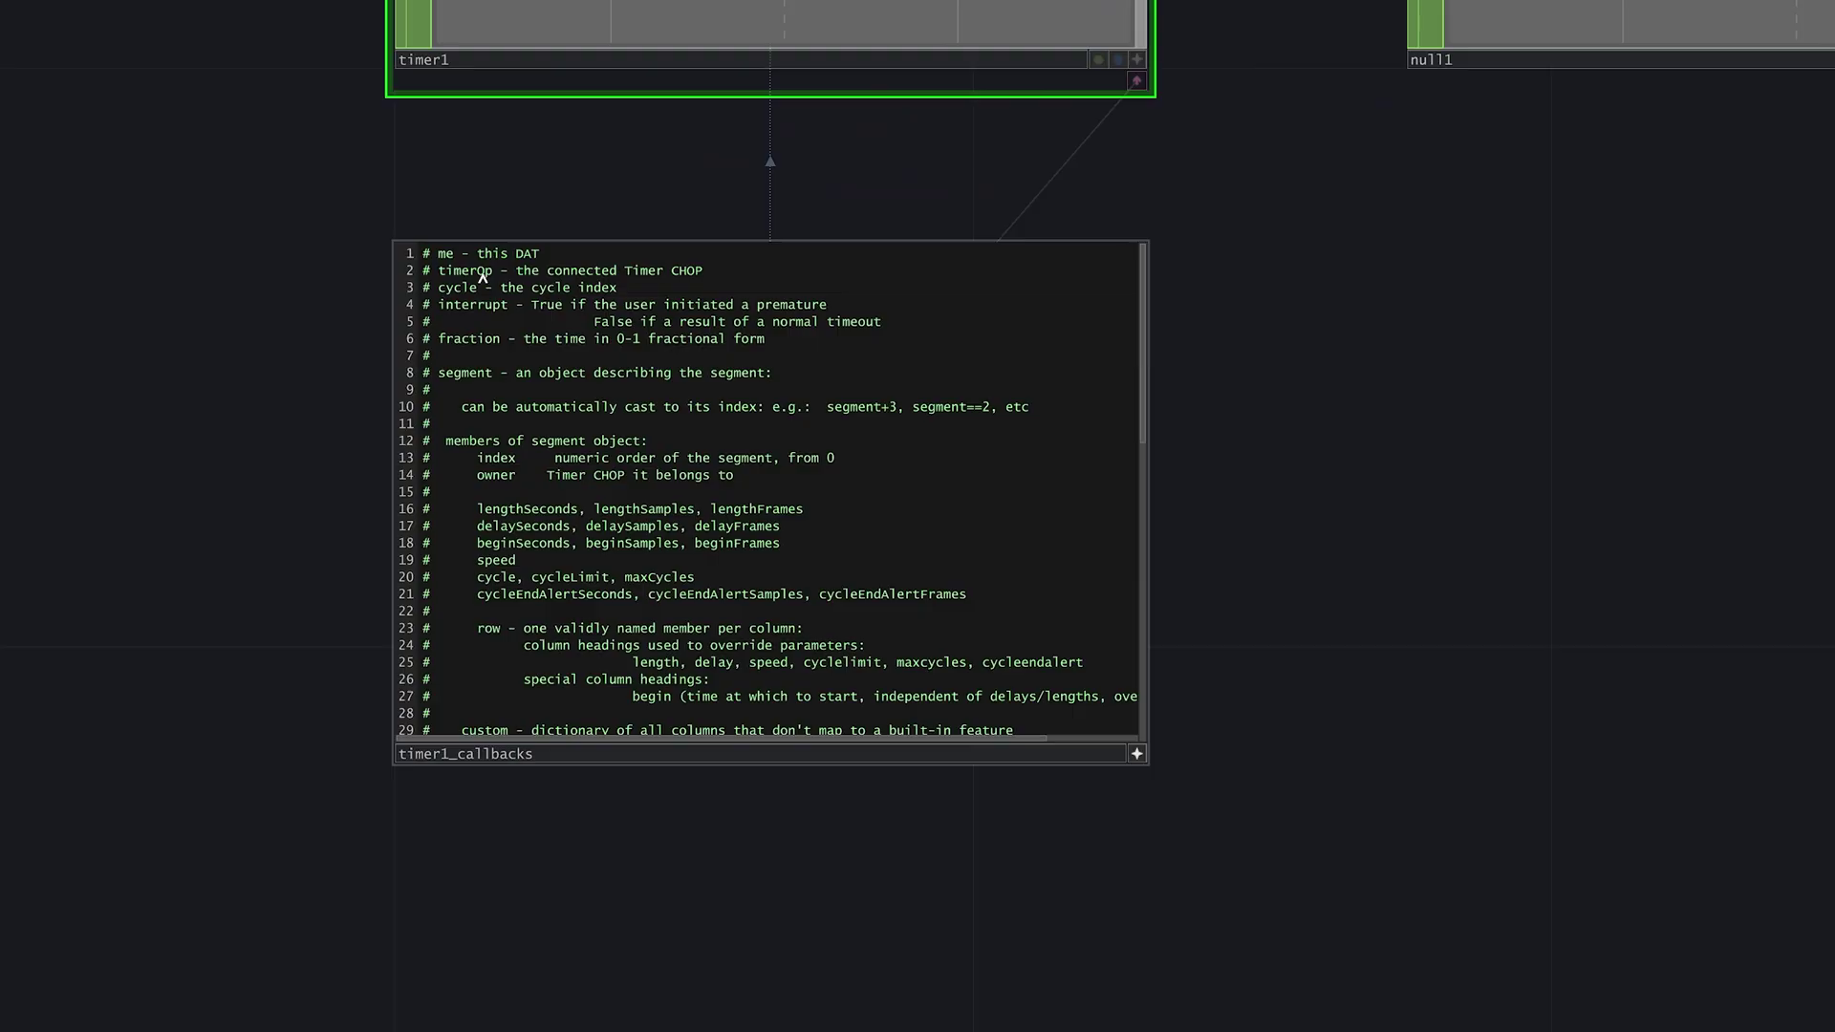
key("shift+Down")
key("shift+Down")
key("shift+Down")
key("shift+Down")
key("shift+Down")
key("shift+Down")
key("shift+Down")
key("shift+Down")
key("shift+Down")
key("shift+Down")
key("shift+Down")
key("shift+Down")
key("shift+Down")
key("shift+Down")
key("shift+Down")
key("shift+Down")
key("shift+Down")
key("shift+Down")
key("shift+Down")
key("shift+Down")
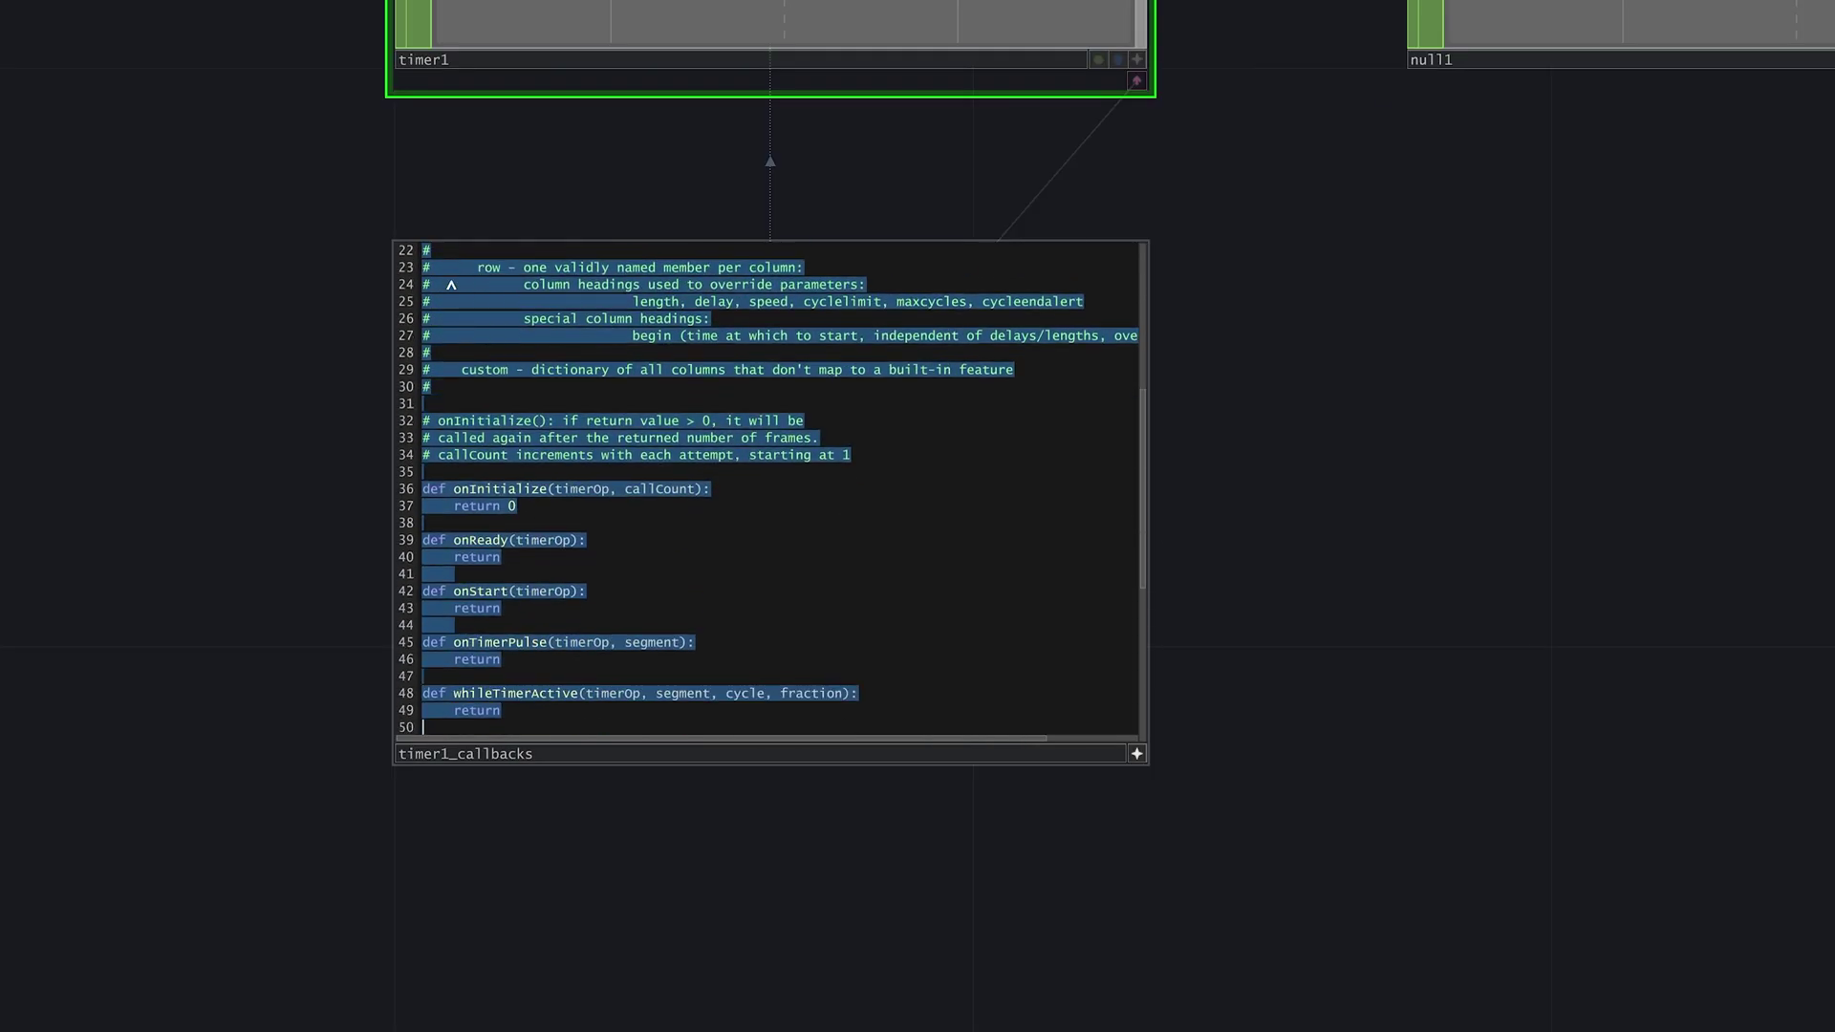
key("Delete")
Remove onSubrangeStart and begin replacing onDone's return with an op('s...') statement.
key("shift+Down")
key("shift+Down")
key("Delete")
key("ctrl+shift+Left")
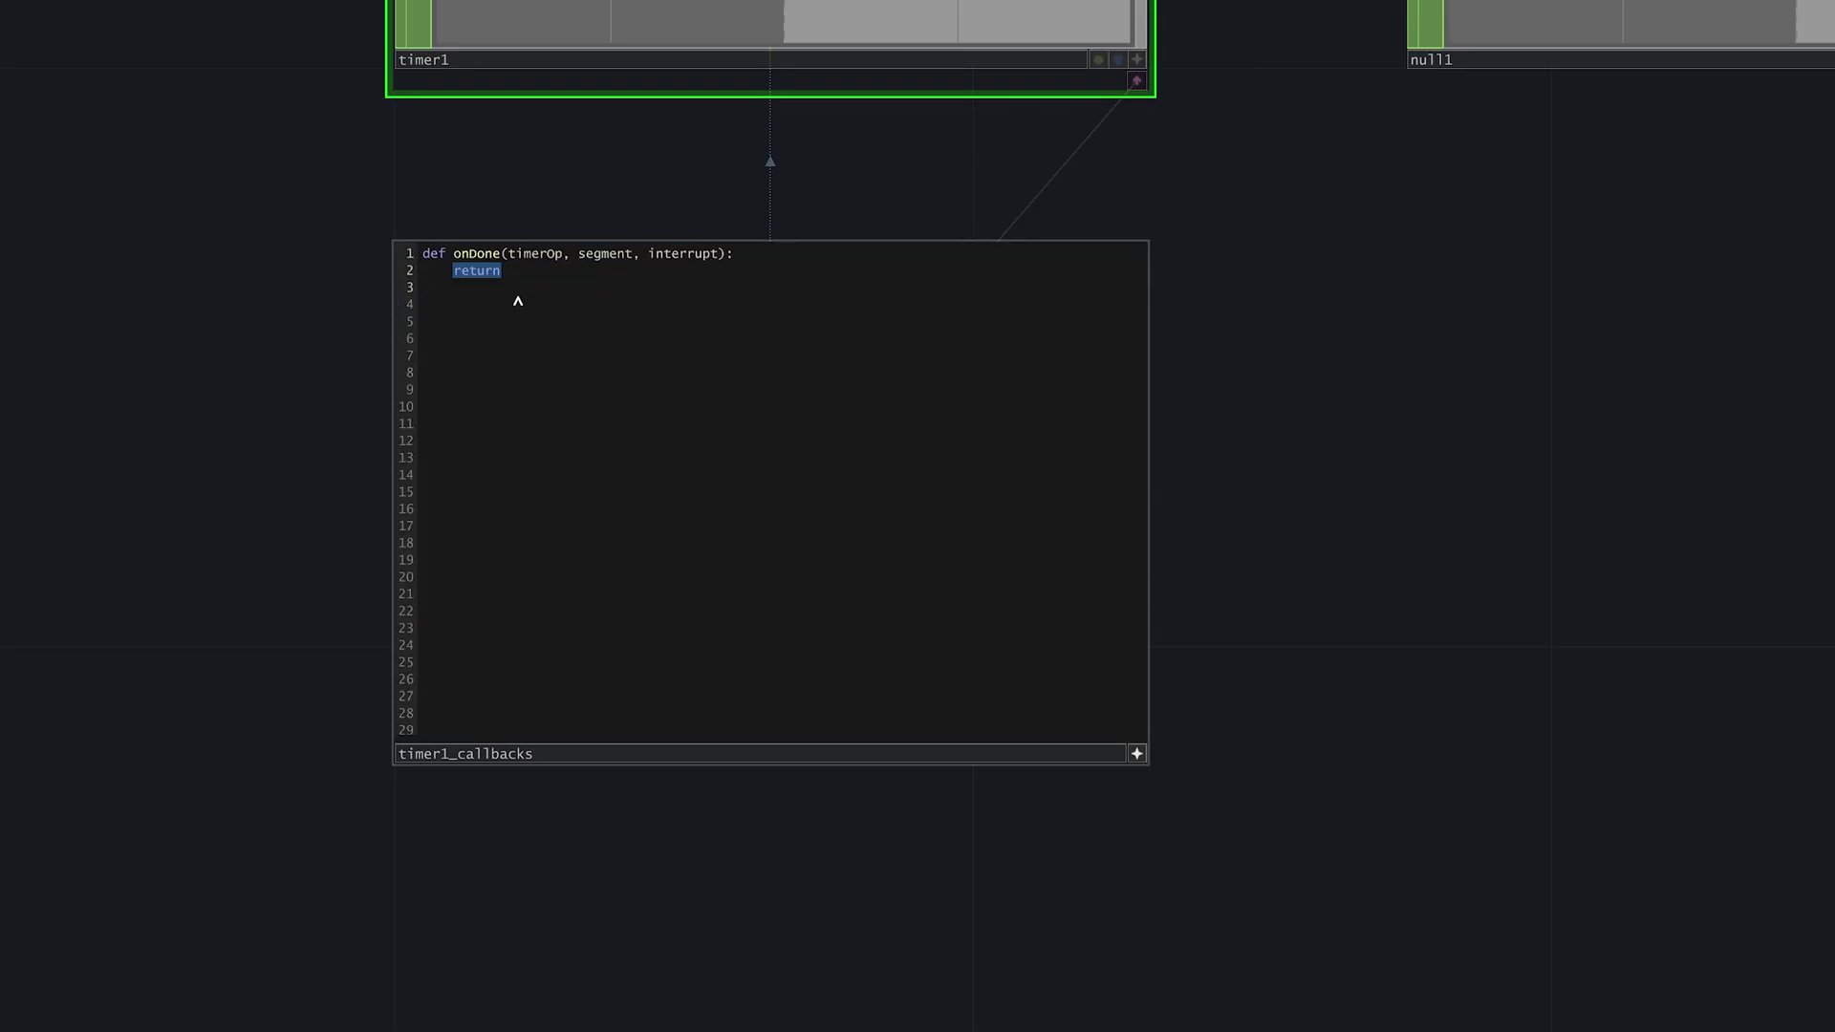
type("op('switchCu")
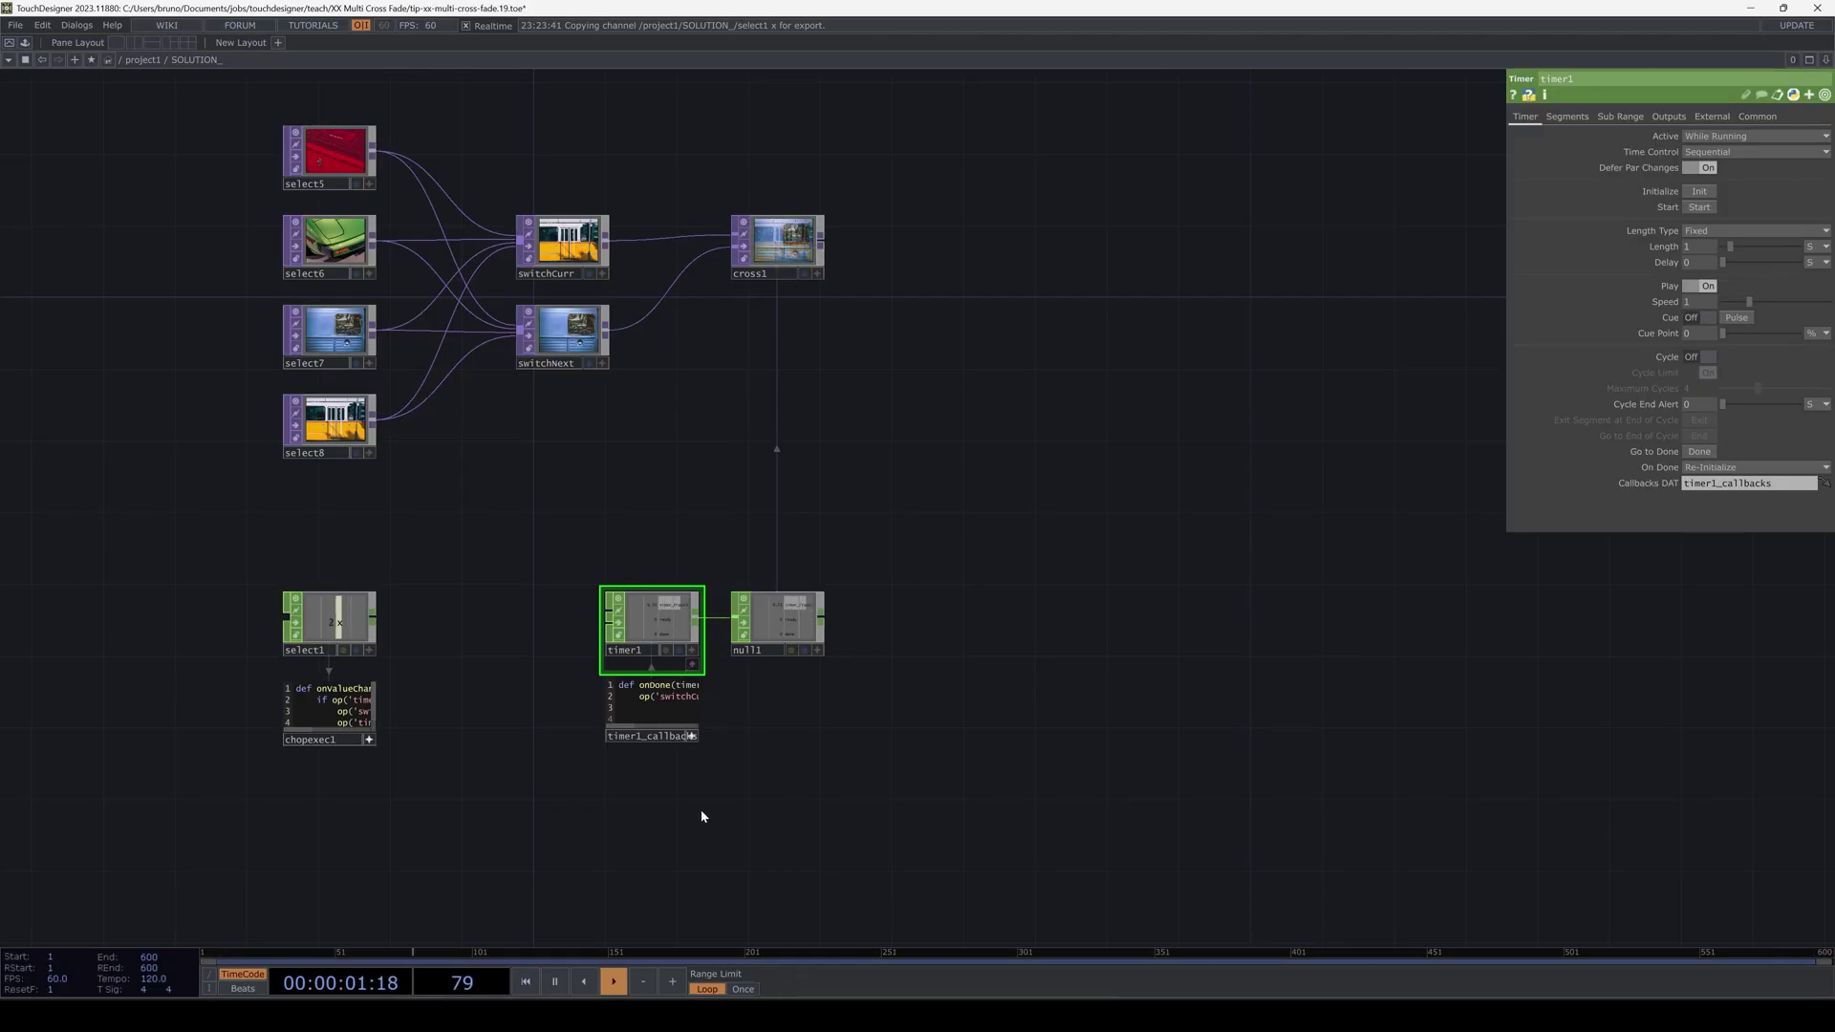
left_click(351, 614)
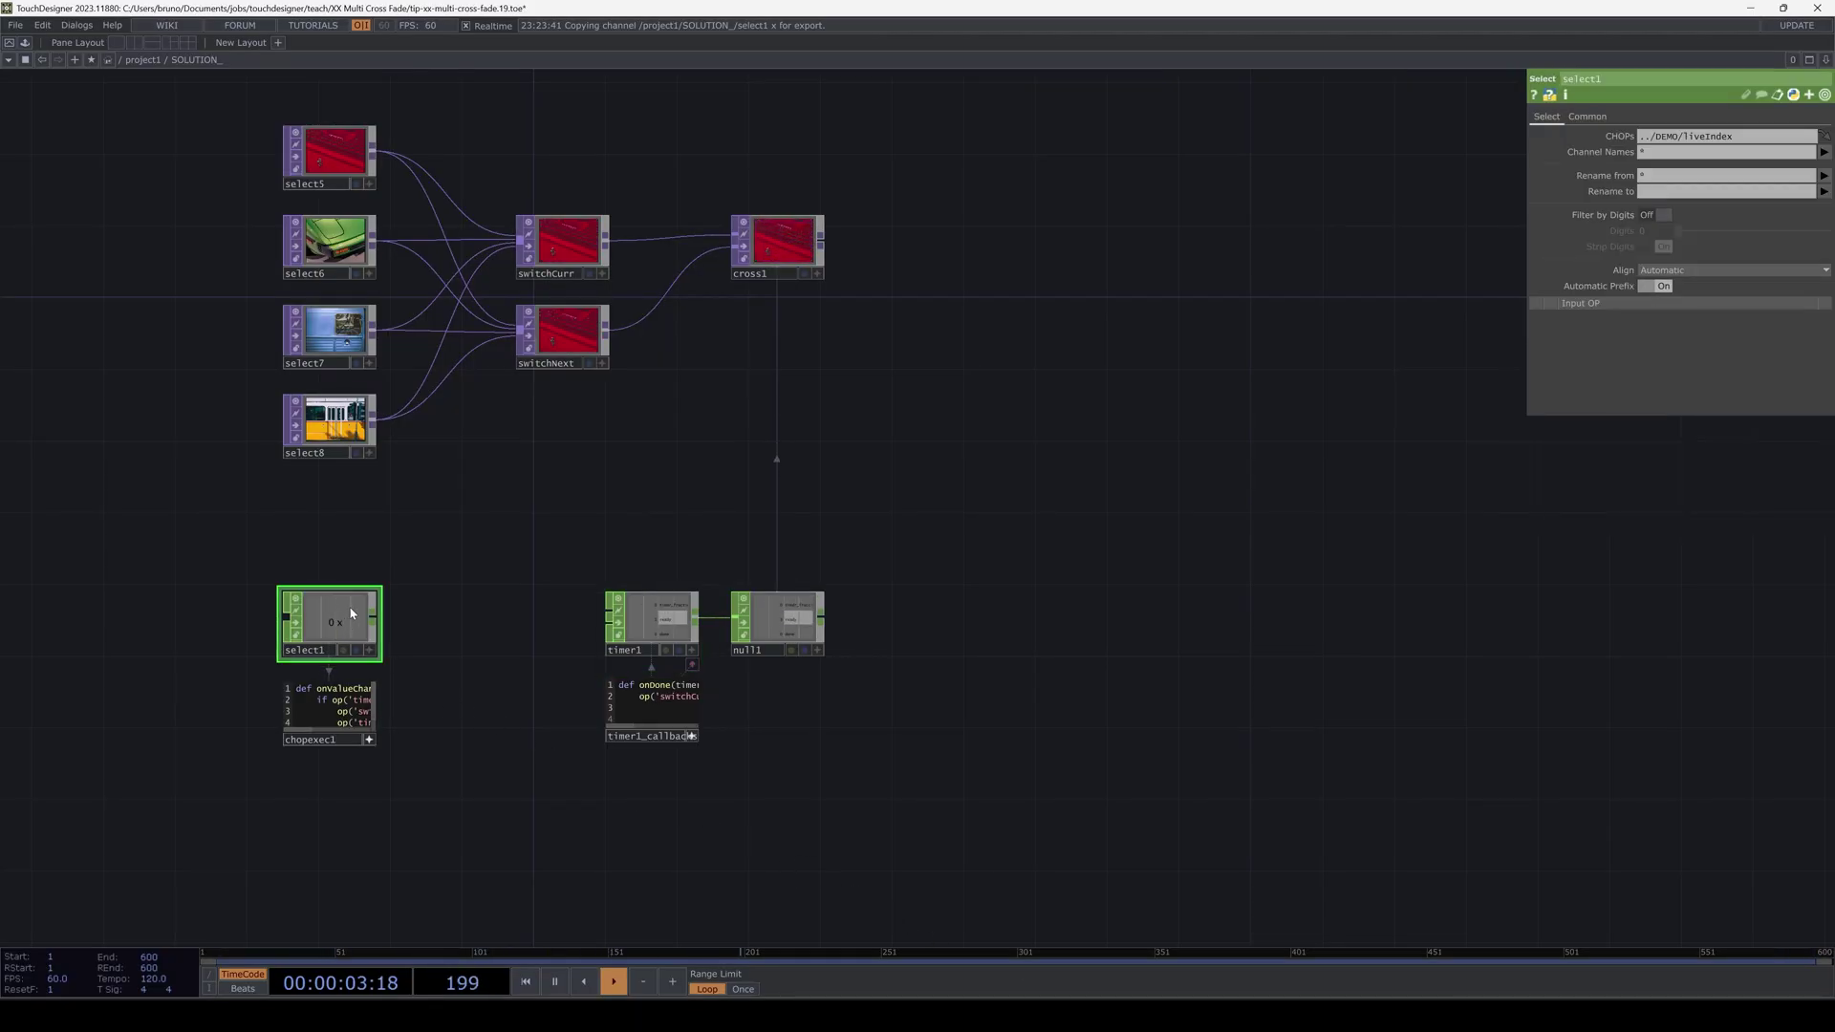
left_click(572, 335)
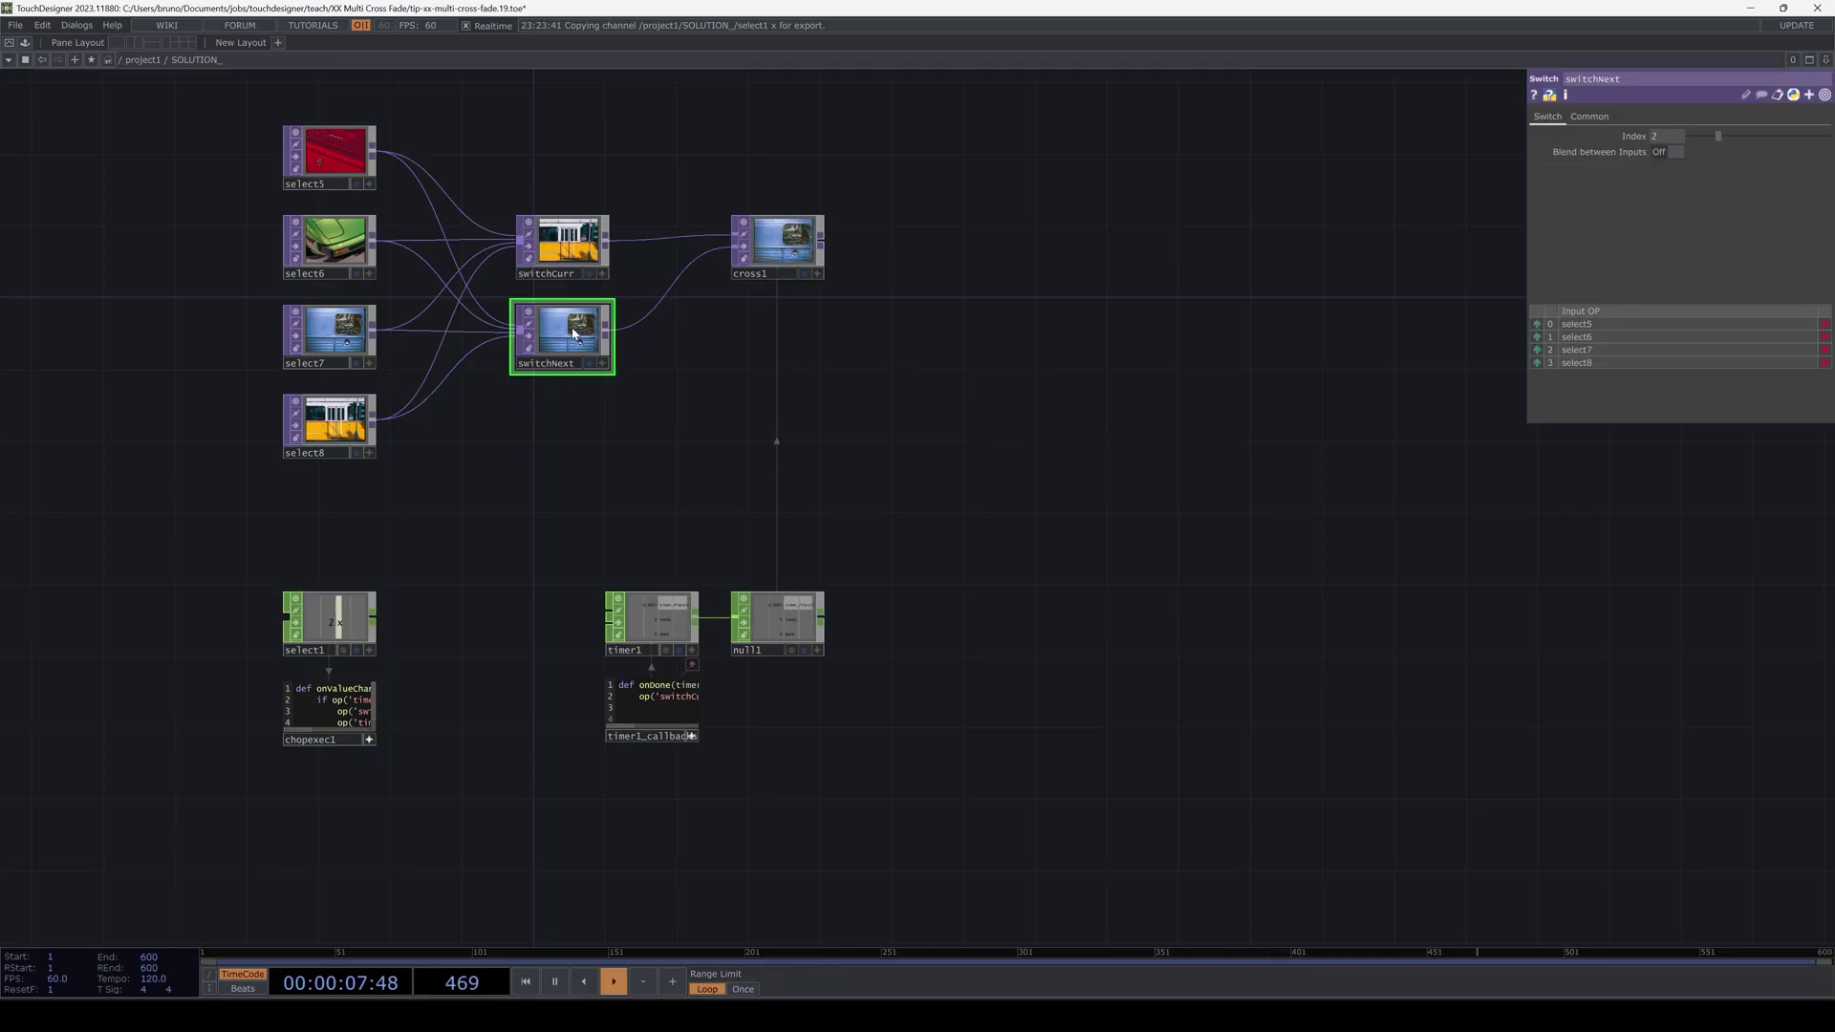
left_click(576, 249)
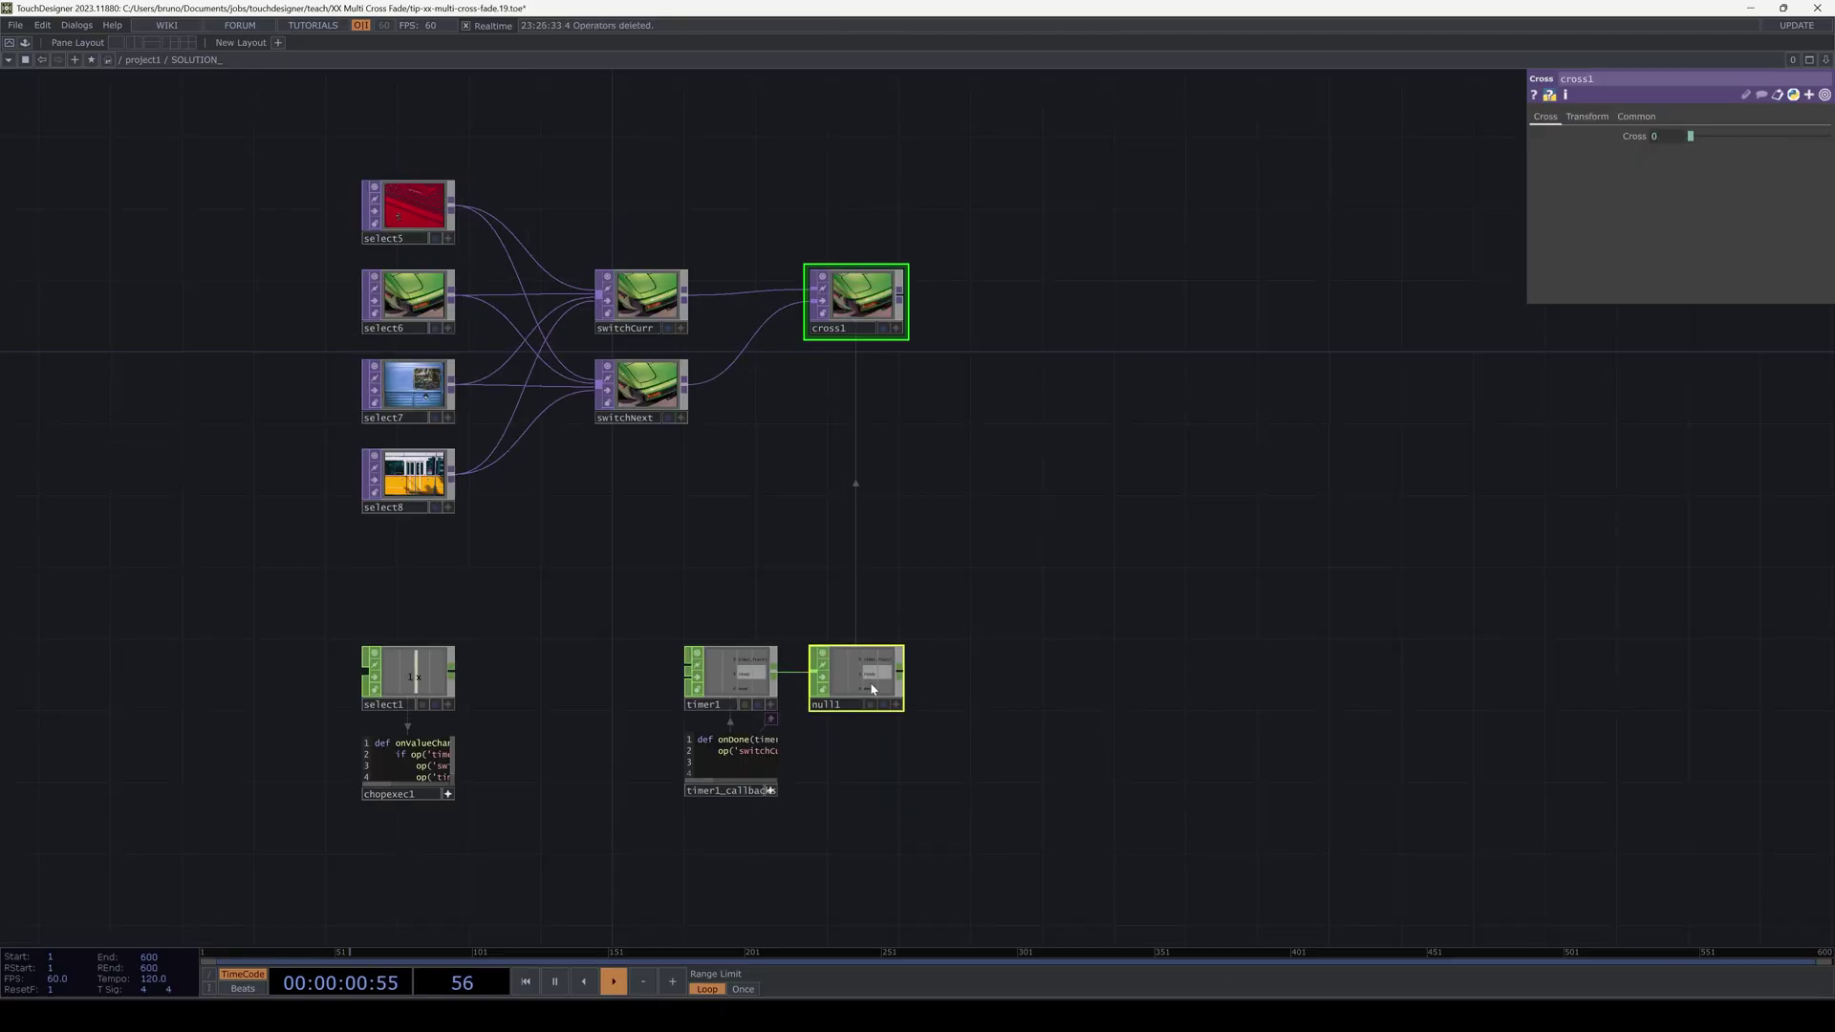
Insert a lookup1 Lookup CHOP on the timer1-to-null1 wire.
left_click_drag(902, 682, 1207, 681)
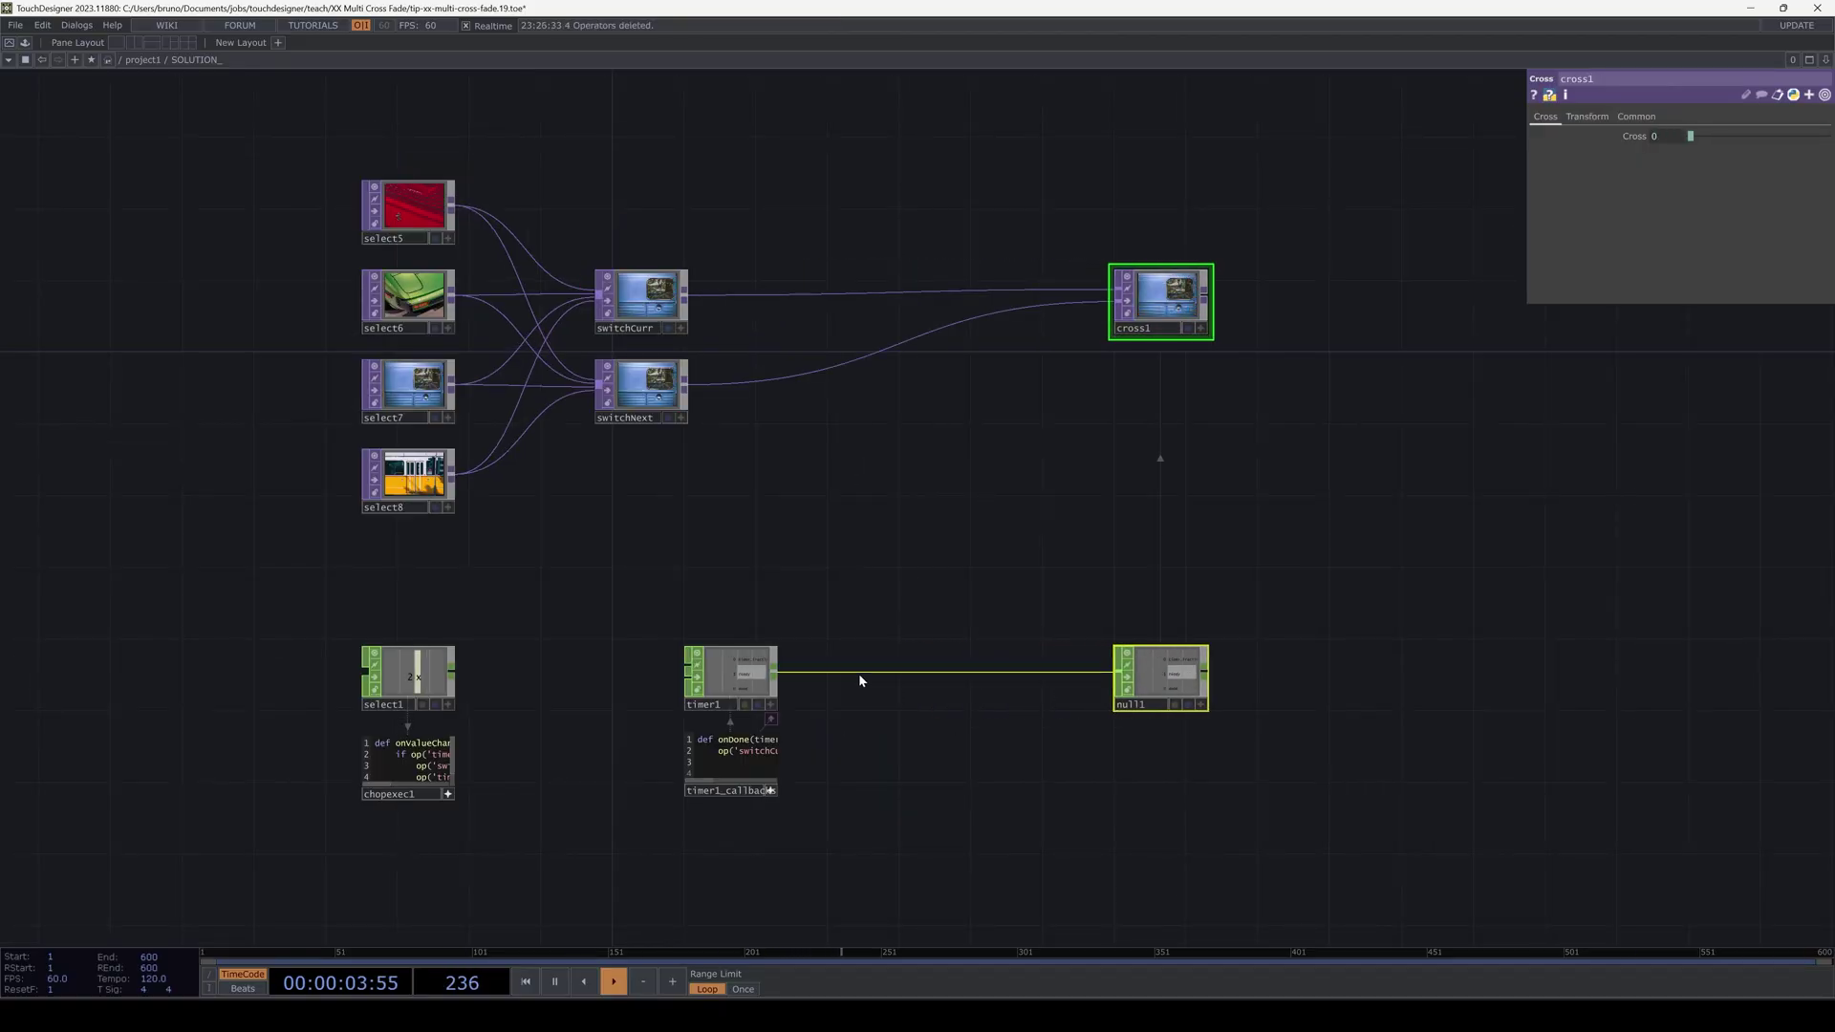
right_click(858, 673)
left_click(884, 664)
left_click(814, 837)
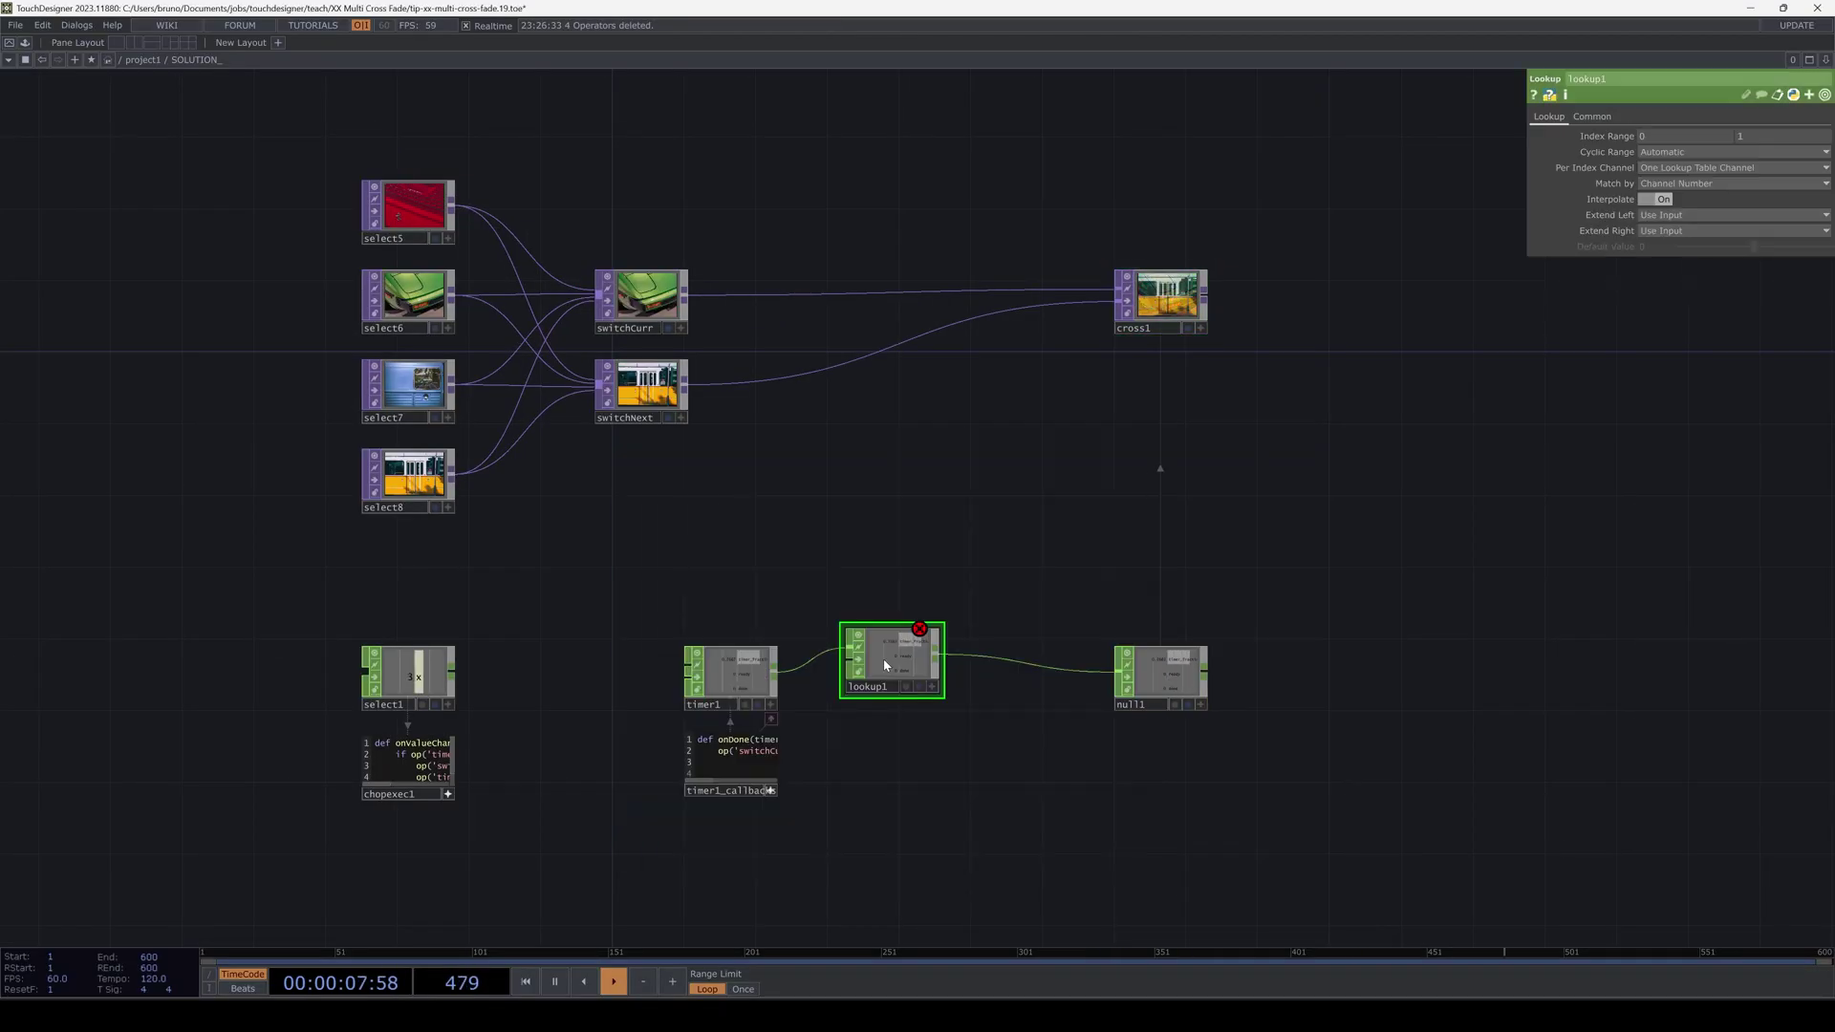
left_click_drag(894, 673, 1035, 680)
Add scurve1 below lookup1 and wire it into lookup1's second input.
key("Tab")
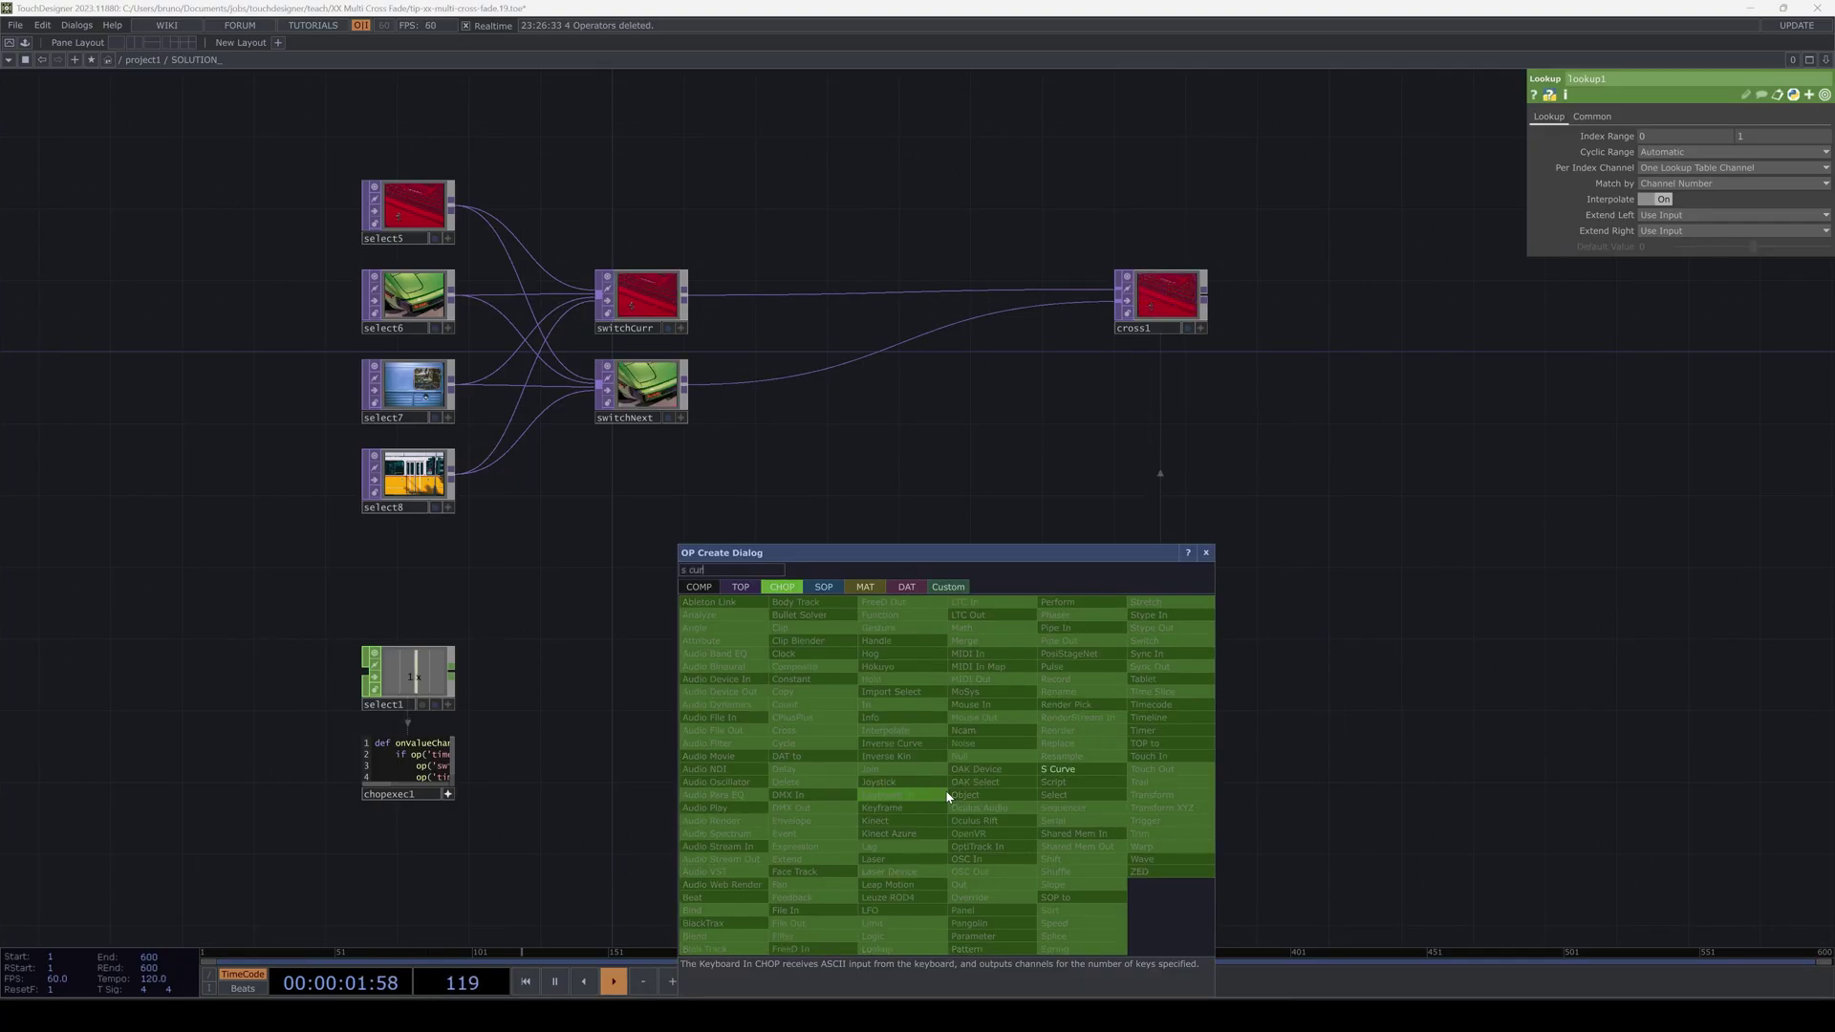
left_click(949, 797)
left_click(909, 755)
left_click_drag(910, 755, 1000, 677)
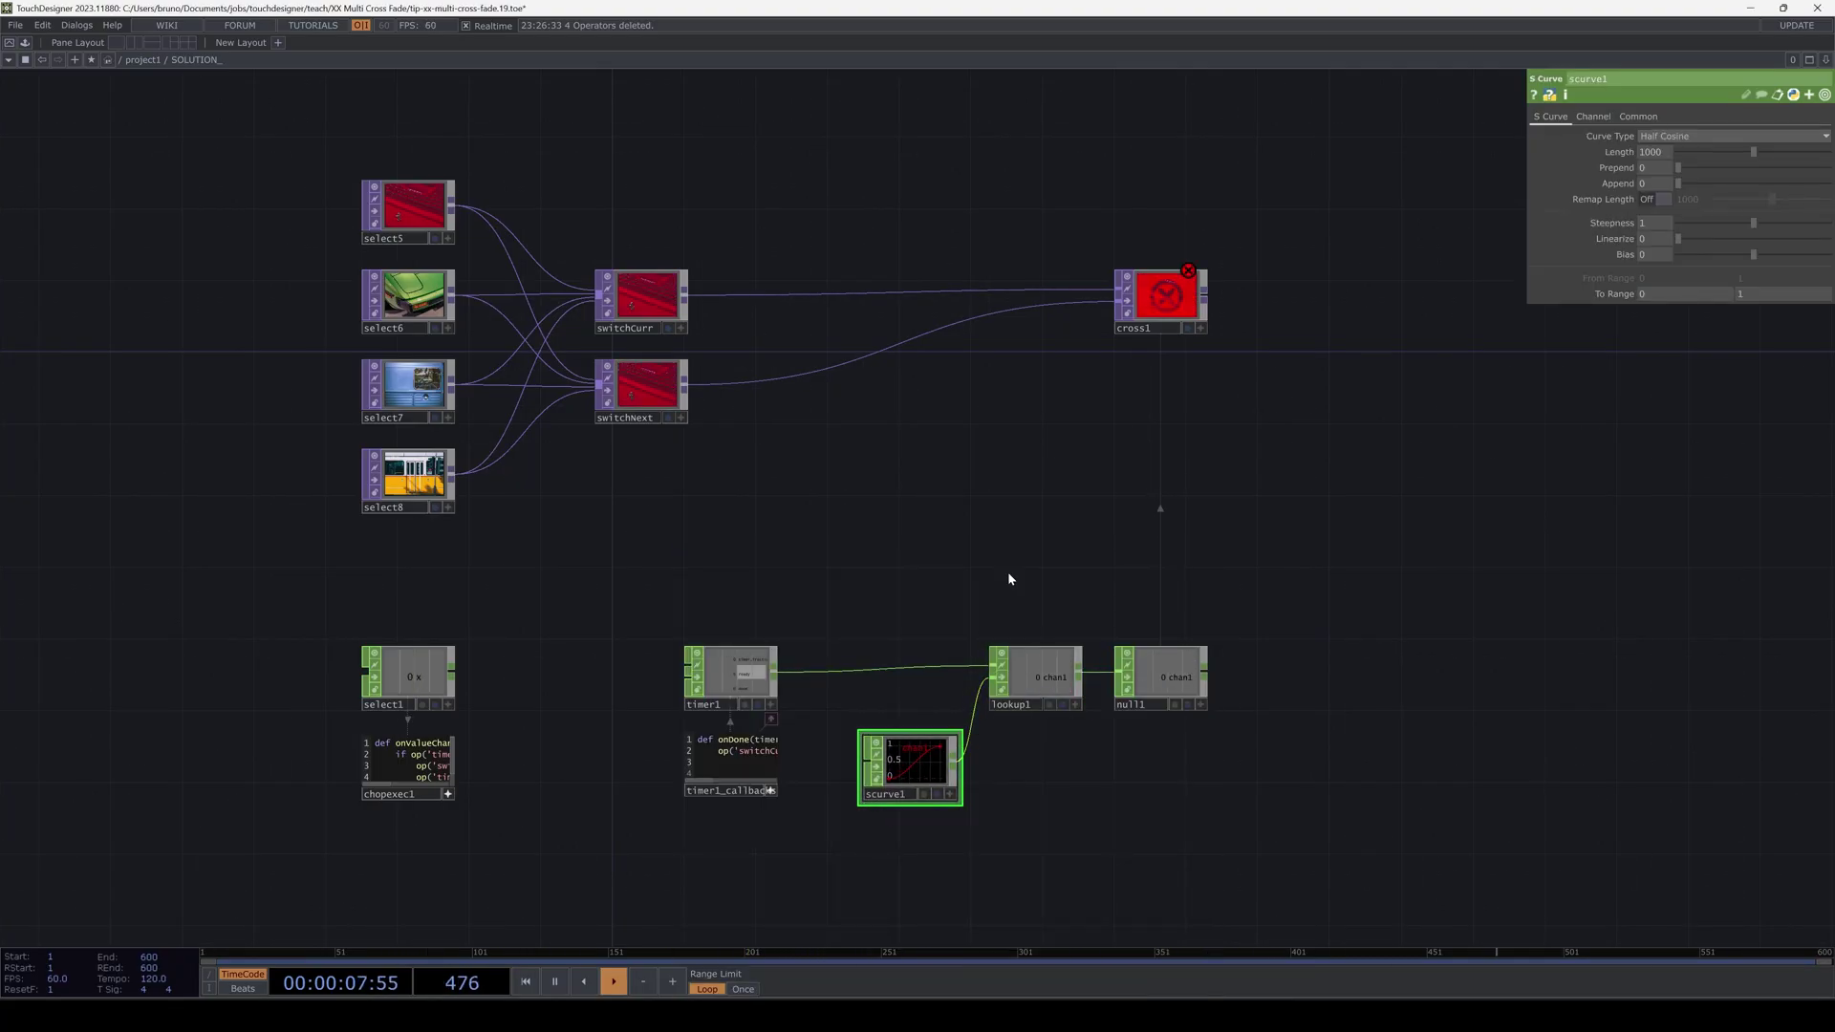
Change cross1's Cross expression to op('null1')[0] and adjust scurve1's Steepness and Bias.
left_click(1161, 296)
left_click(1634, 136)
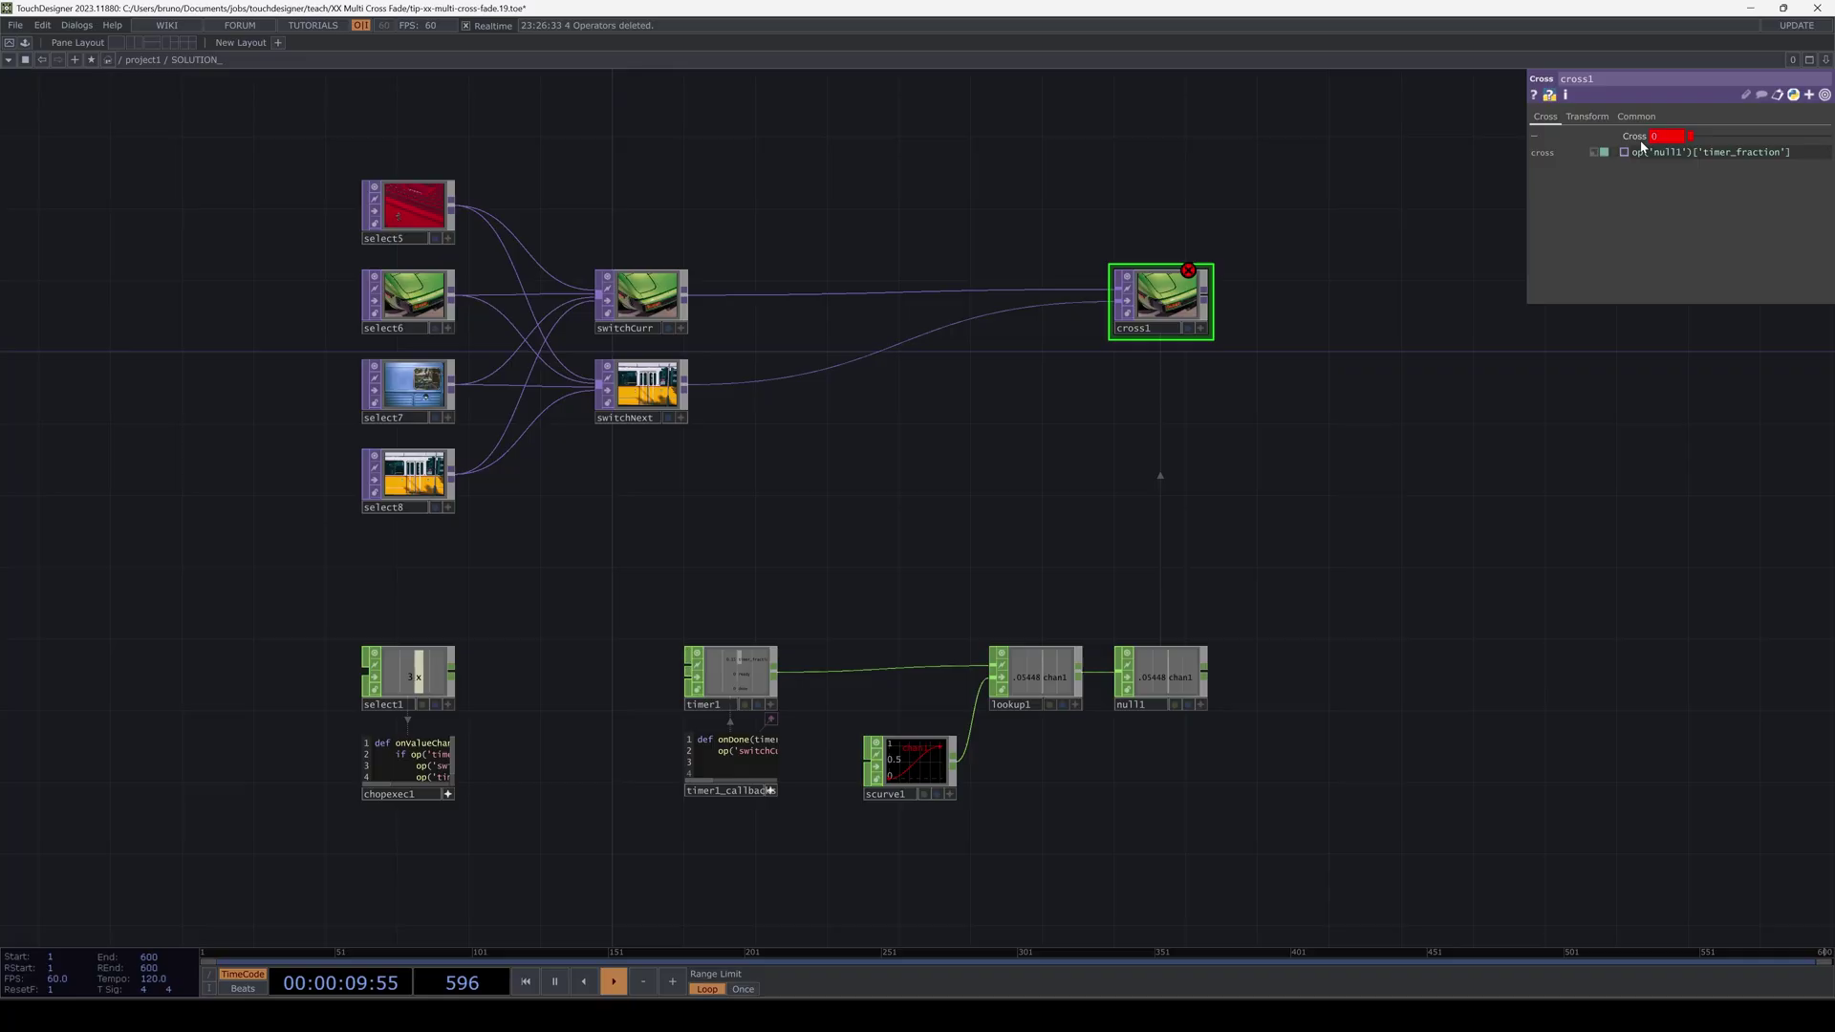
left_click_drag(1703, 151, 1795, 155)
type("0")
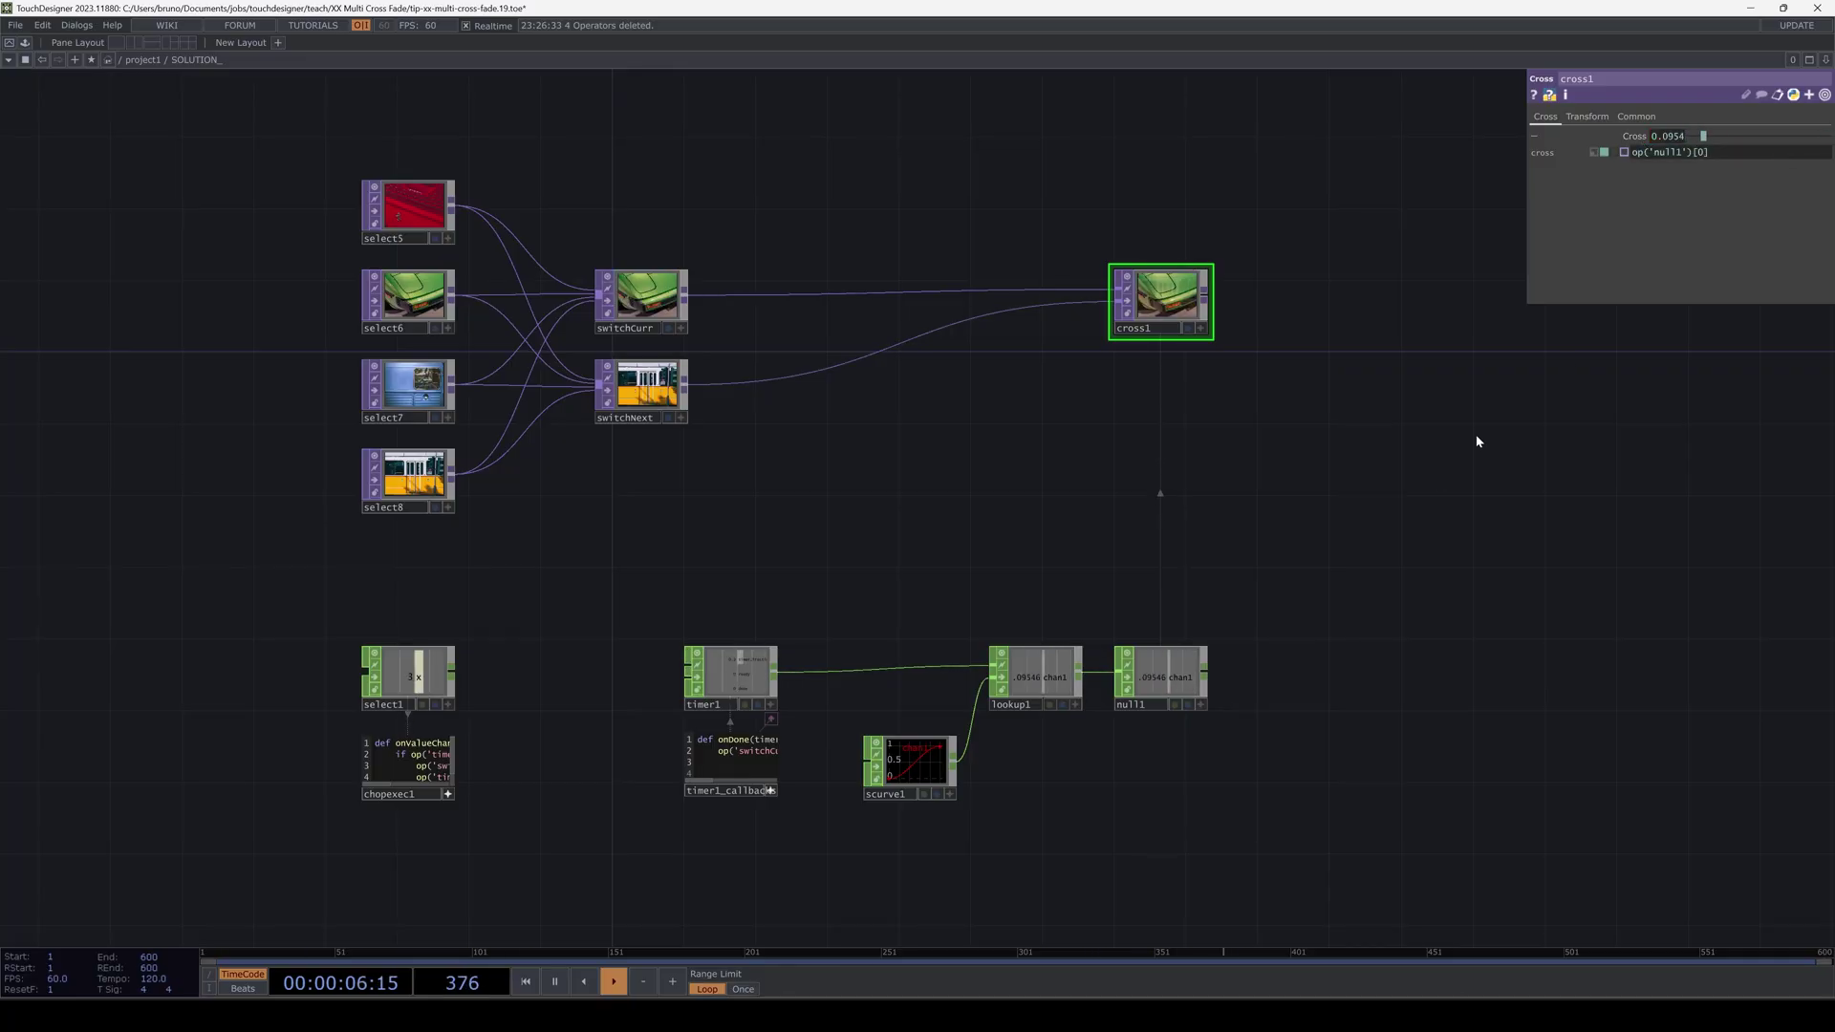
key("Return")
left_click(953, 758)
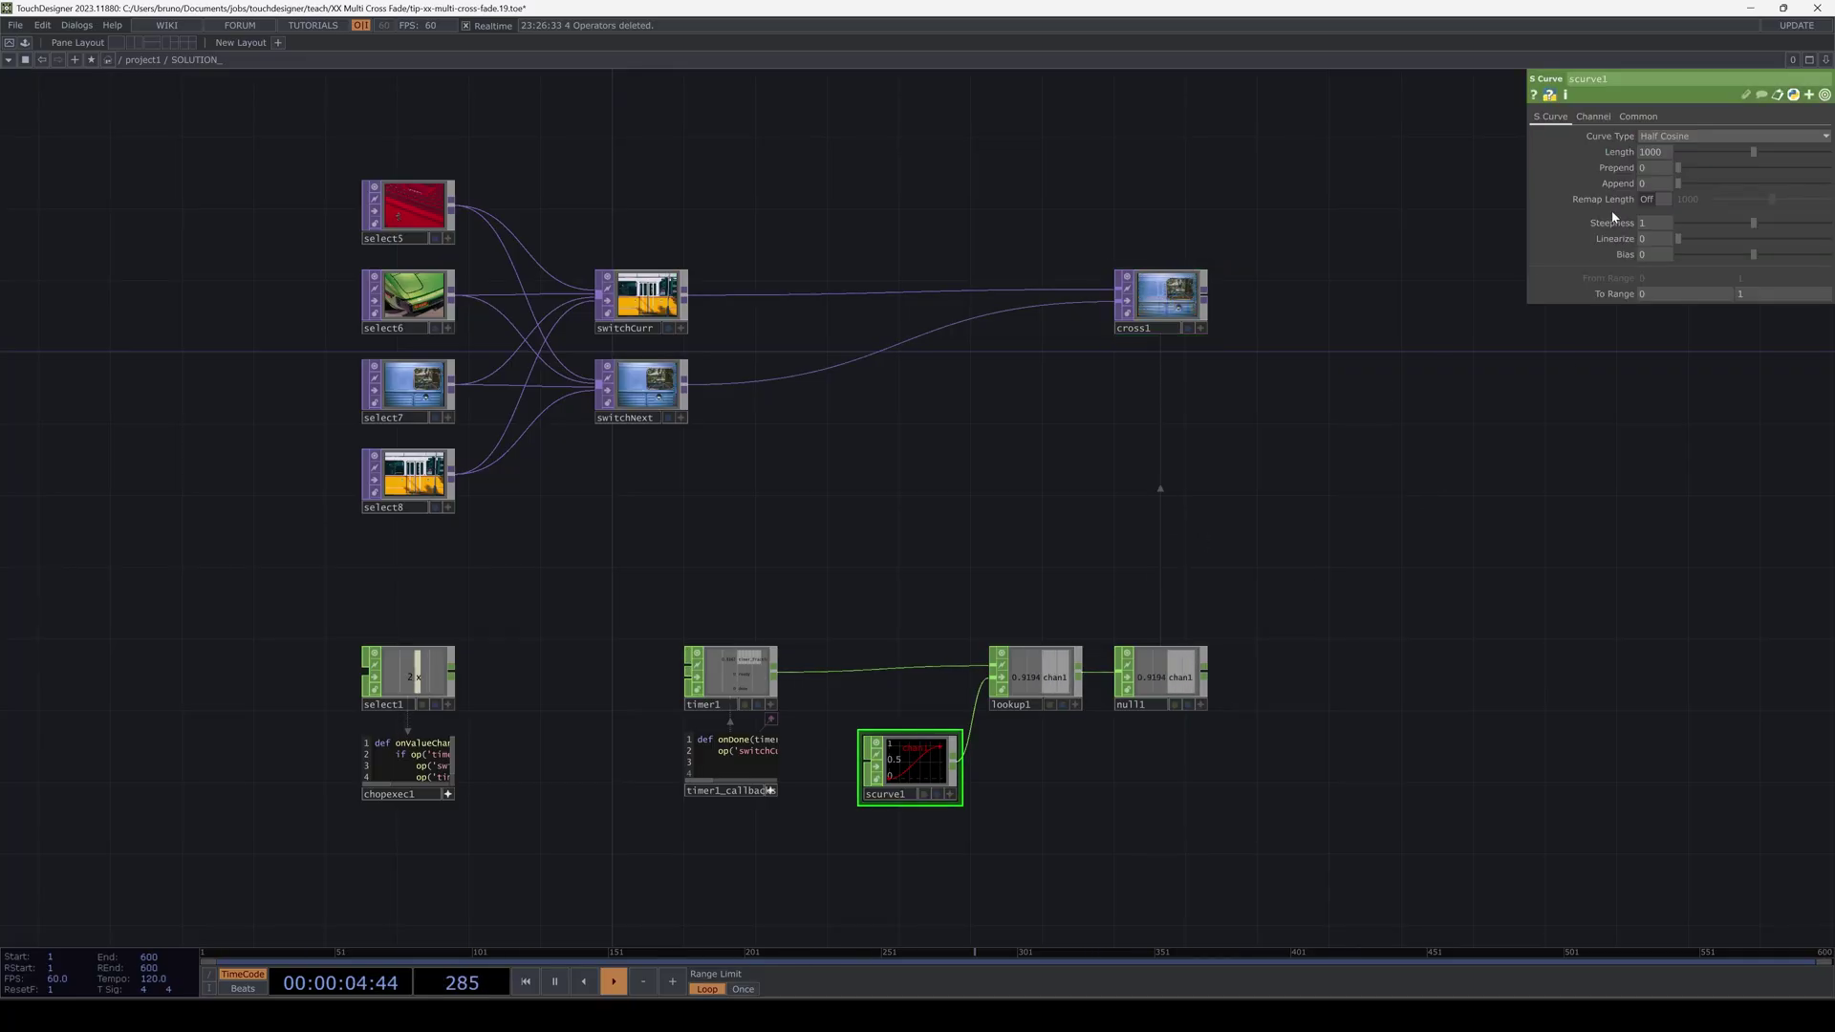
mouse_move(1755, 230)
left_mouse_down()
mouse_move(1785, 228)
mouse_move(1753, 223)
mouse_move(1740, 260)
left_mouse_up()
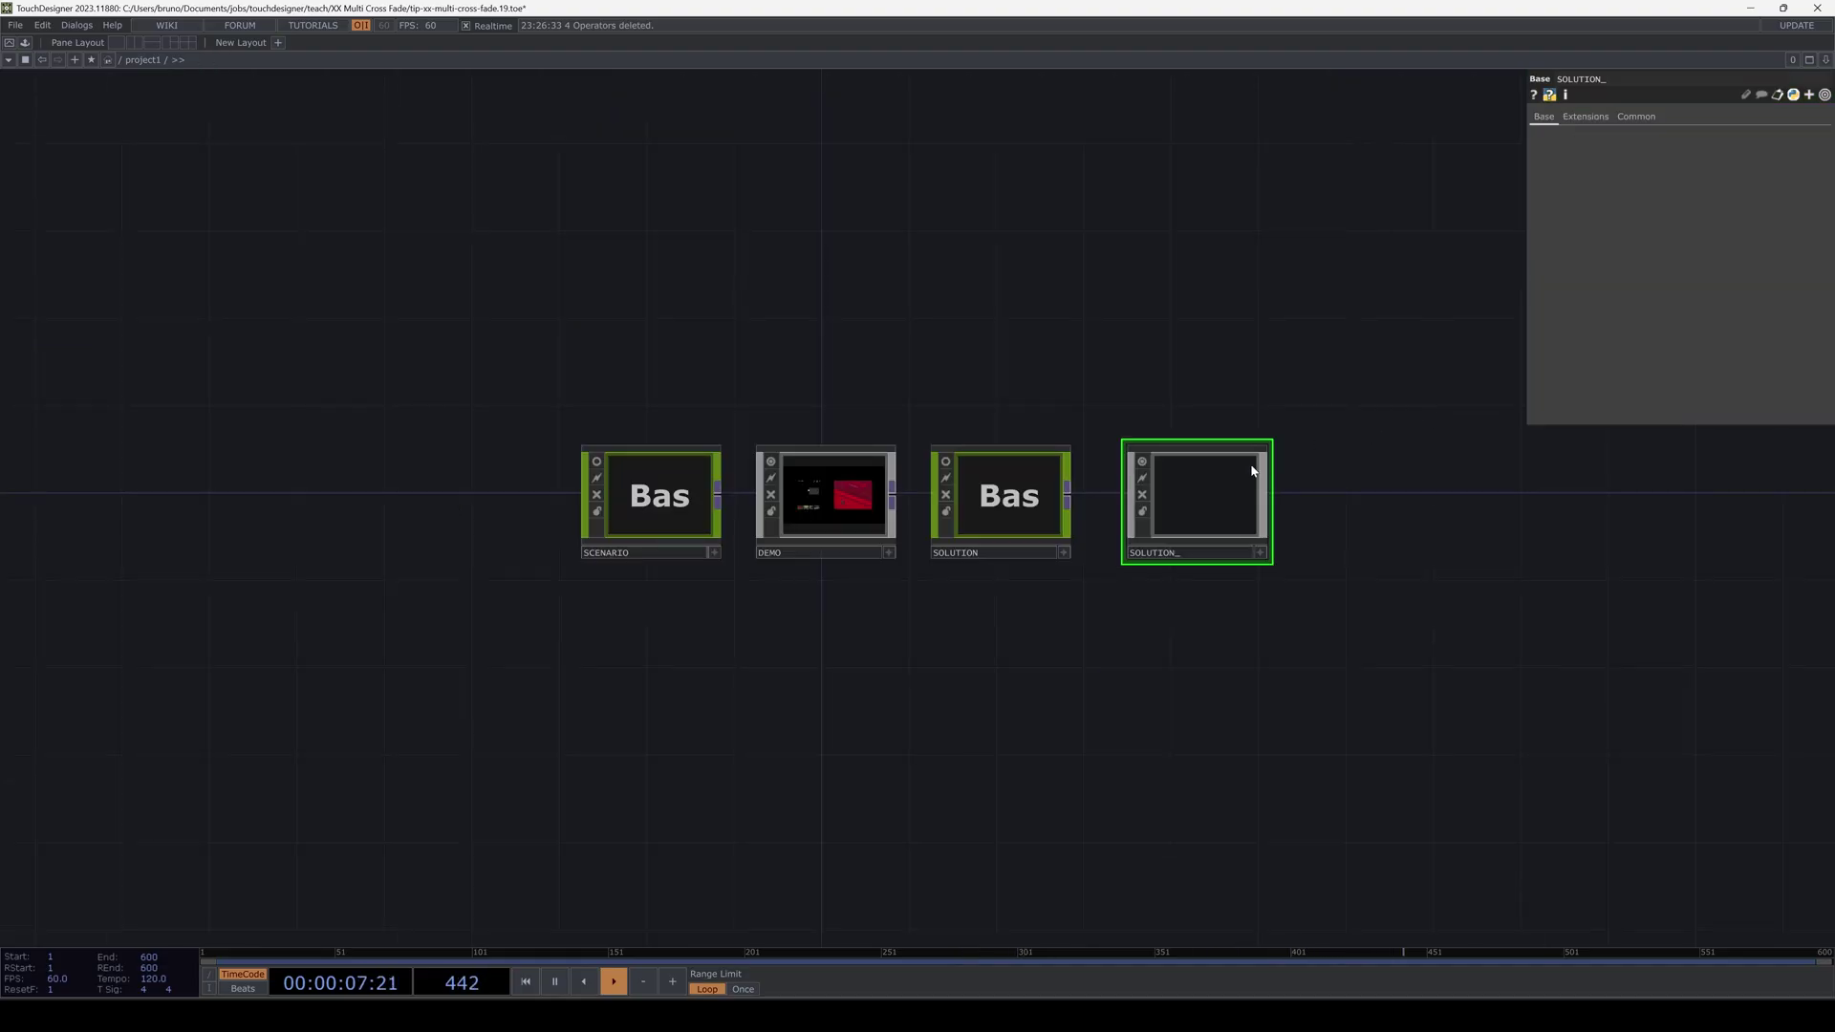
Go up to project1 and look inside the reference SOLUTION network.
key("u")
left_click(997, 491)
key("i")
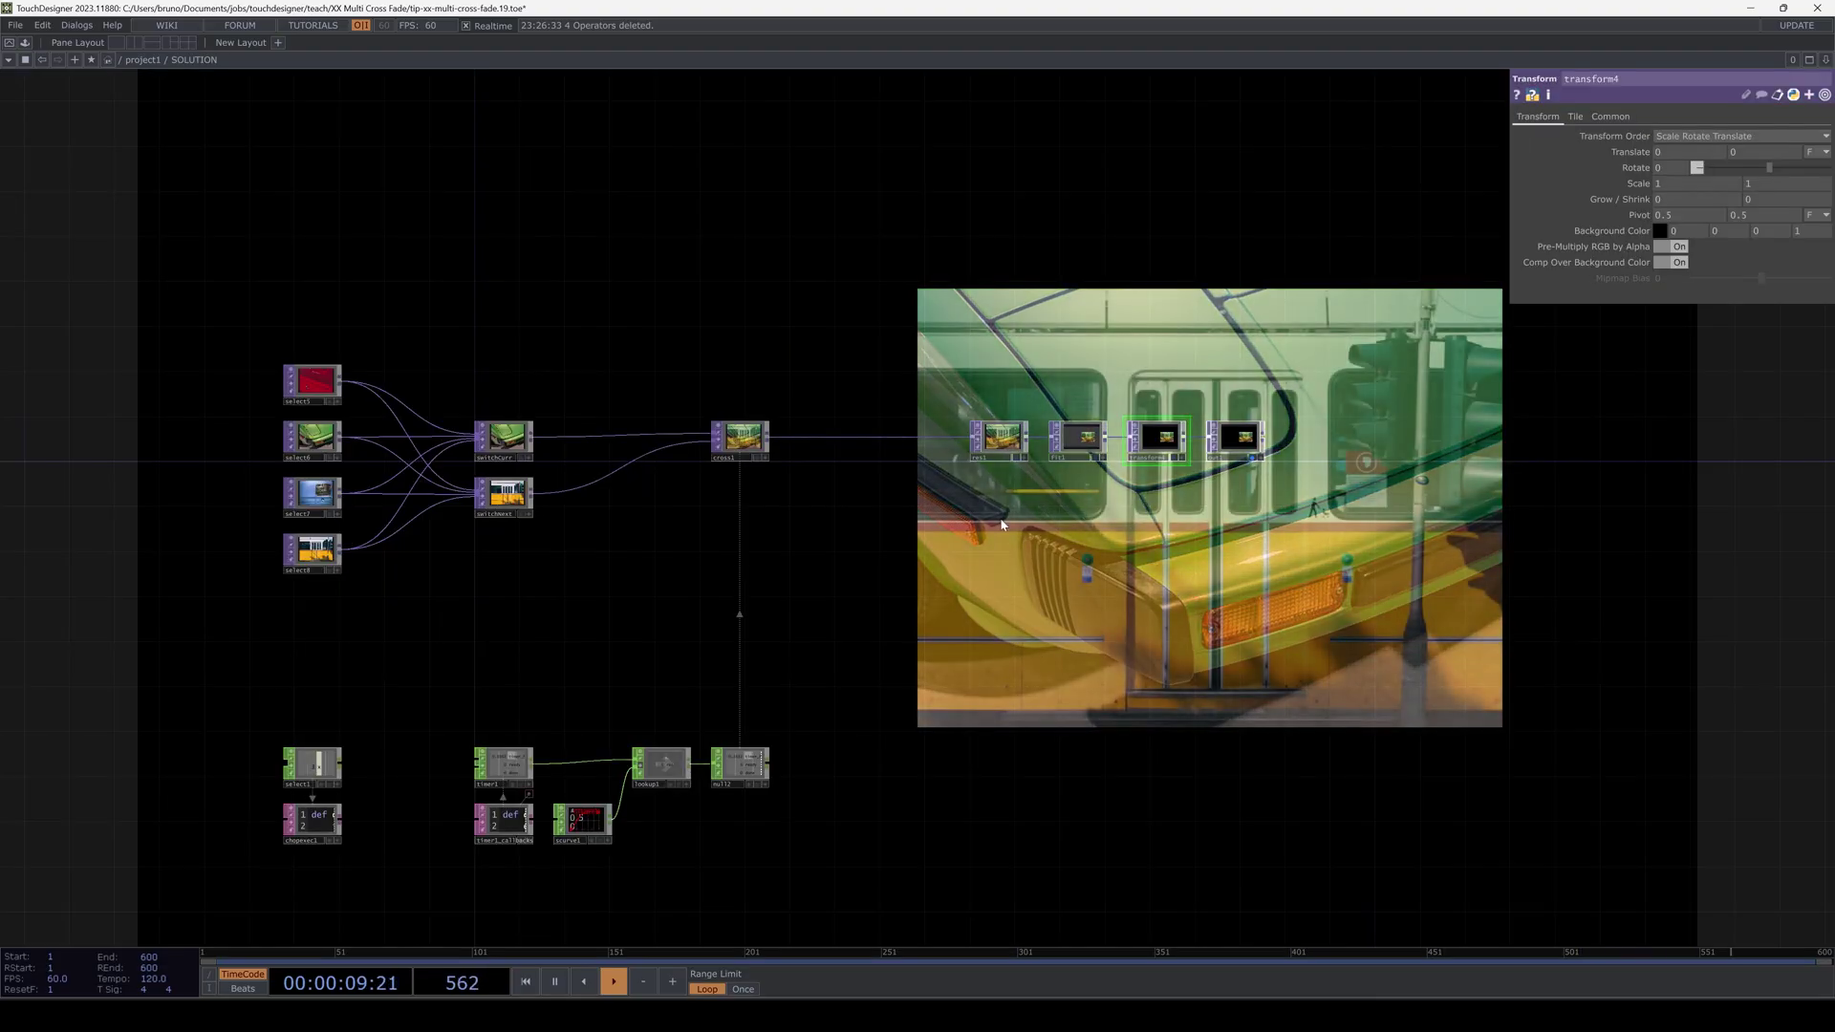
left_click_drag(944, 600, 942, 381)
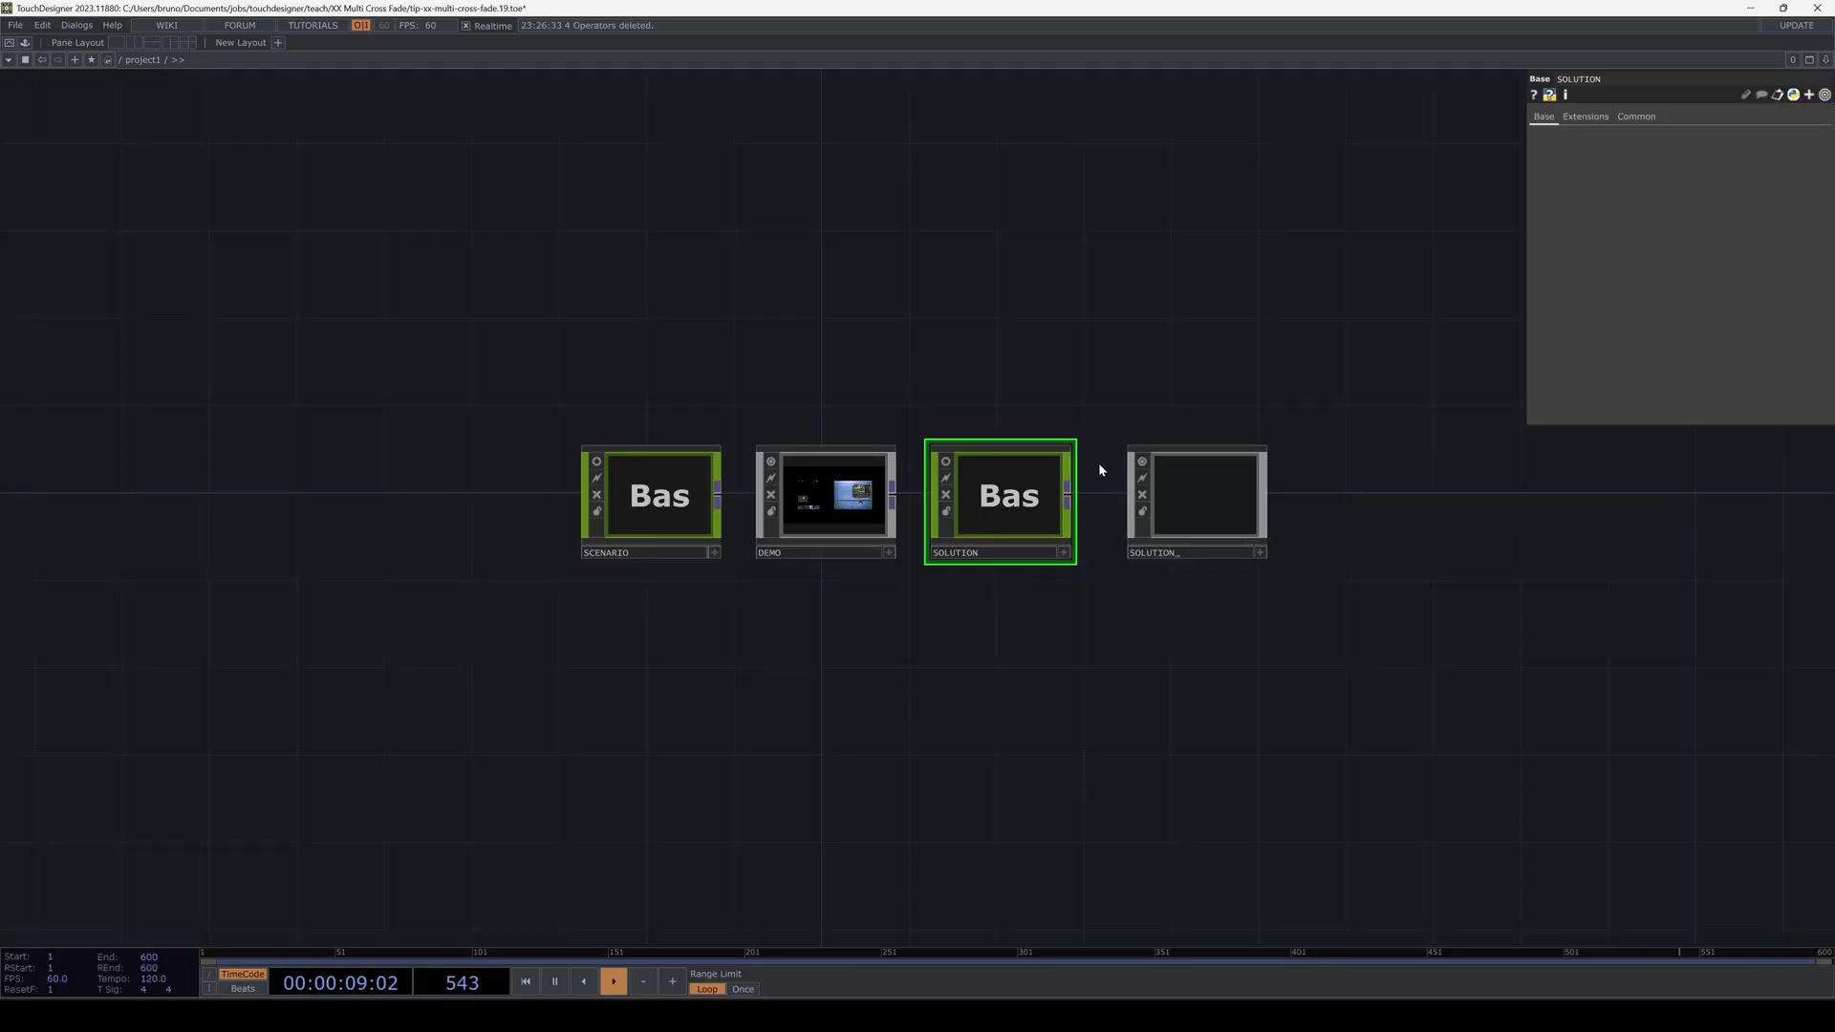
Delete SOLUTION_ and open the DEMO component's network.
left_click(1195, 490)
key("Delete")
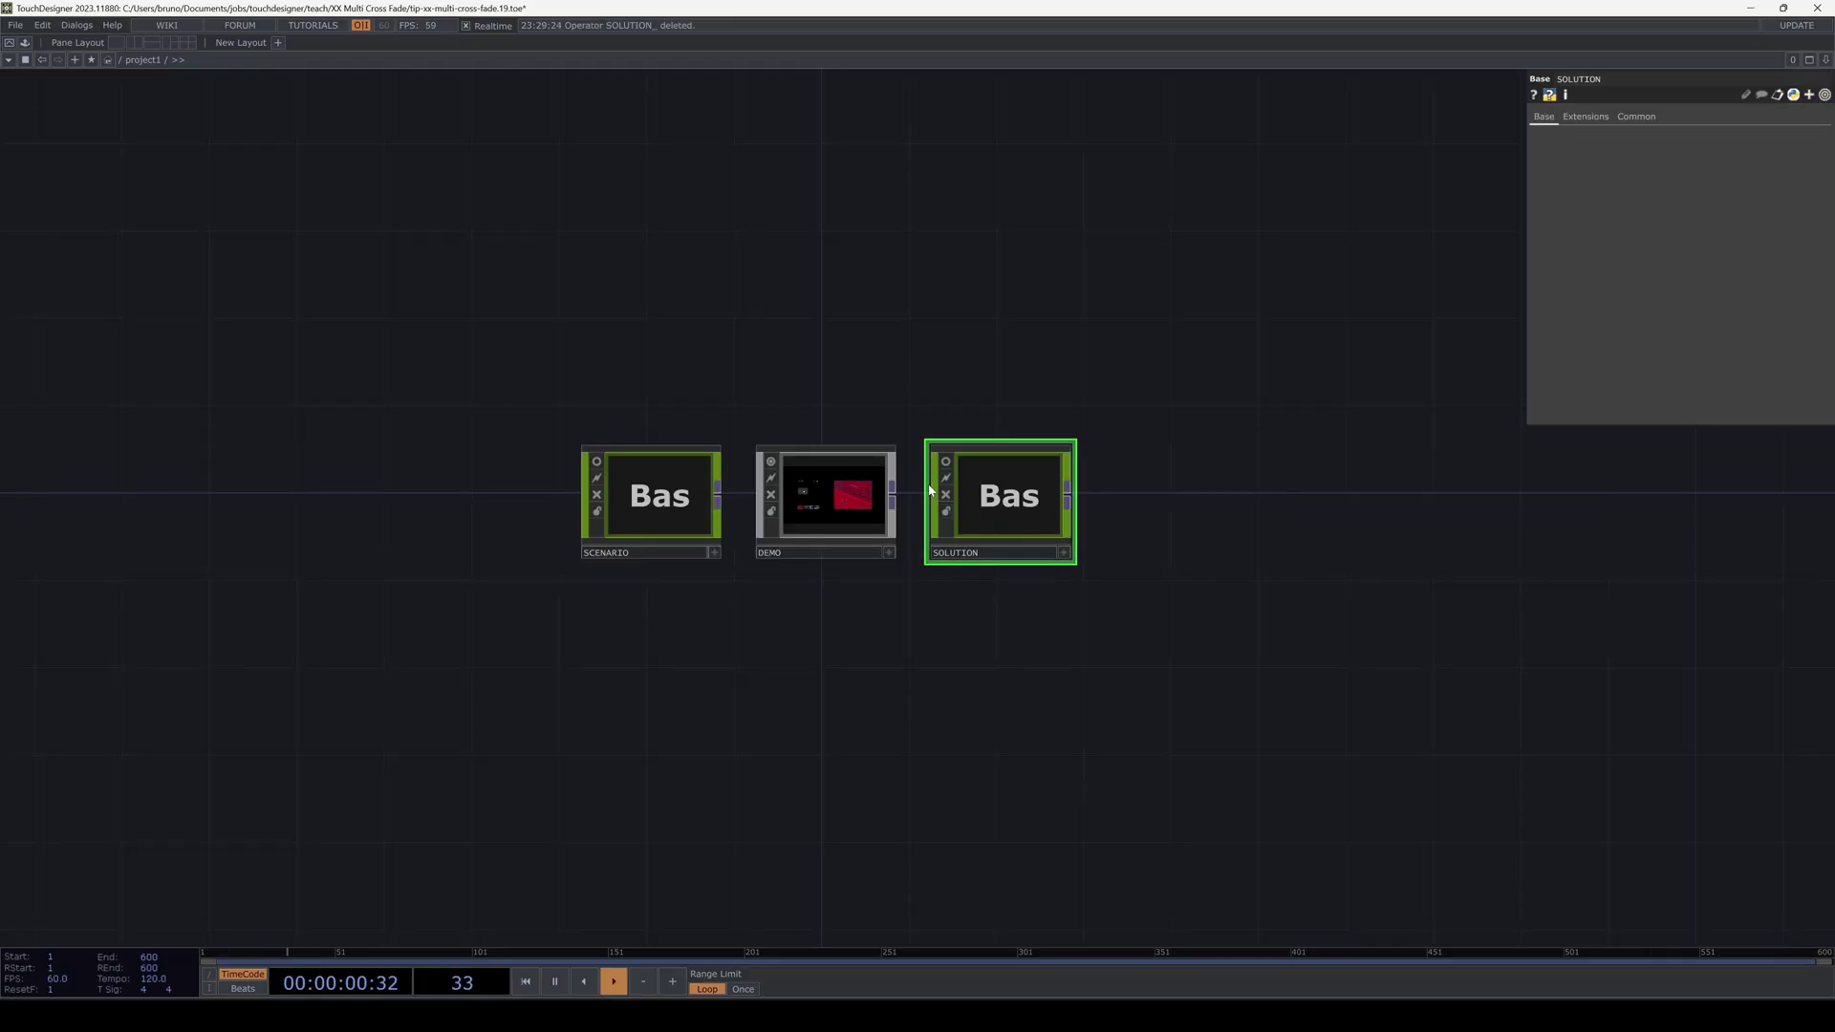
double_click(848, 497)
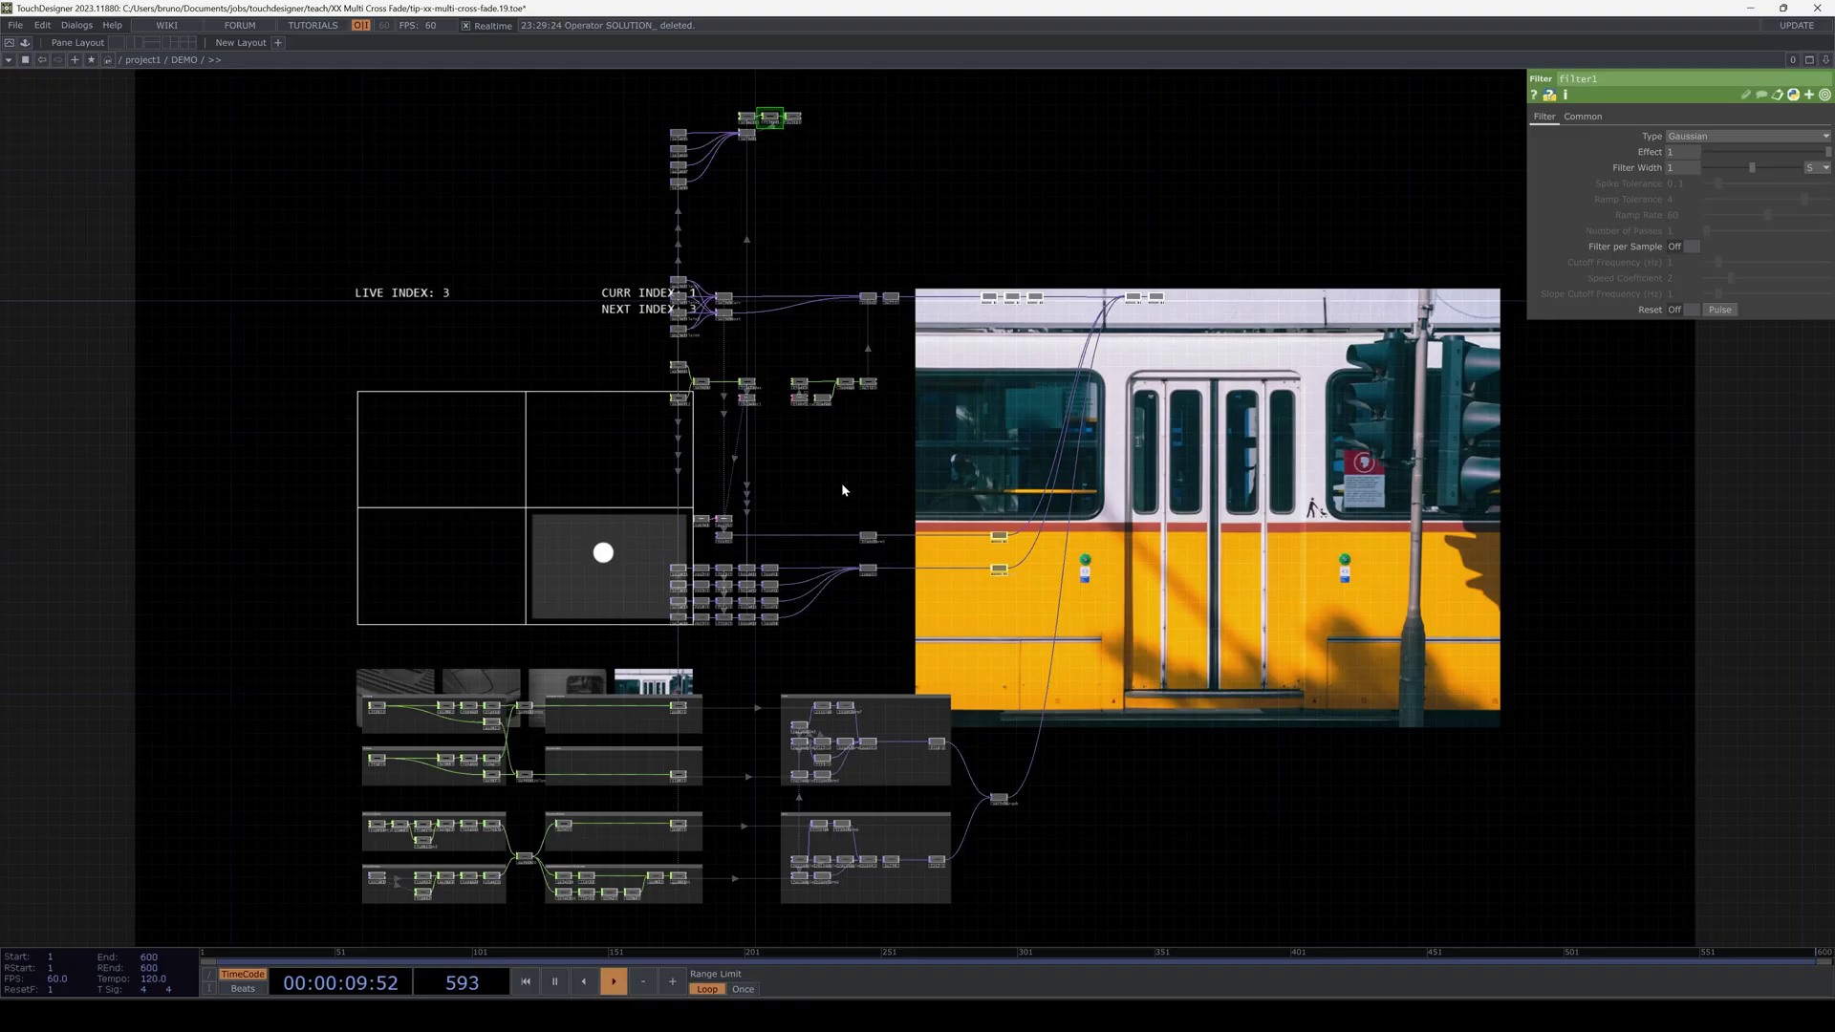
left_click_drag(842, 487, 1006, 487)
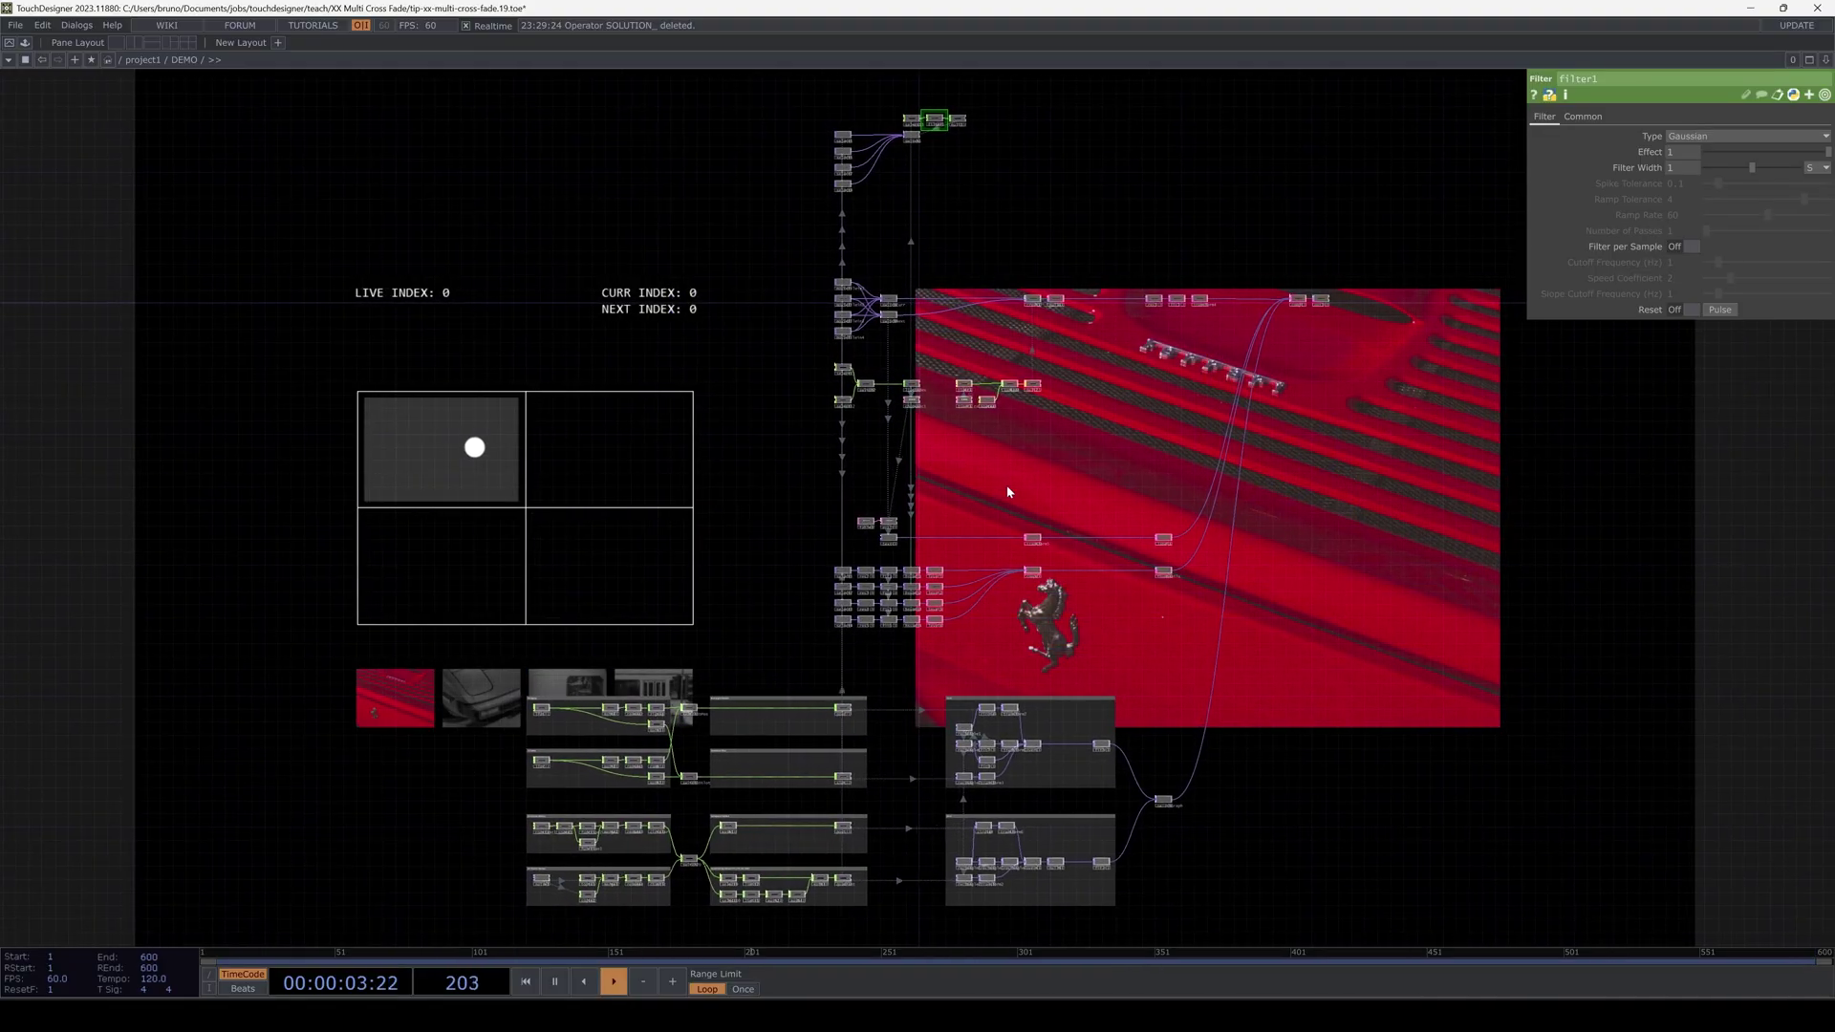